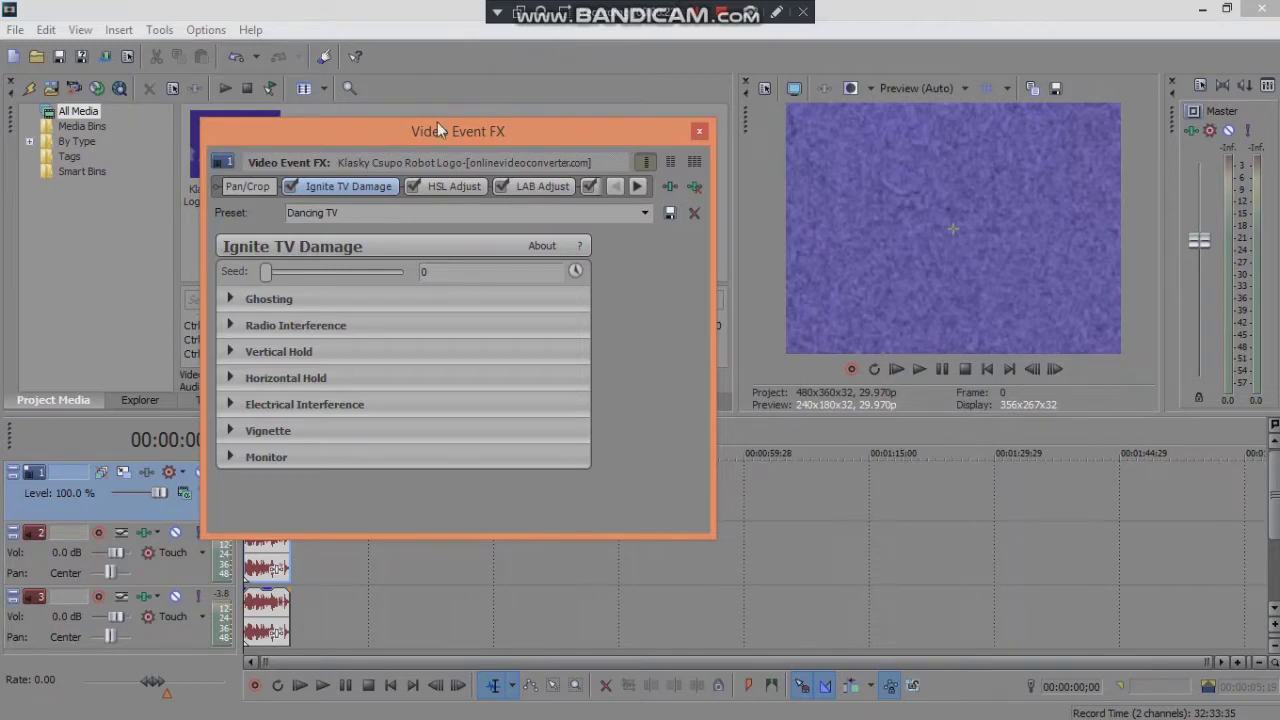
Examine the Ghosting and Radio Interference settings of Ignite TV Damage, including the interference's Motion parameters.
left_click(230, 299)
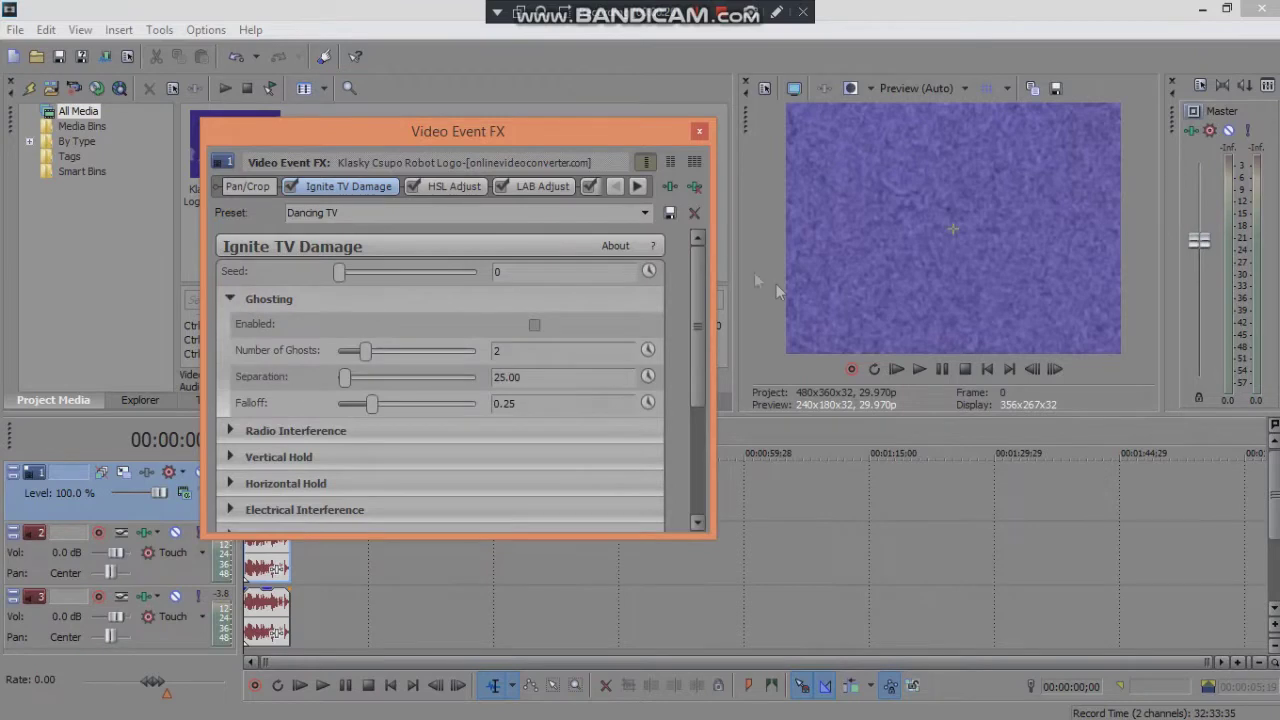
left_click_drag(698, 317, 717, 479)
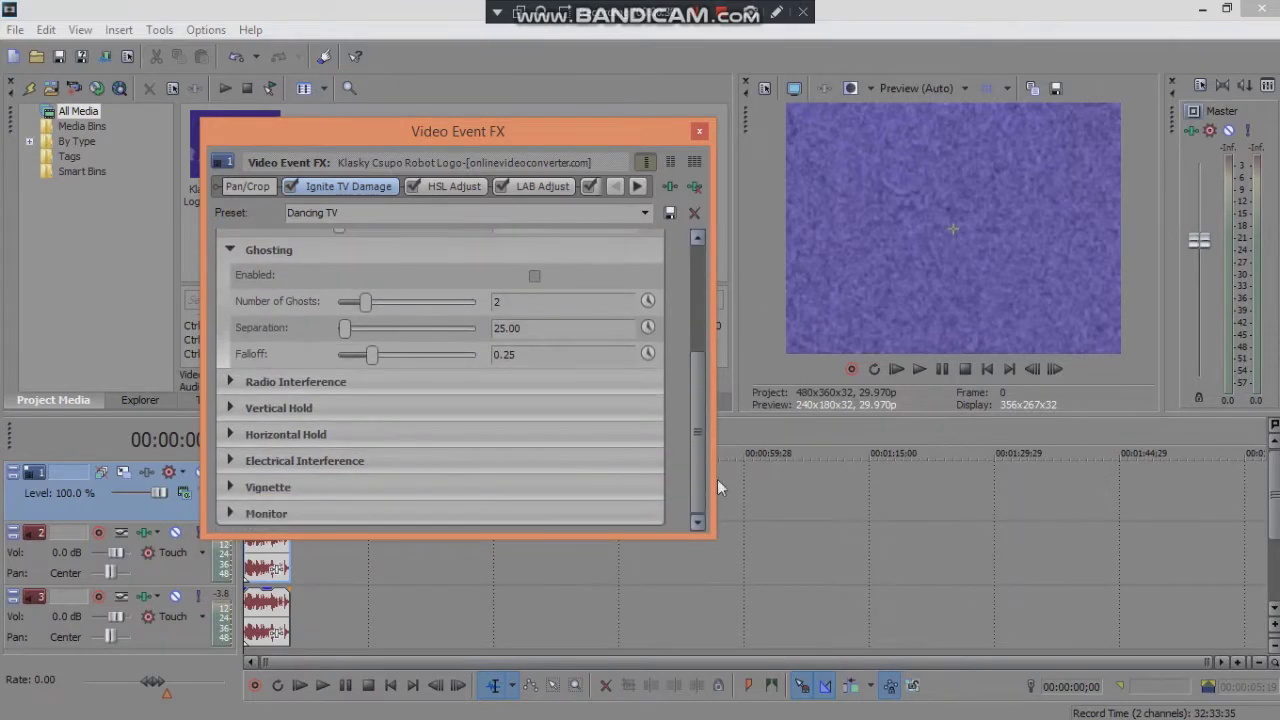
left_click(230, 382)
left_click_drag(698, 328, 660, 530)
left_click(251, 380)
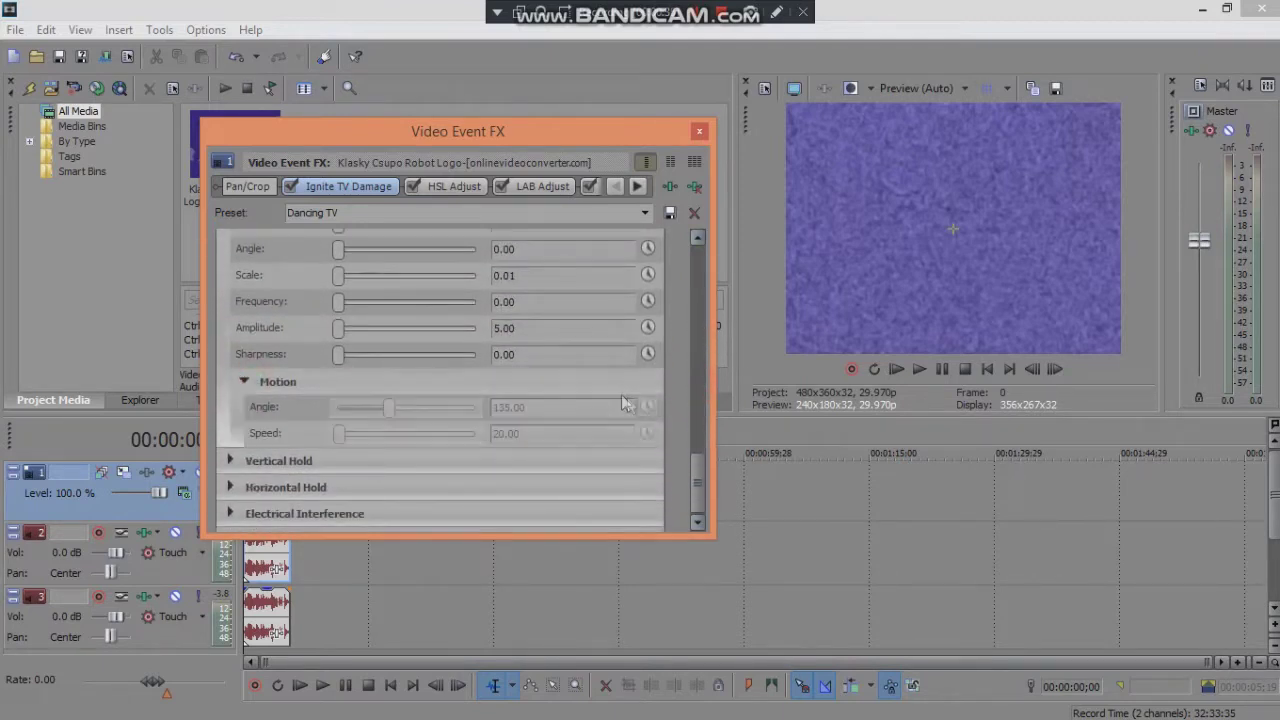
left_click_drag(693, 452, 655, 517)
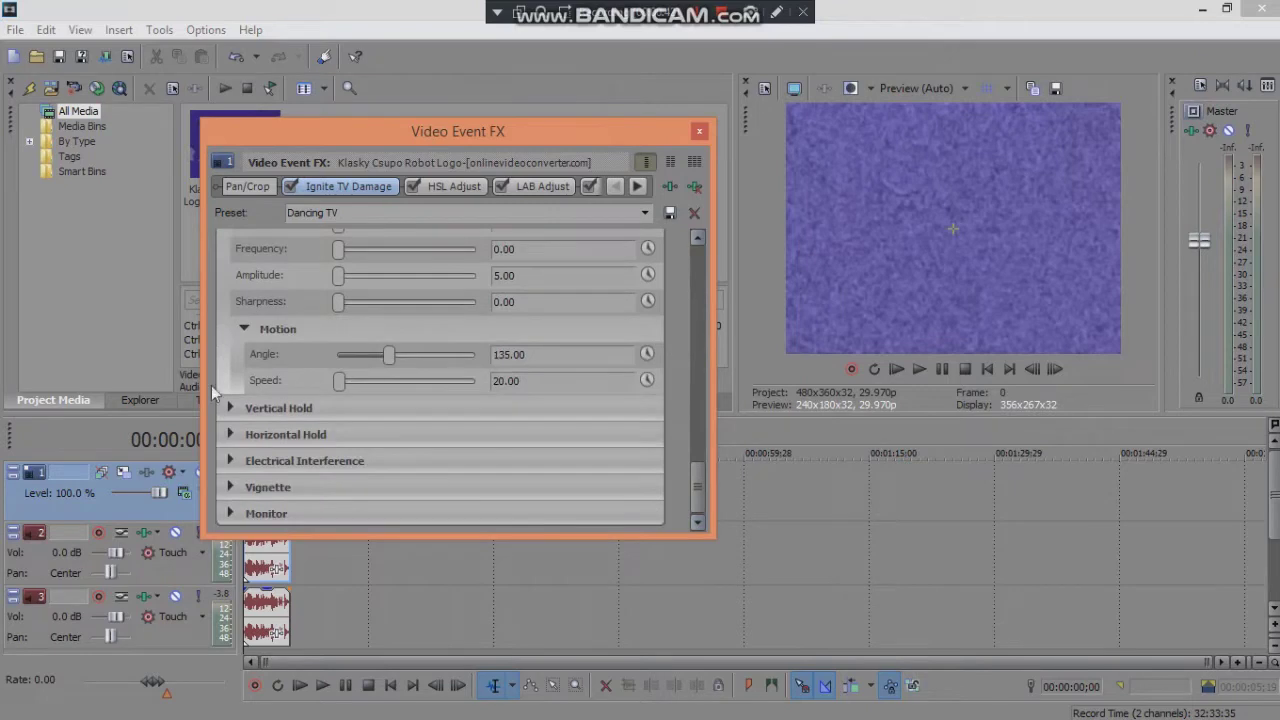
Review the Vertical Hold and Horizontal Hold settings of the TV Damage effect.
left_click(230, 409)
left_click_drag(698, 432, 680, 520)
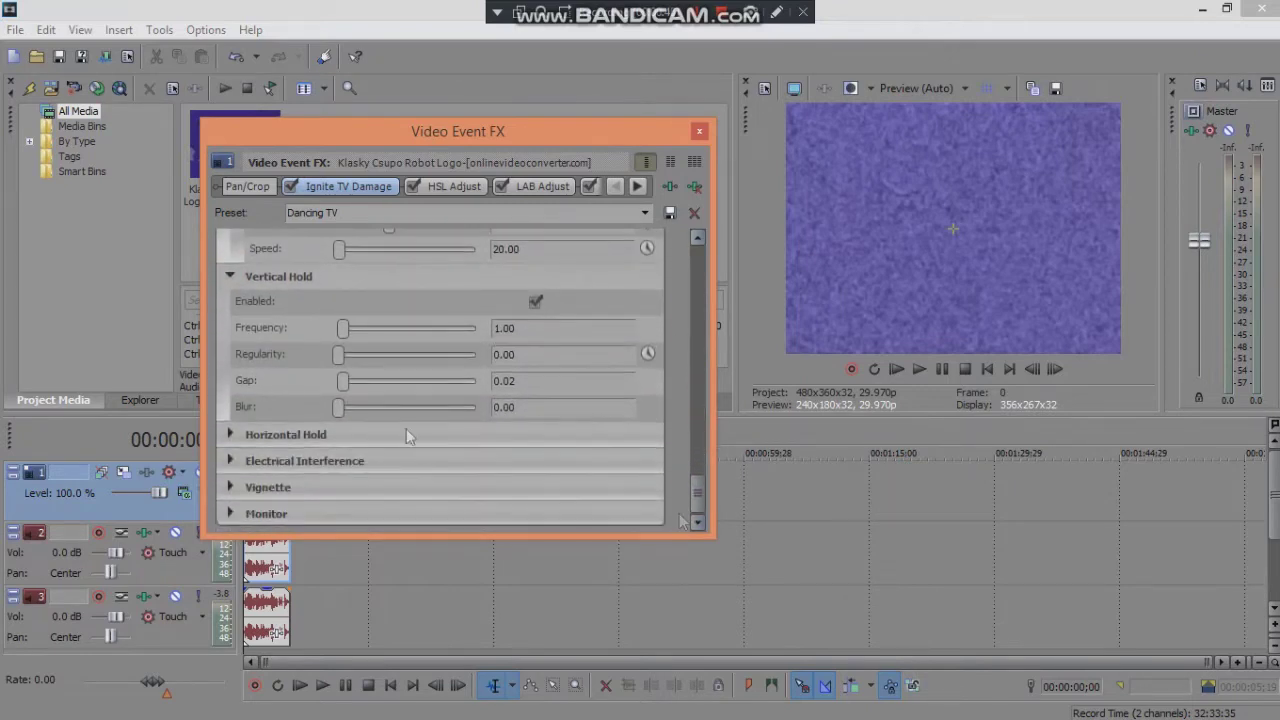
left_click(424, 440)
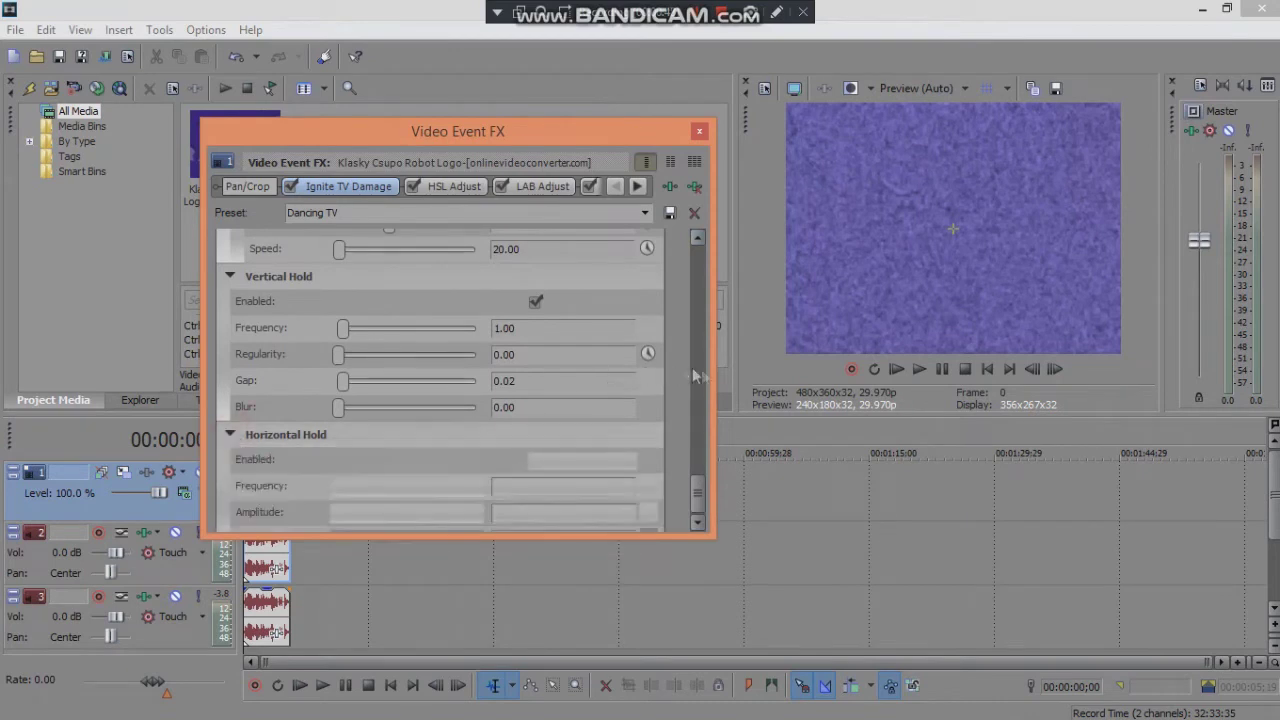
left_click_drag(695, 445, 697, 505)
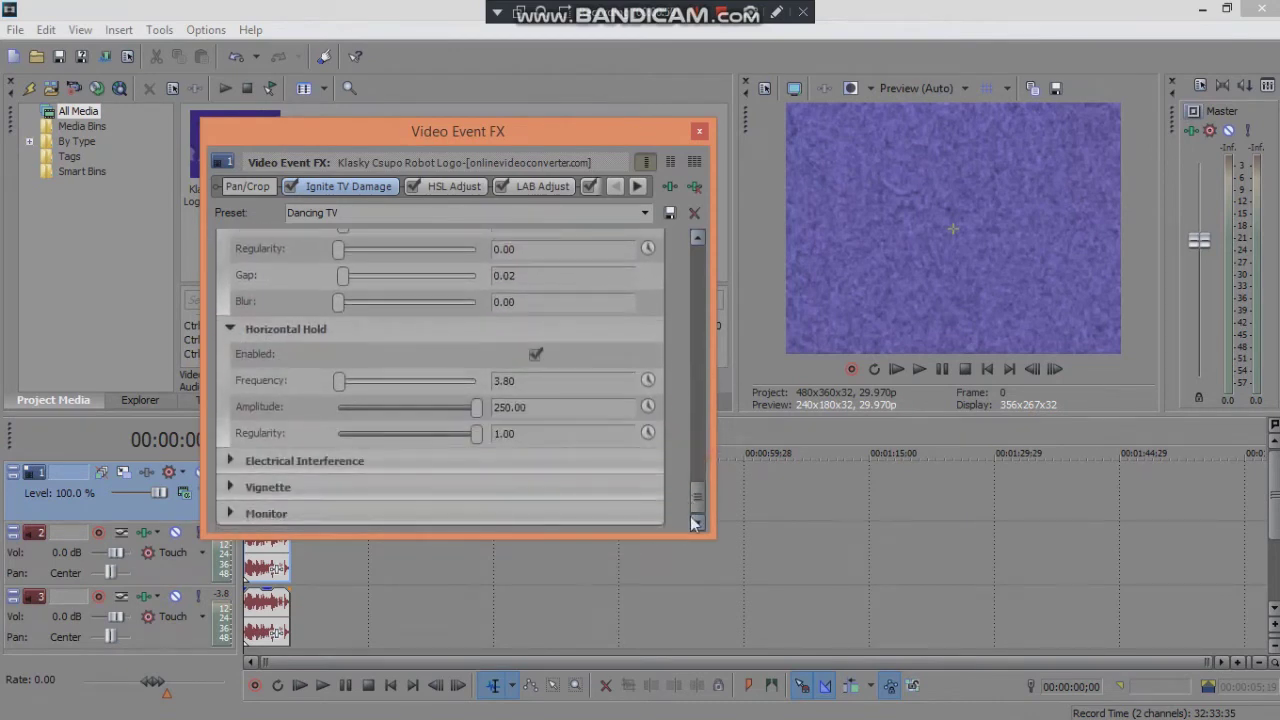
Inspect the Electrical Interference settings of the TV Damage effect, including its color, placement center and gaps.
left_click(231, 461)
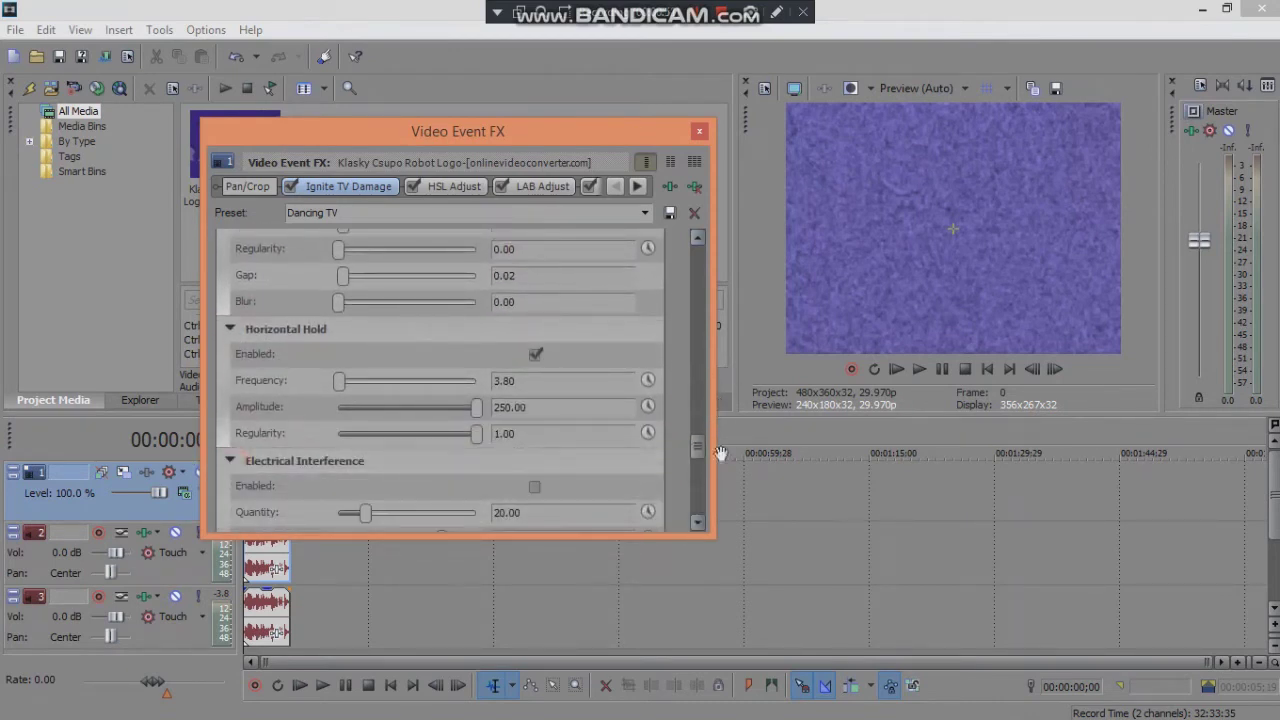
left_click_drag(698, 453, 699, 498)
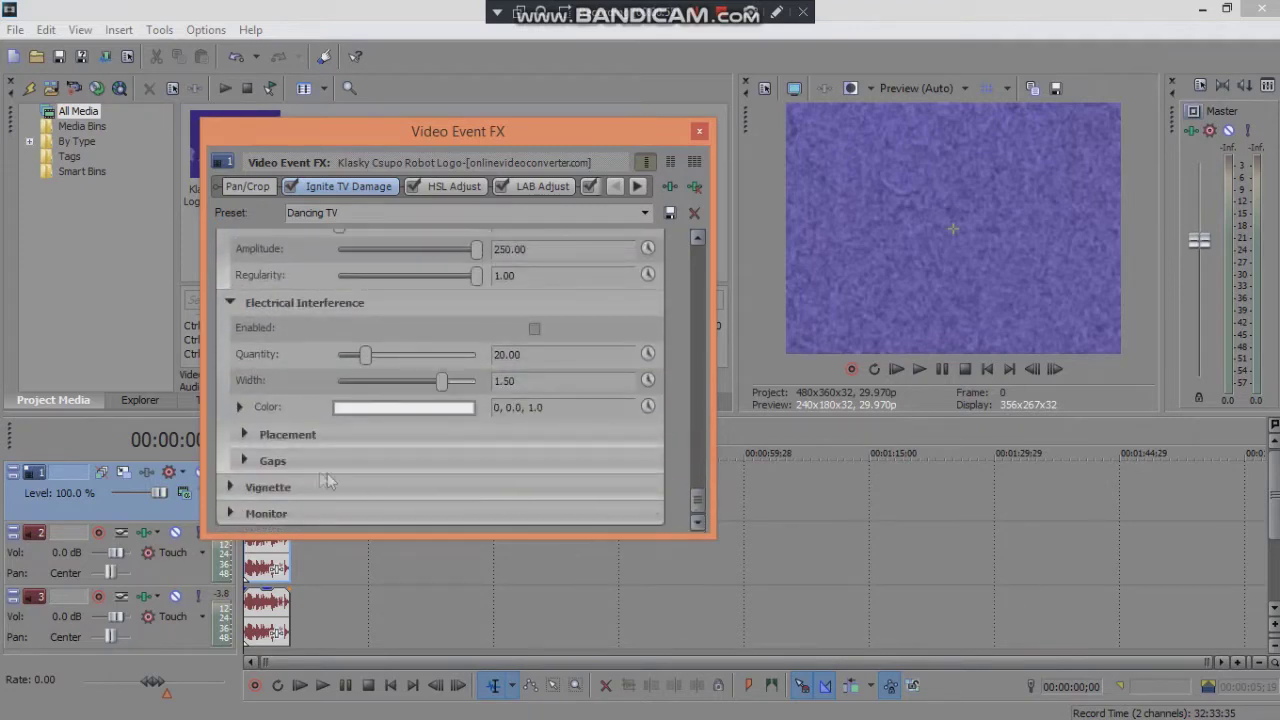
left_click(245, 437)
left_click(240, 407)
left_click_drag(698, 451, 686, 512)
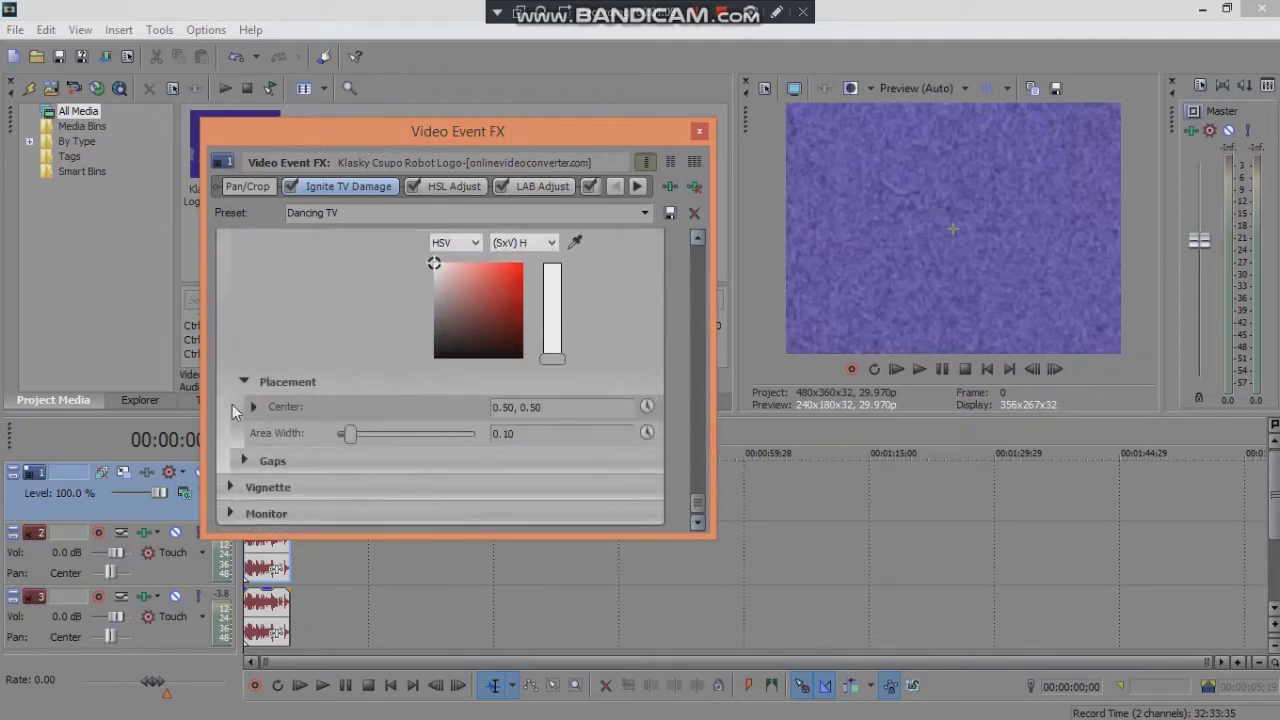
left_click(253, 407)
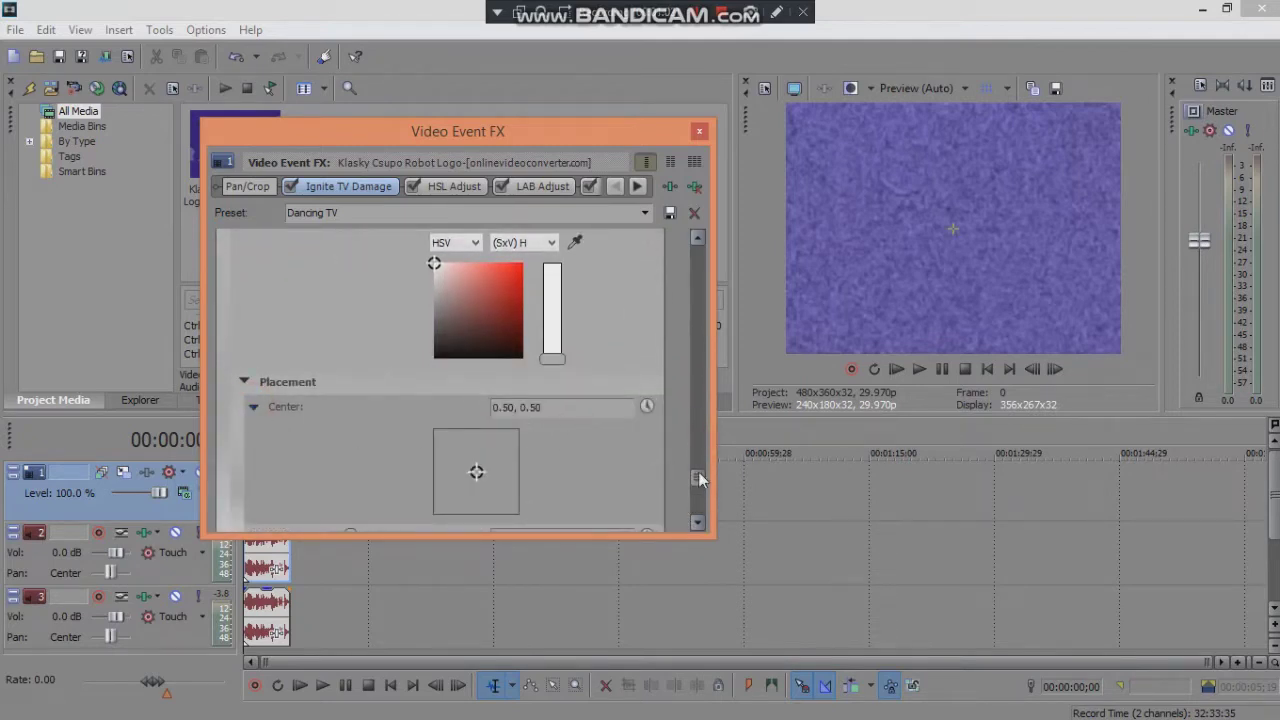
scroll(698, 478, "down", 3)
left_click(246, 461)
left_click_drag(698, 508, 700, 514)
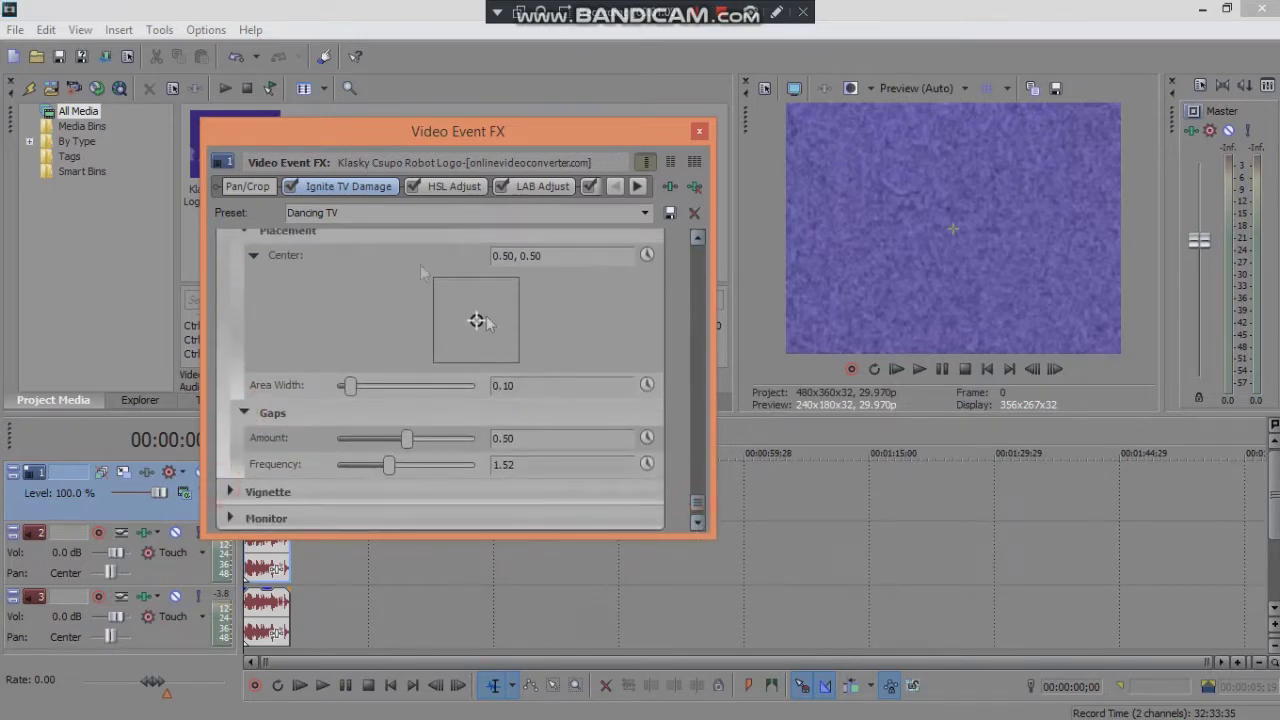
Examine the Vignette settings of the TV Damage effect, including the background opacity and color.
left_click(229, 491)
left_click_drag(700, 470, 701, 527)
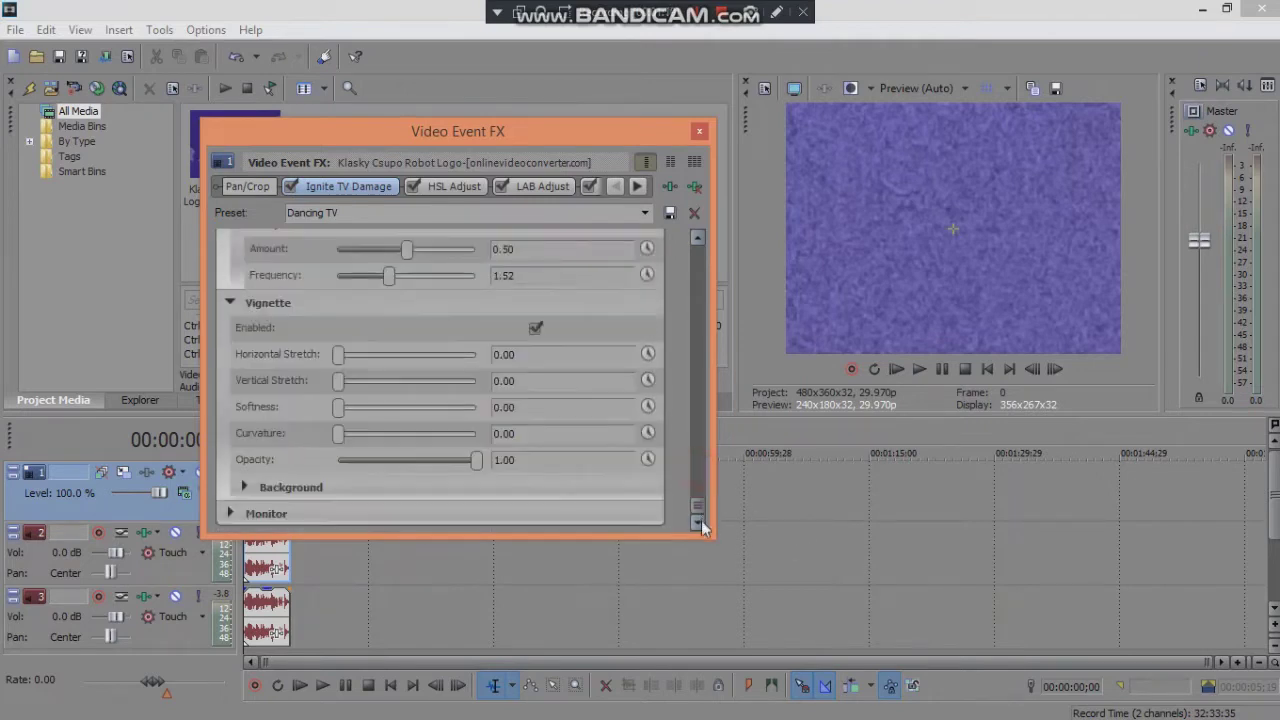
left_click(245, 487)
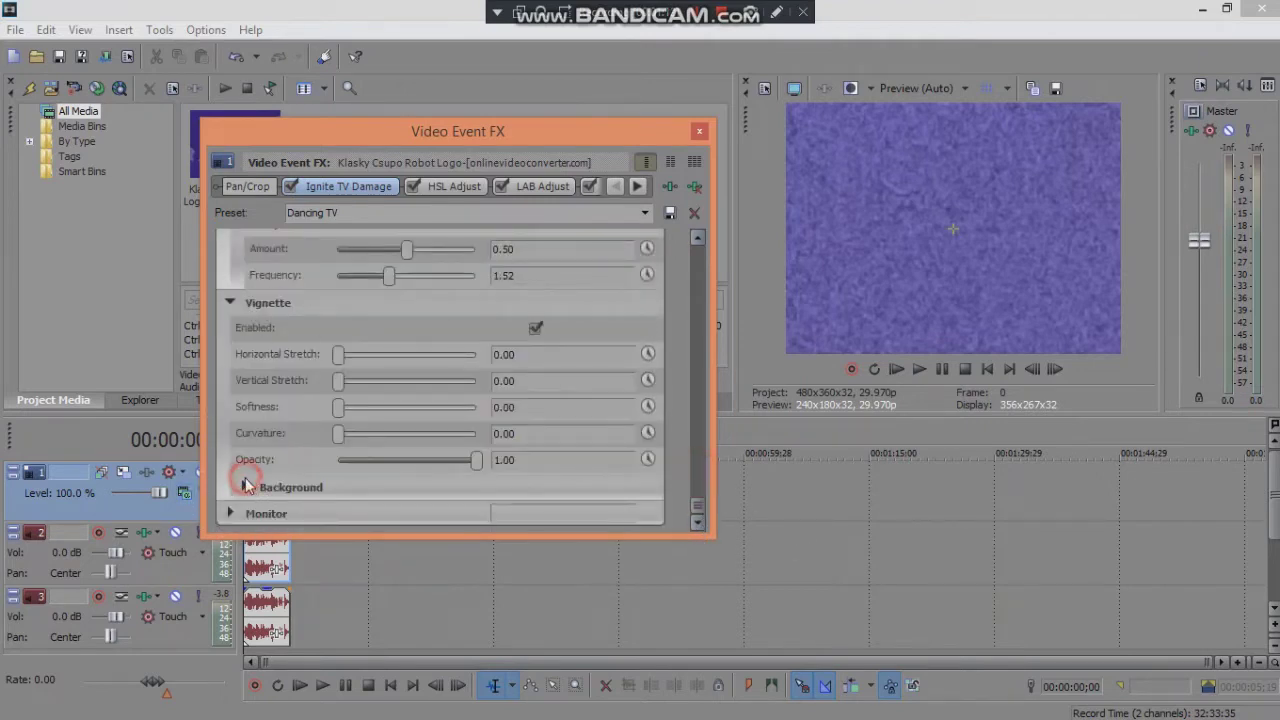
left_click(697, 513)
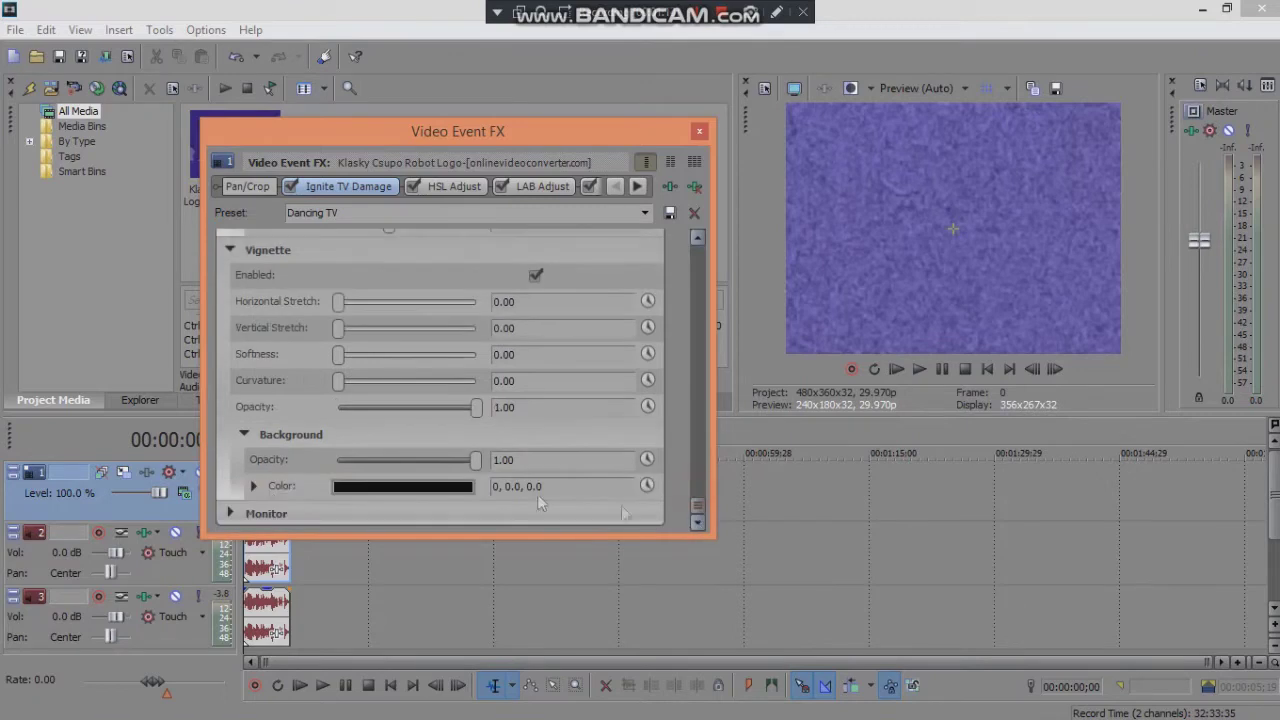
left_click(253, 488)
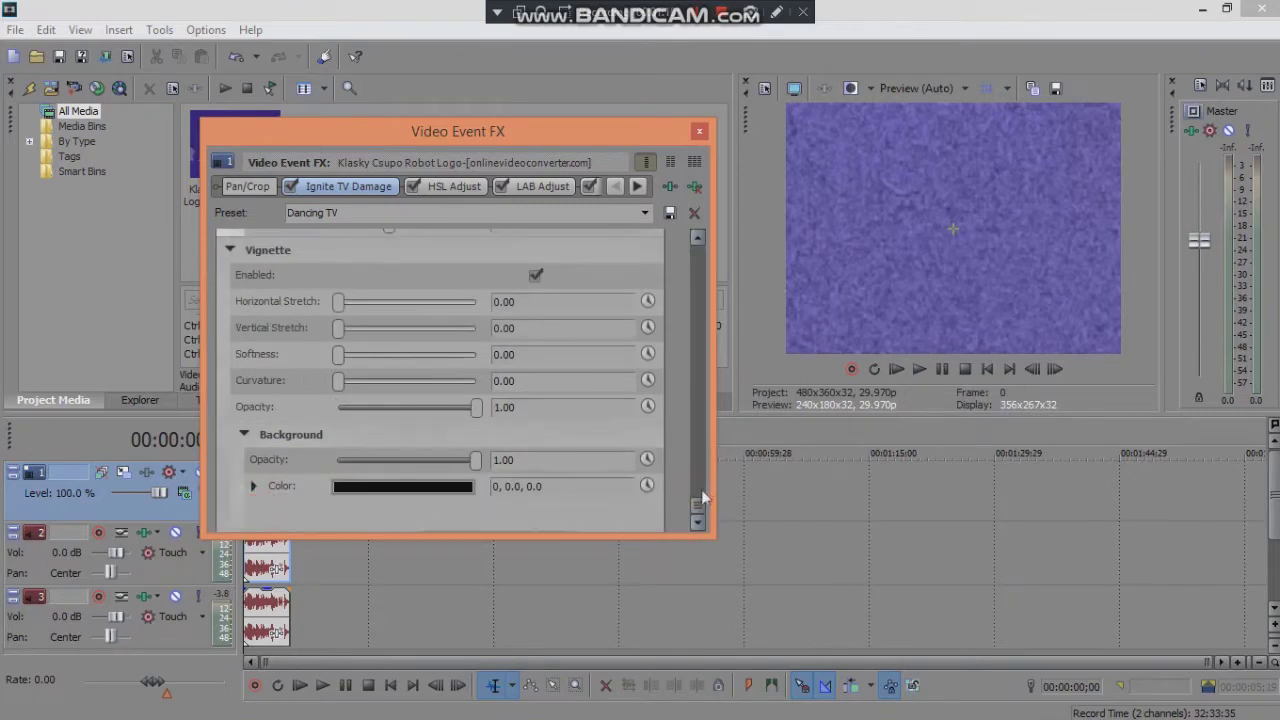
left_click_drag(697, 503, 694, 518)
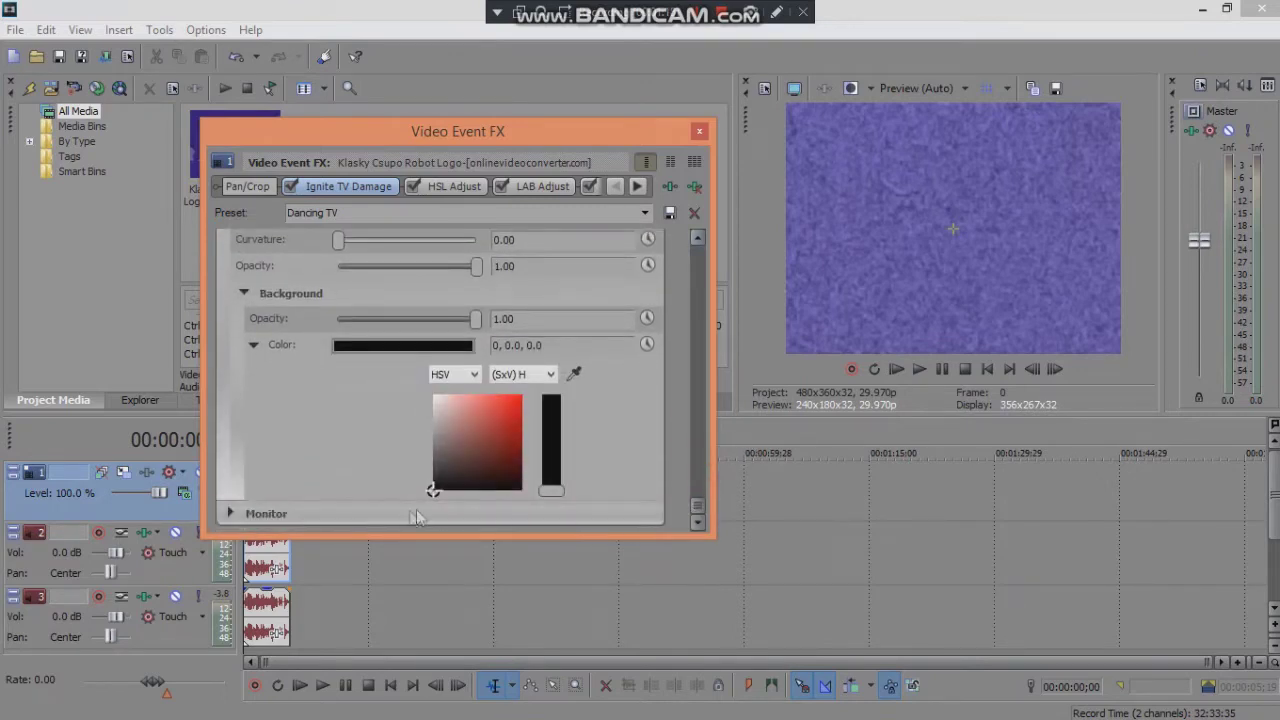
Review the Monitor settings of the TV Damage effect, including the Pixel Component values and the Shift group.
left_click(229, 513)
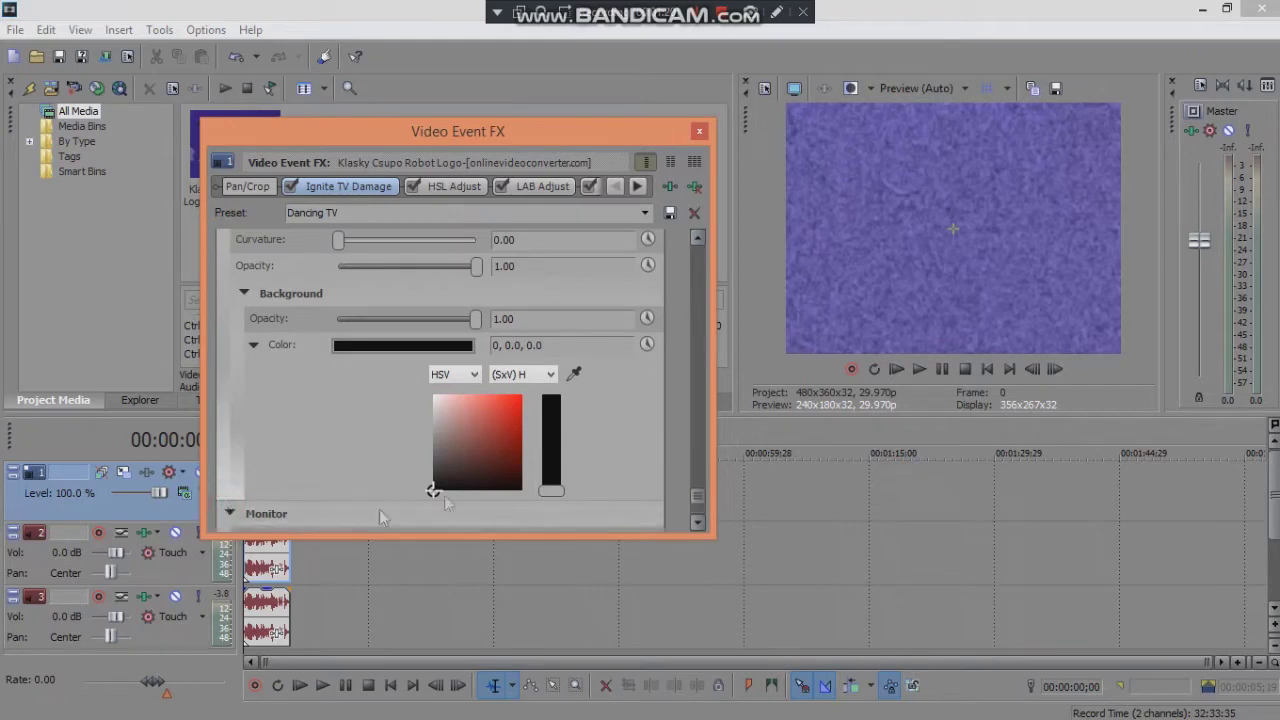
left_click(697, 508)
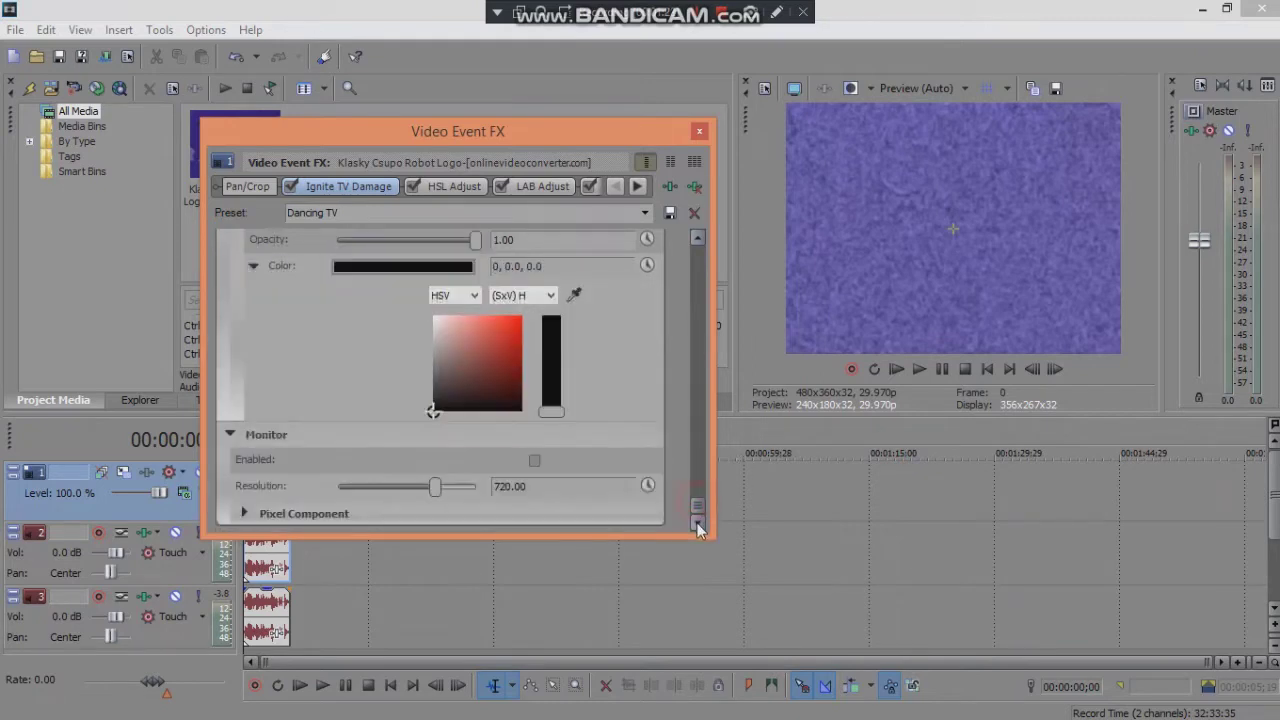
left_click(248, 513)
left_click(699, 512)
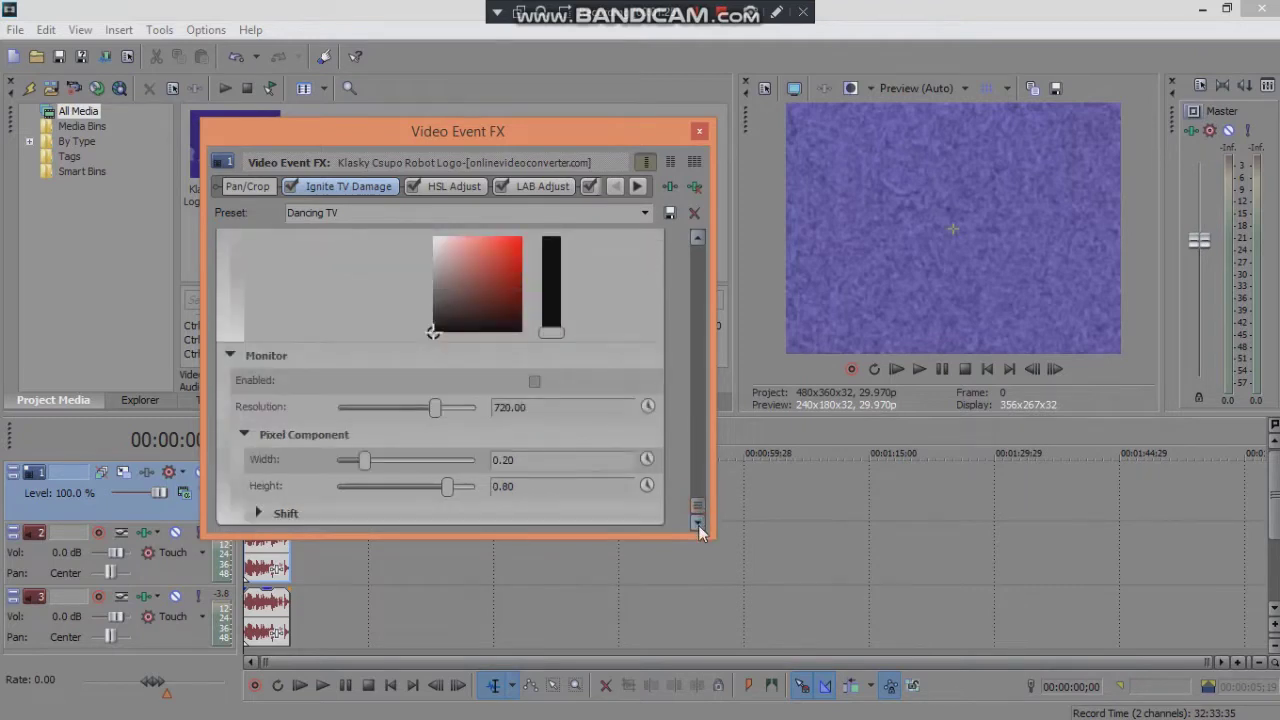
left_click(258, 510)
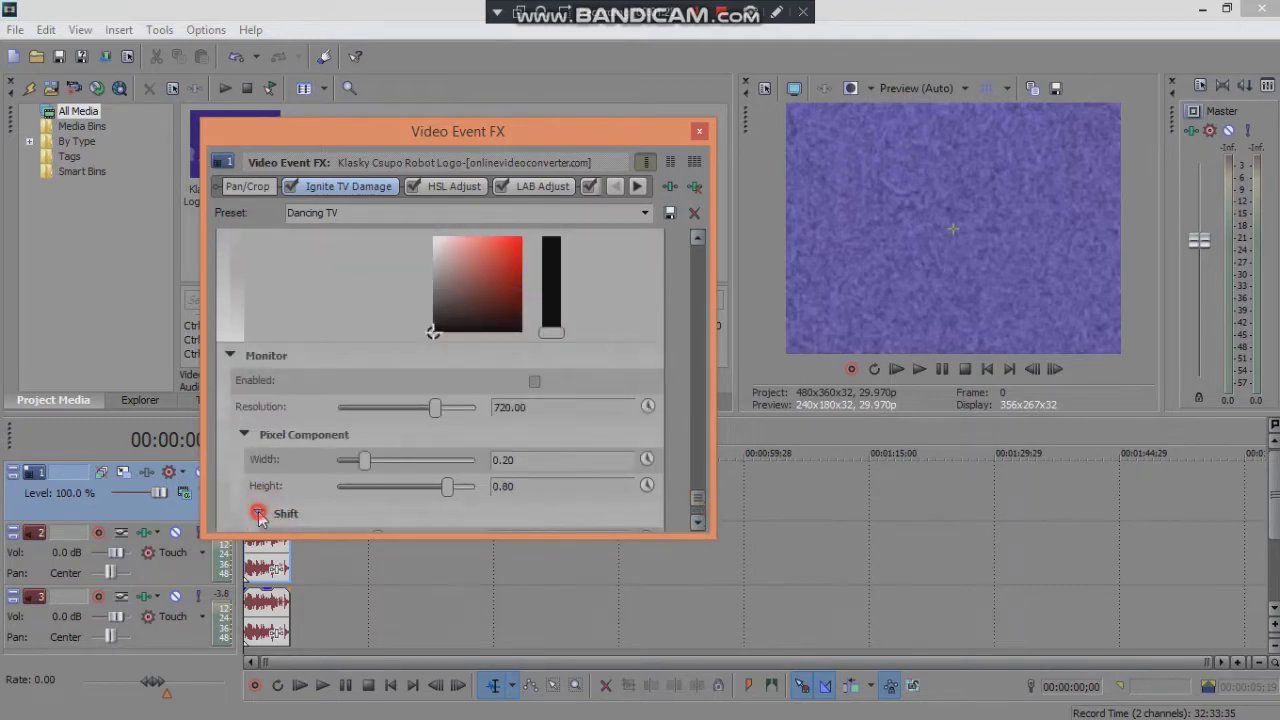
left_click(258, 511)
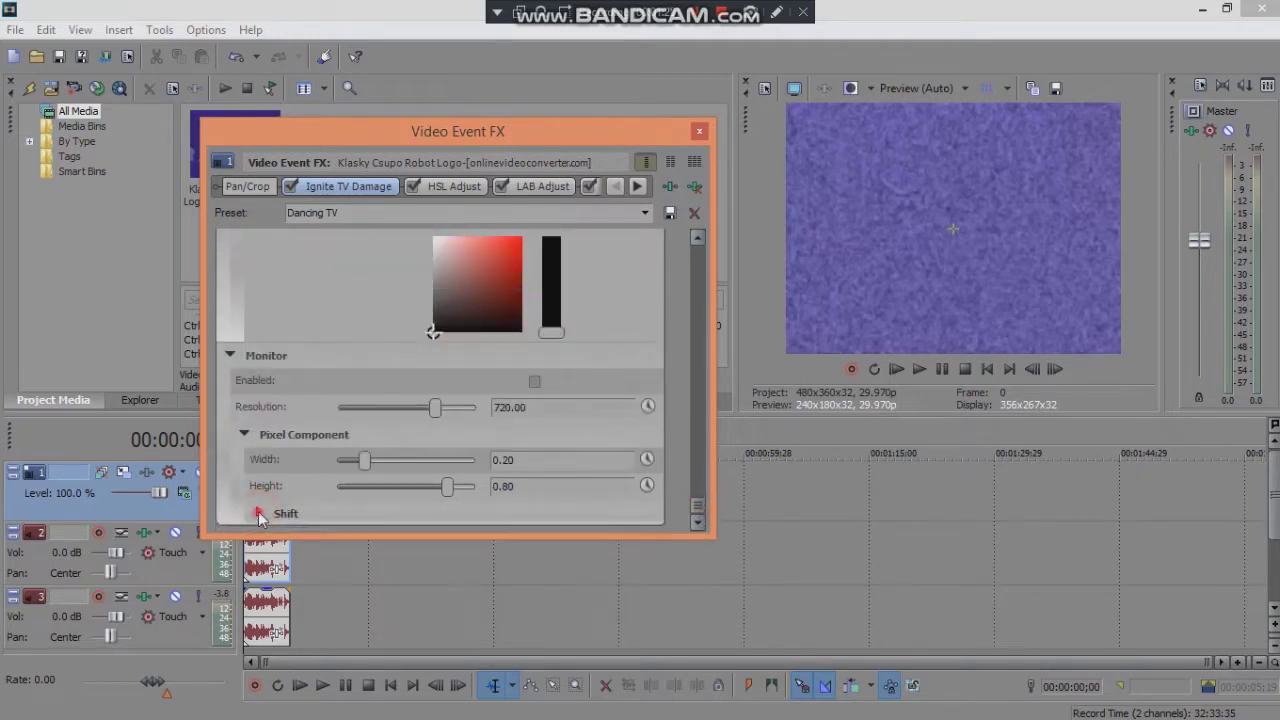
left_click(698, 521)
left_click_drag(698, 521, 698, 248)
Check the HSL Adjust, LAB Adjust and Gradient Map settings in the video event's effect chain, and close it.
left_click(432, 190)
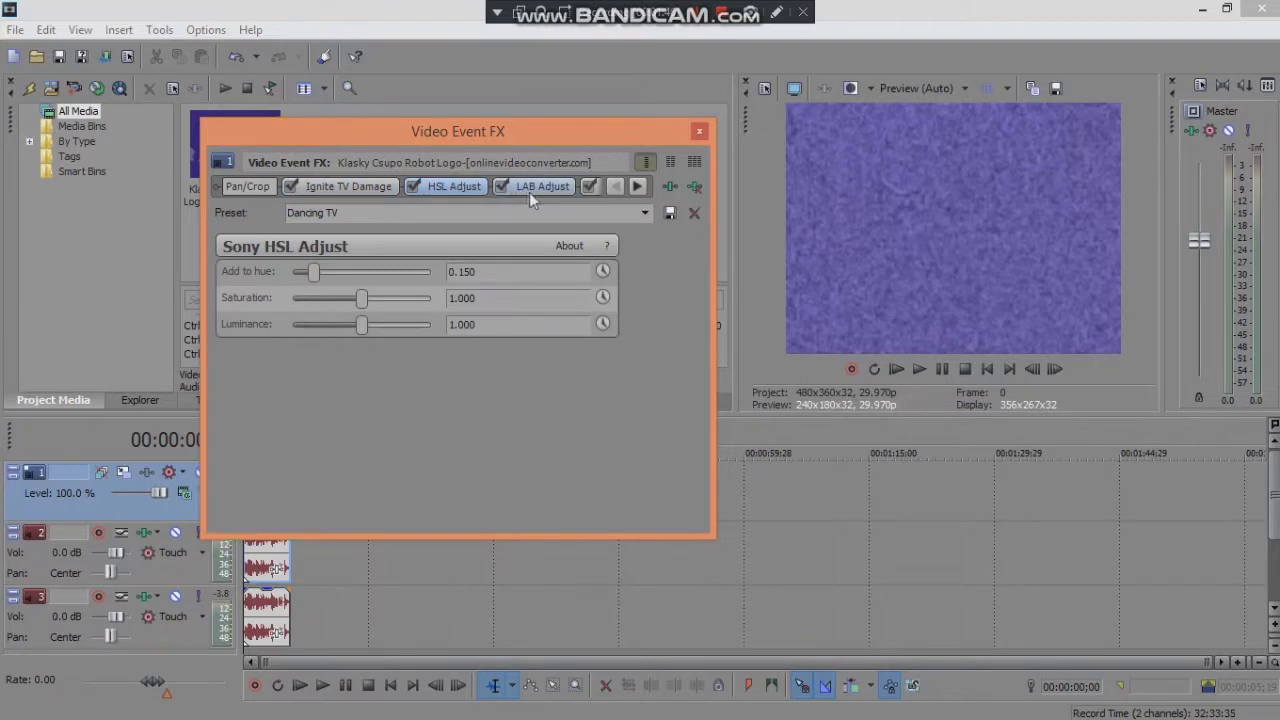
left_click(557, 188)
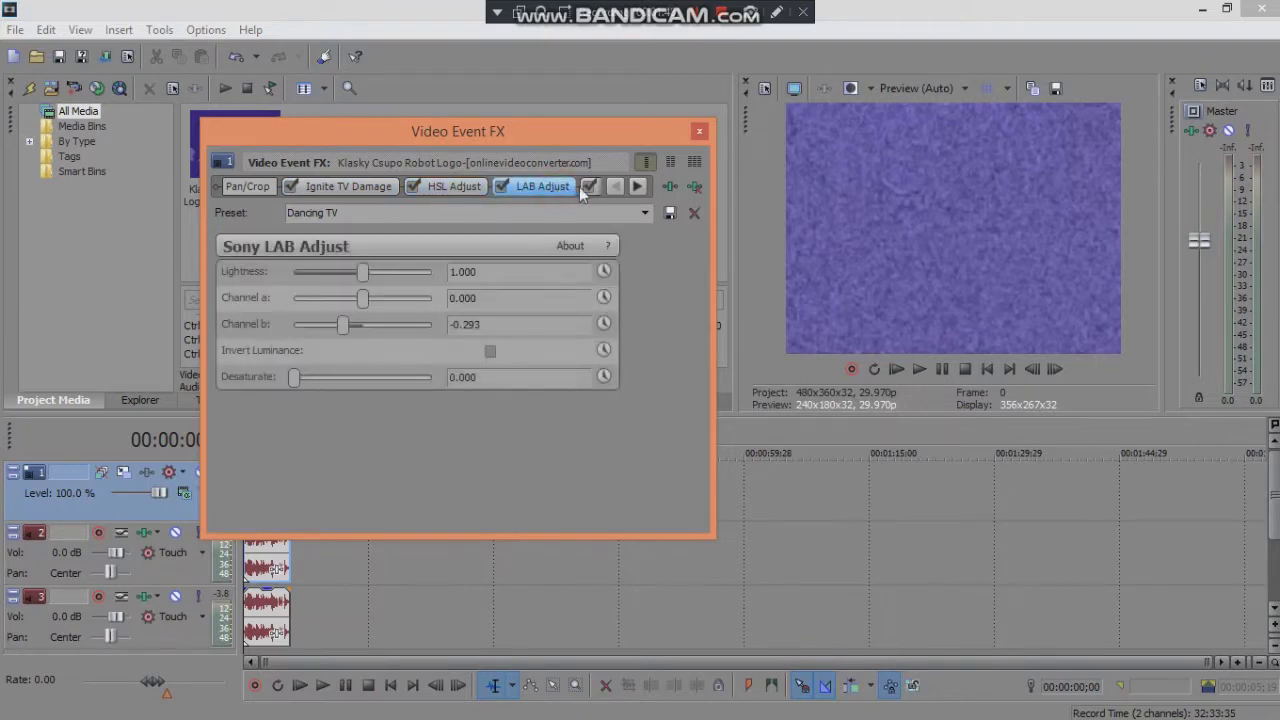
left_click(639, 186)
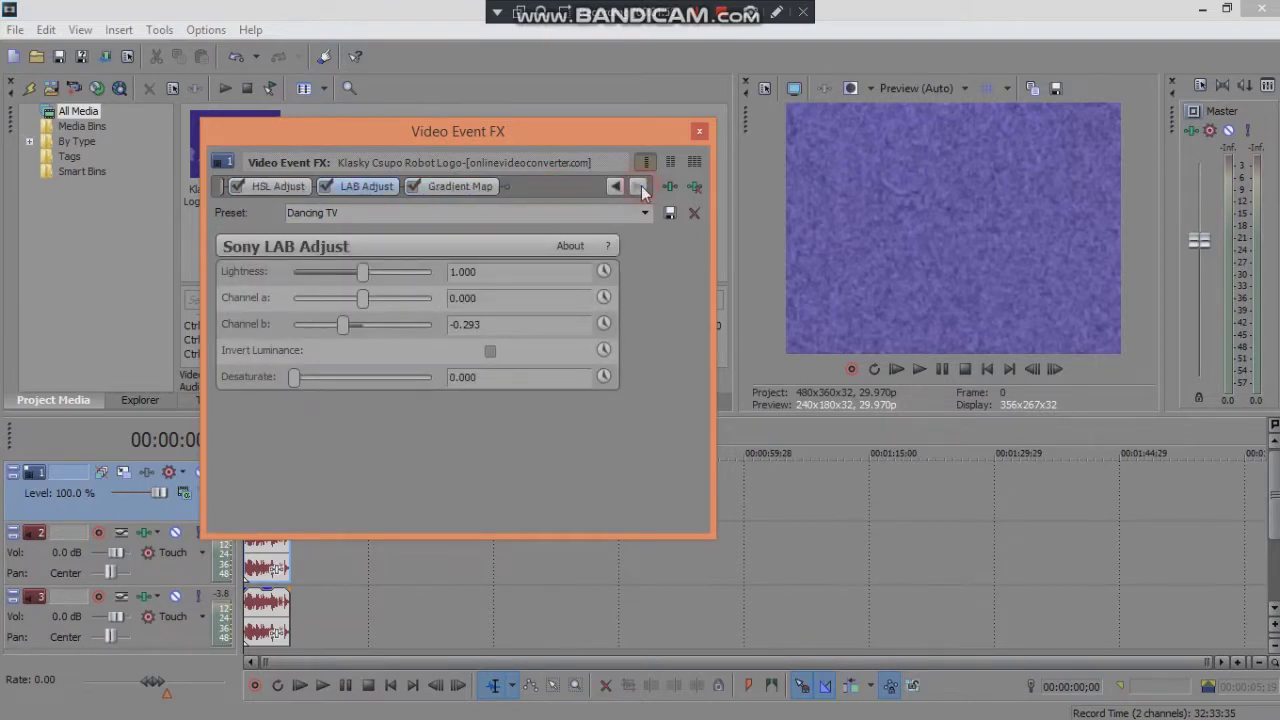
left_click(458, 185)
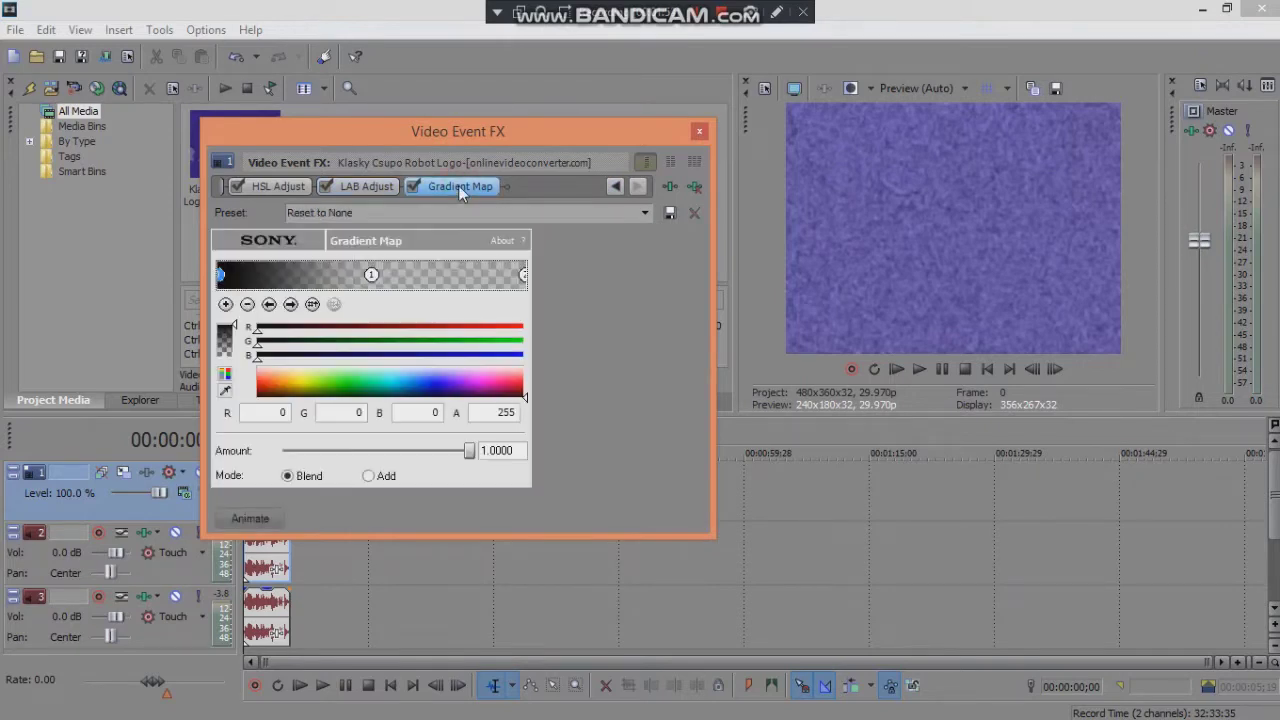
left_click(697, 132)
Inspect the event properties of the audio clips on tracks 2 and 3 for their time stretch and pitch shift settings.
right_click(267, 555)
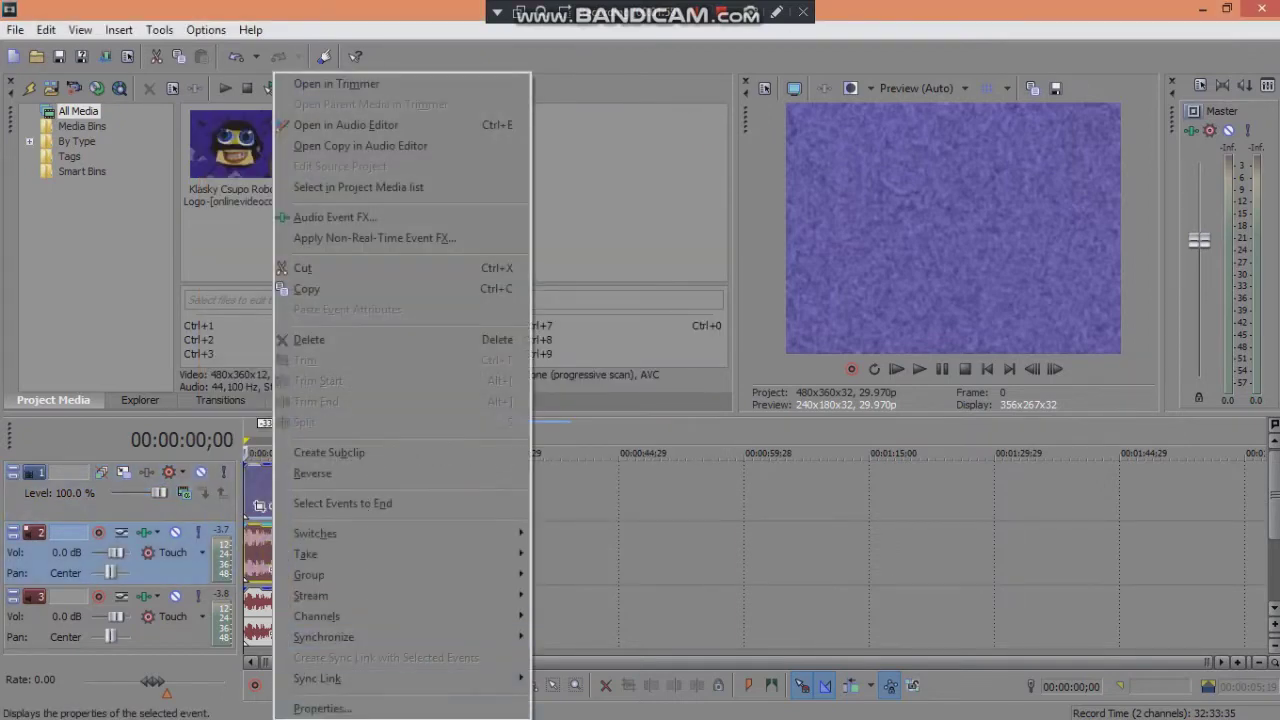
left_click(338, 708)
left_click(749, 591)
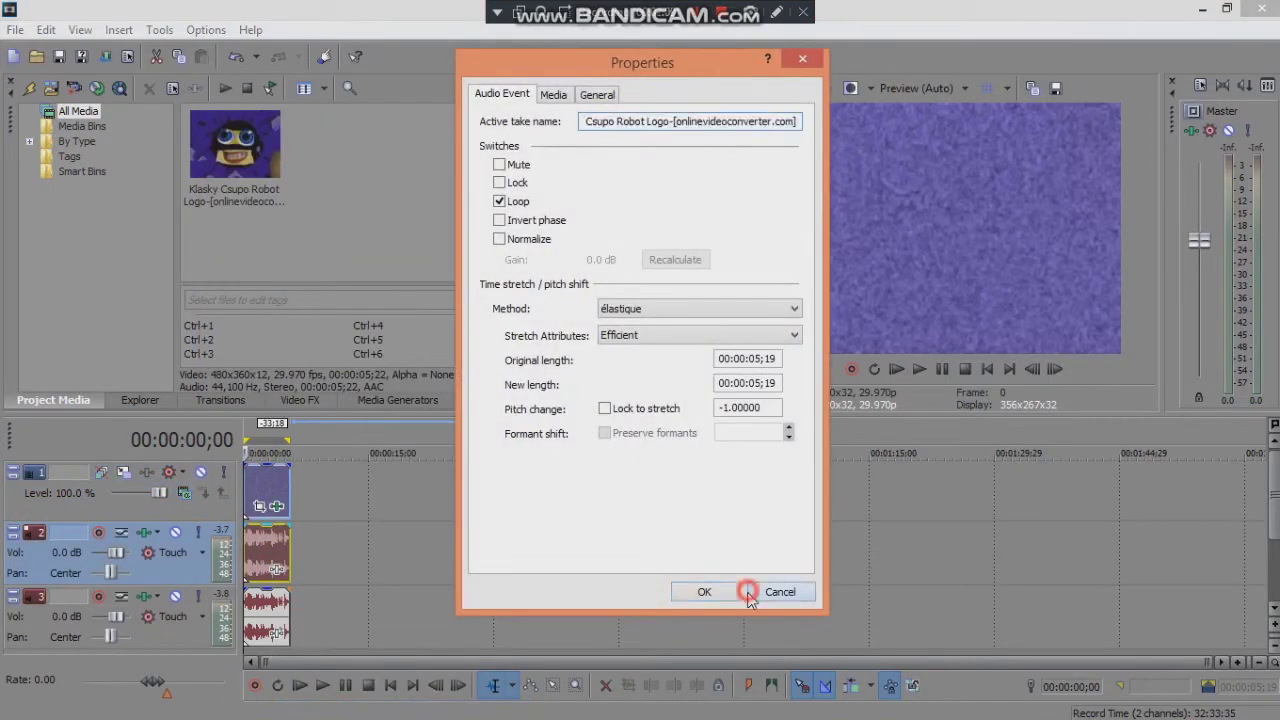
right_click(275, 625)
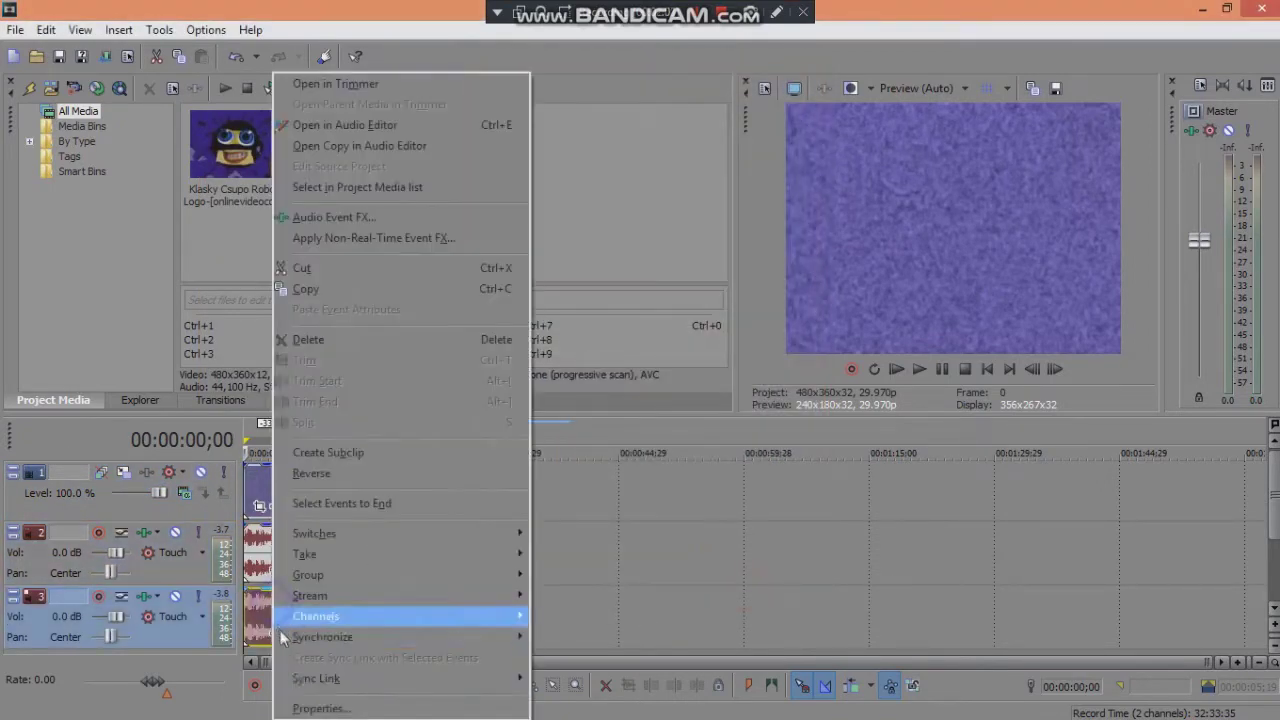
left_click(320, 708)
left_click(762, 592)
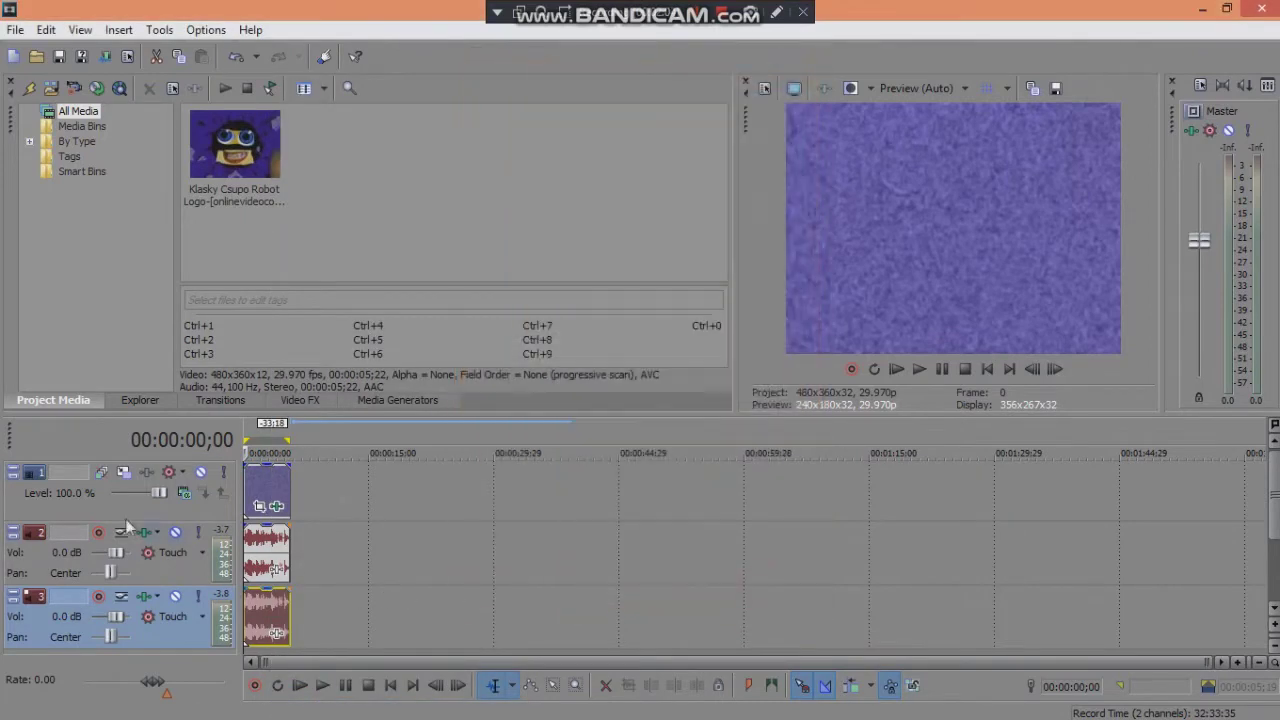
Check the audio effects on track 2 and the Reverb settings on the Master bus.
left_click(143, 534)
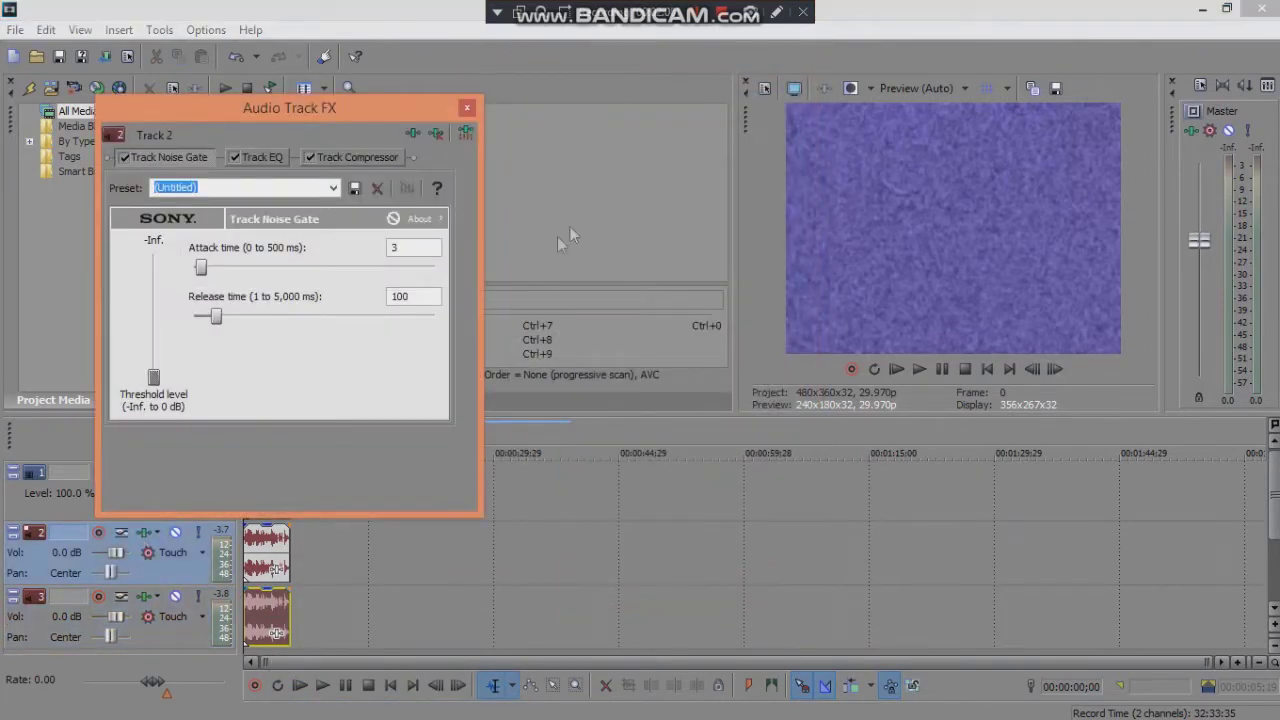
left_click(463, 108)
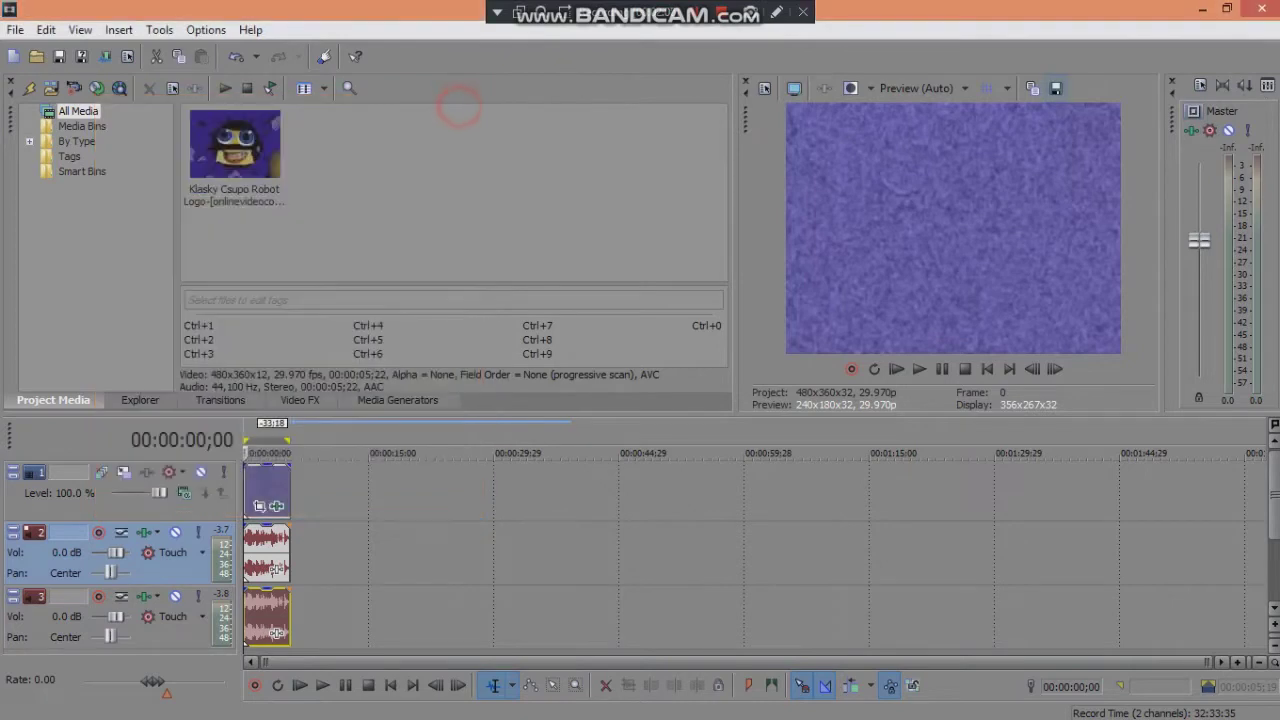
left_click(1209, 130)
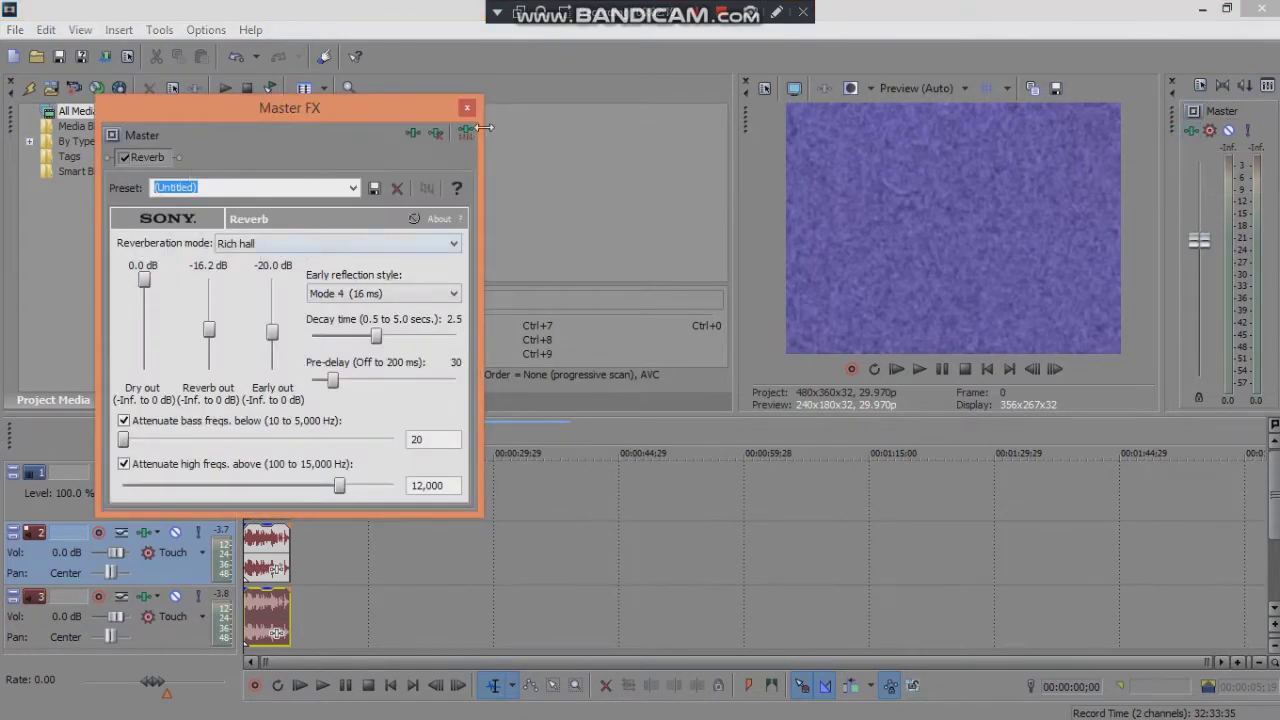
left_click_drag(476, 517, 512, 540)
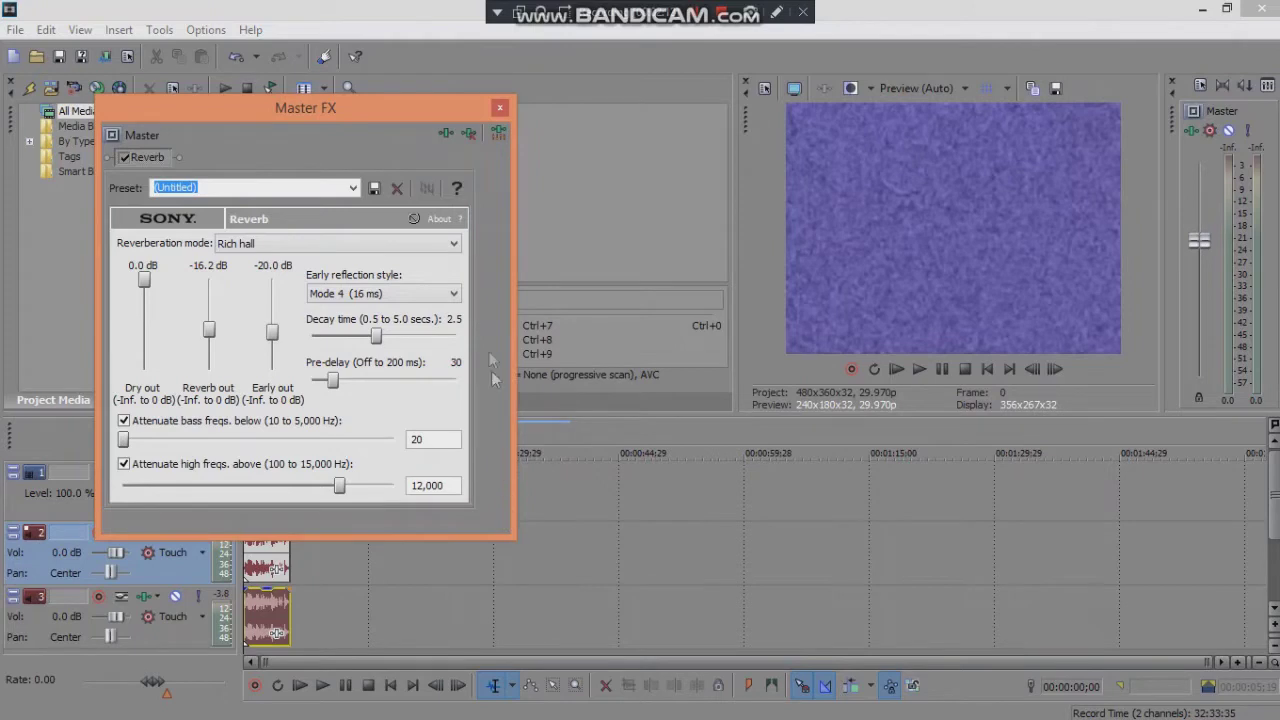
left_click(500, 108)
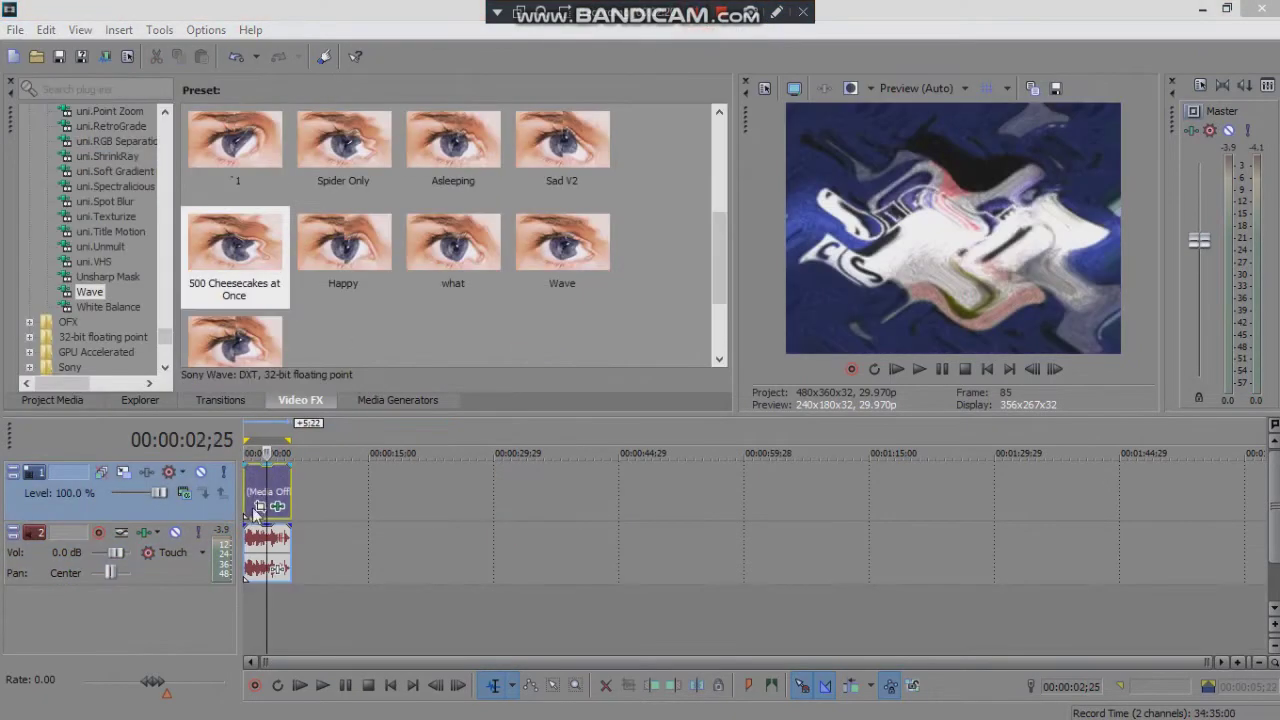
Review the AAV ColorLab 6-vector adjustments on the video event for the Red, Green, Blue, Cyan, Magenta and Yellow sources.
left_click(283, 512)
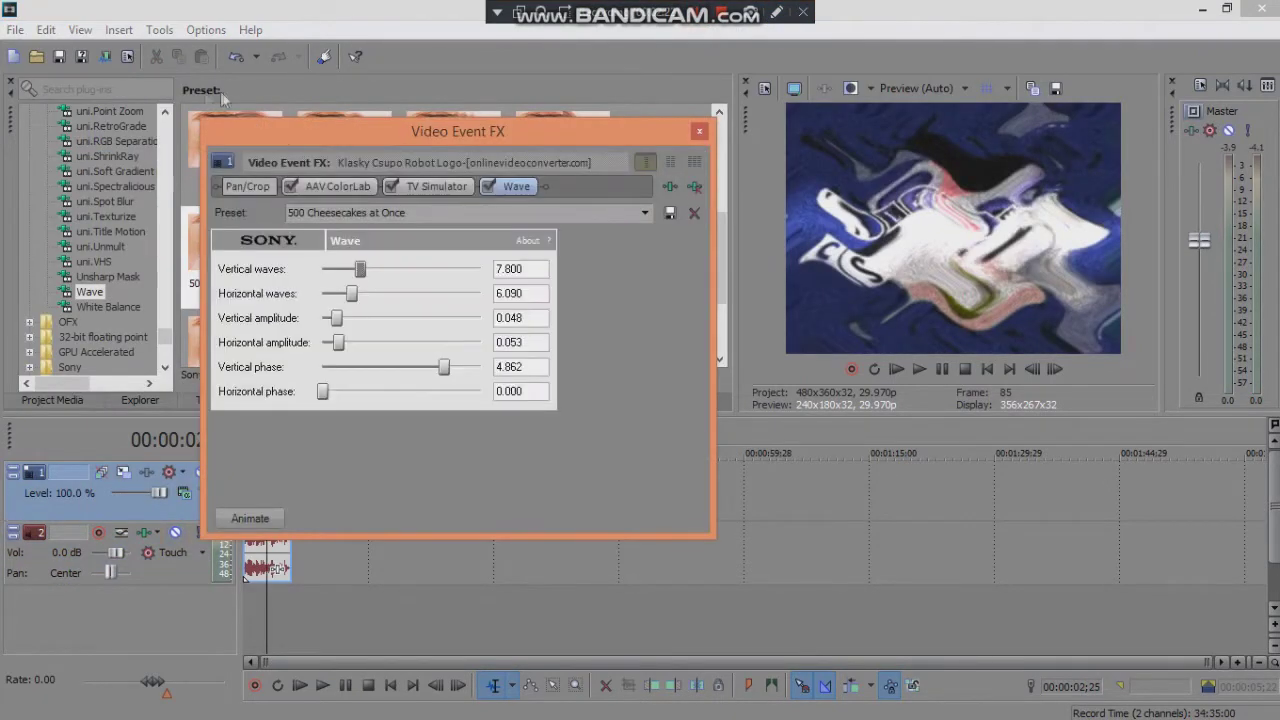
left_click(340, 186)
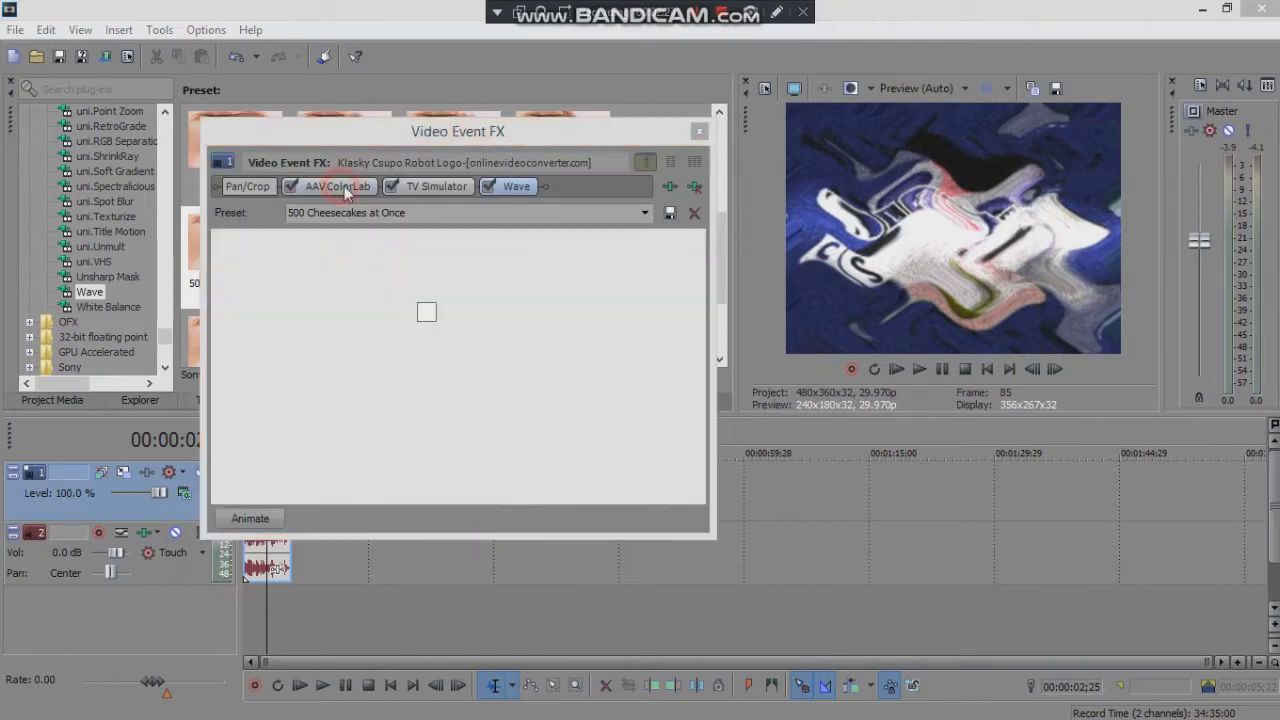
left_click(485, 313)
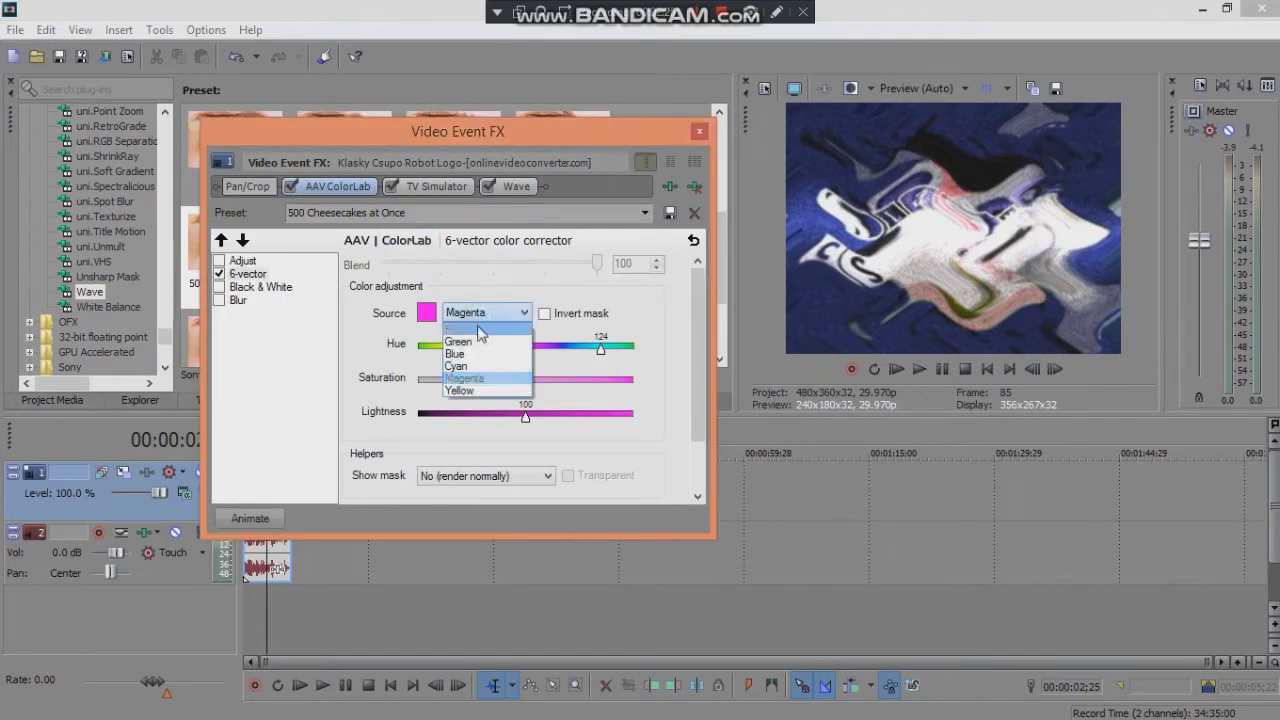
left_click(483, 333)
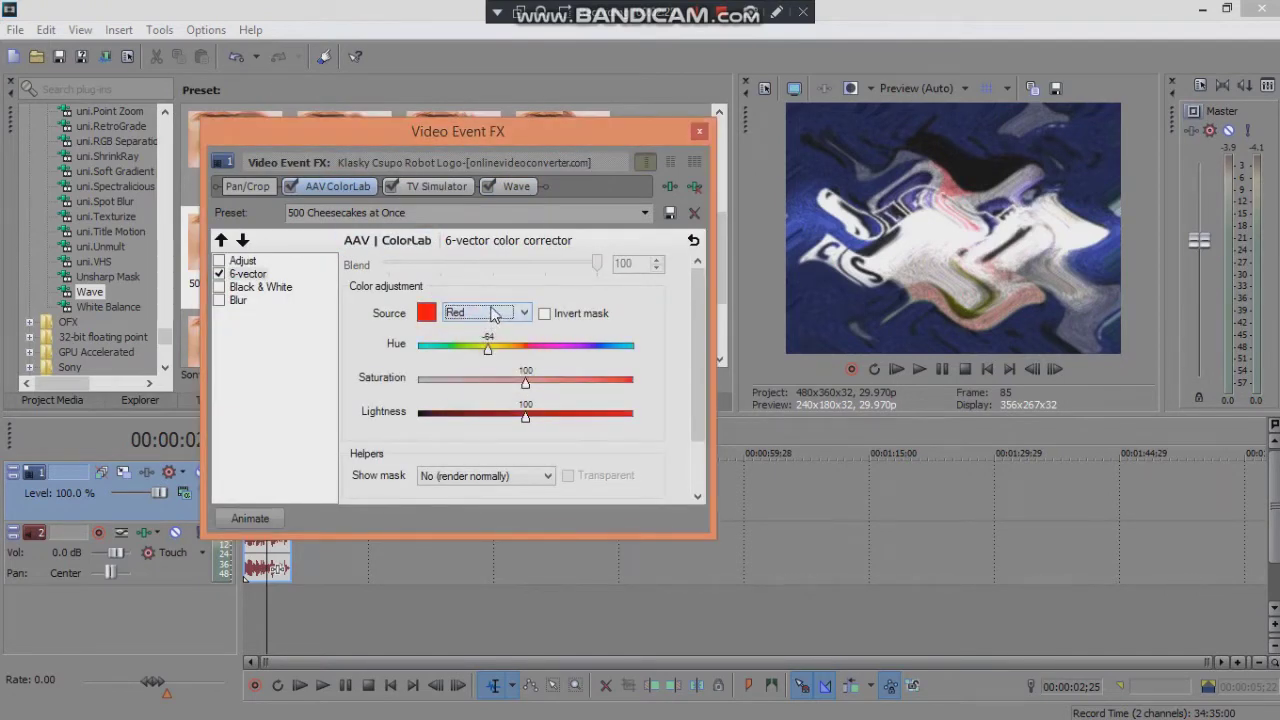
left_click(491, 313)
left_click(475, 345)
left_click(489, 313)
left_click(475, 357)
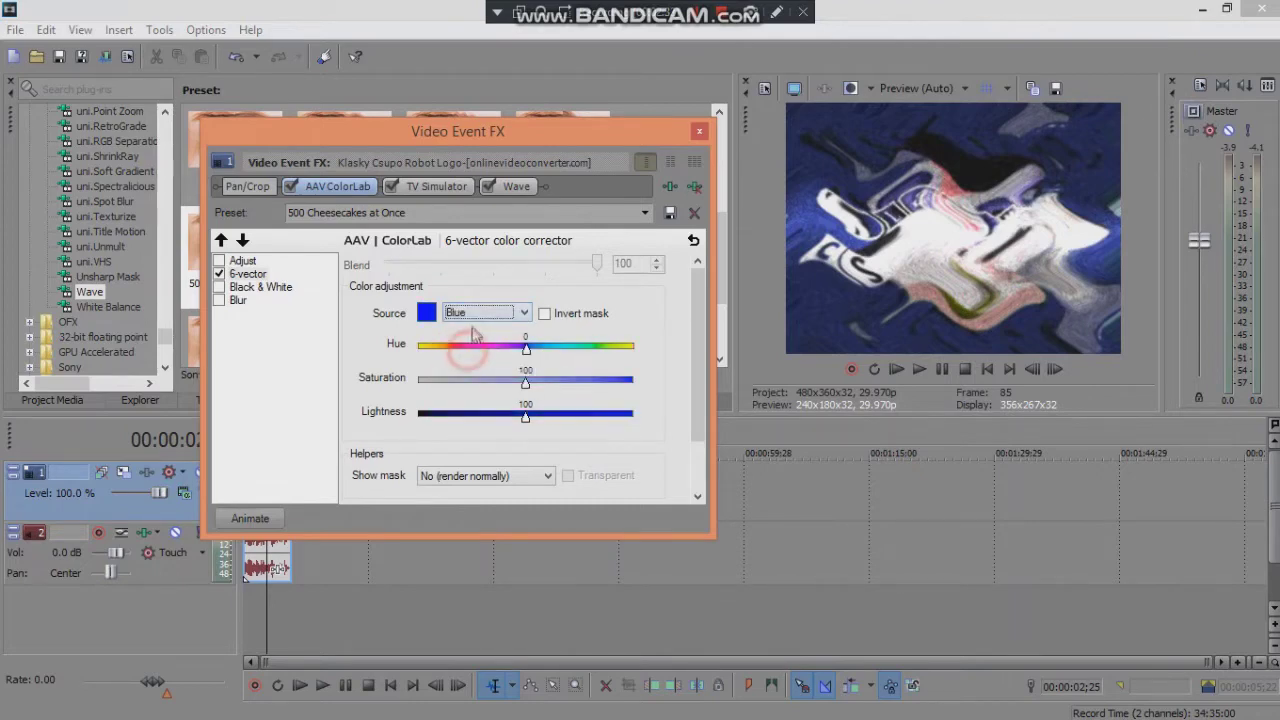
left_click(477, 316)
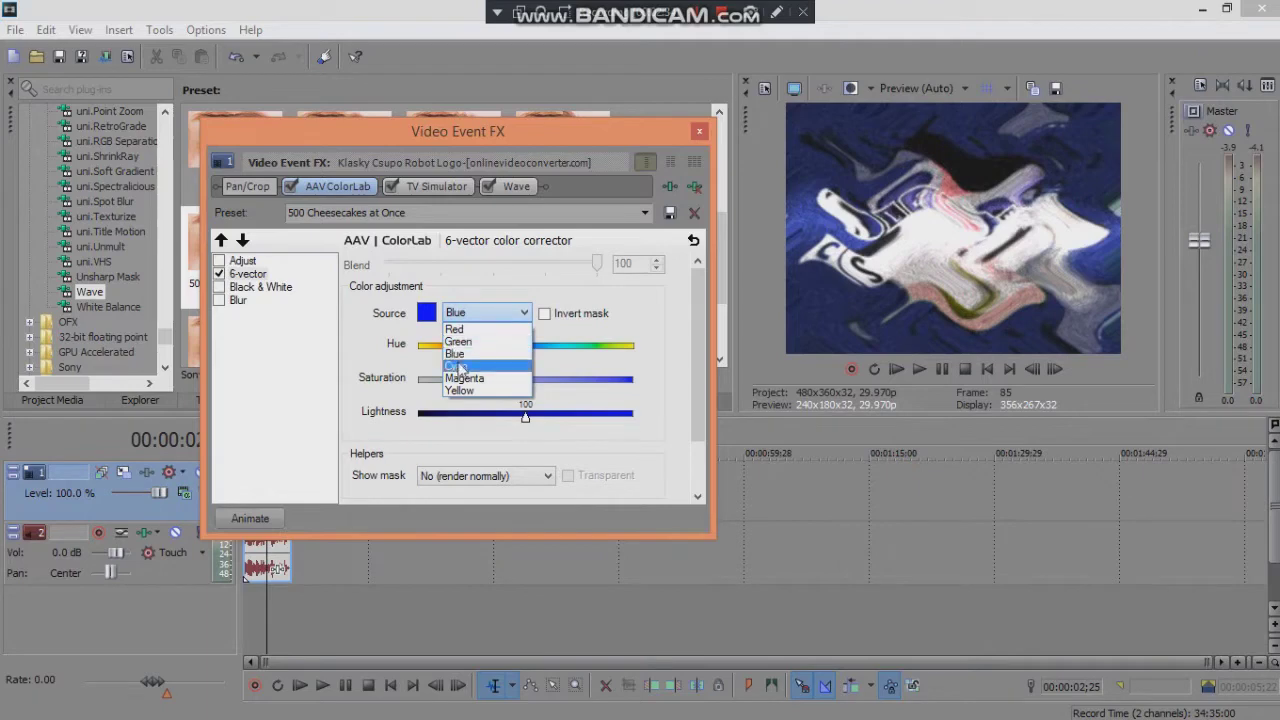
left_click(462, 358)
left_click(472, 310)
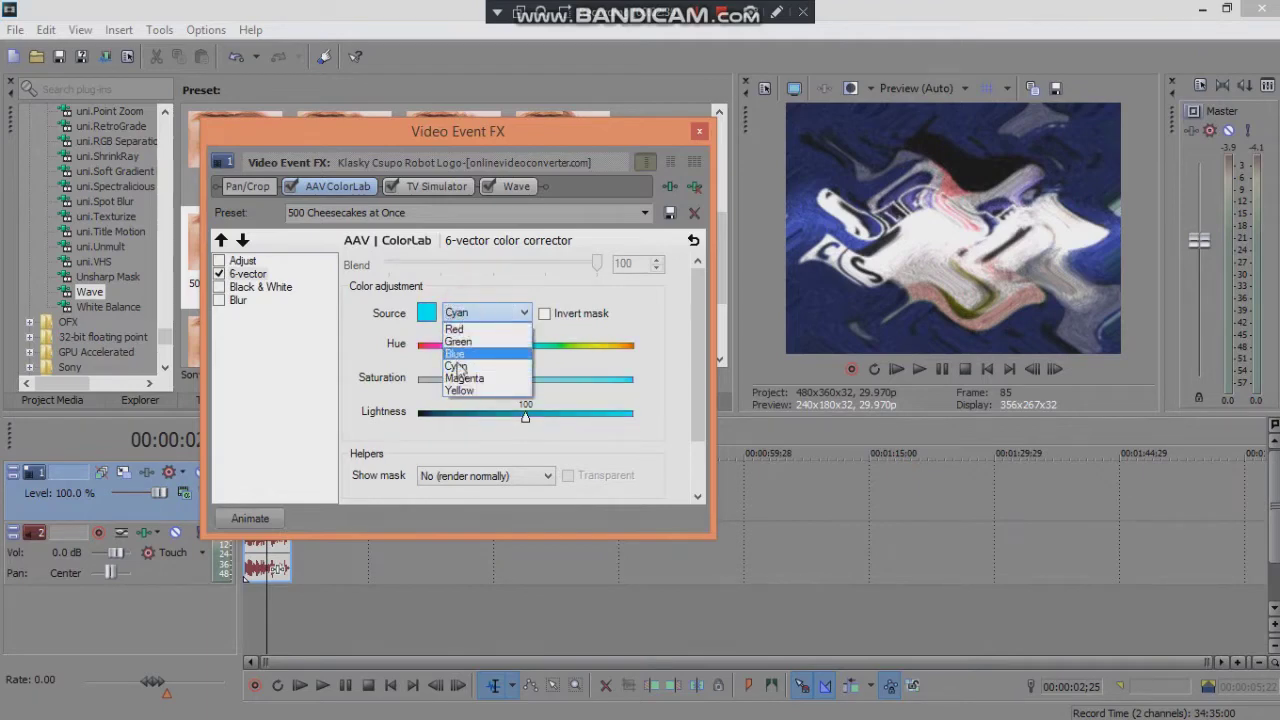
left_click(459, 376)
left_click(472, 313)
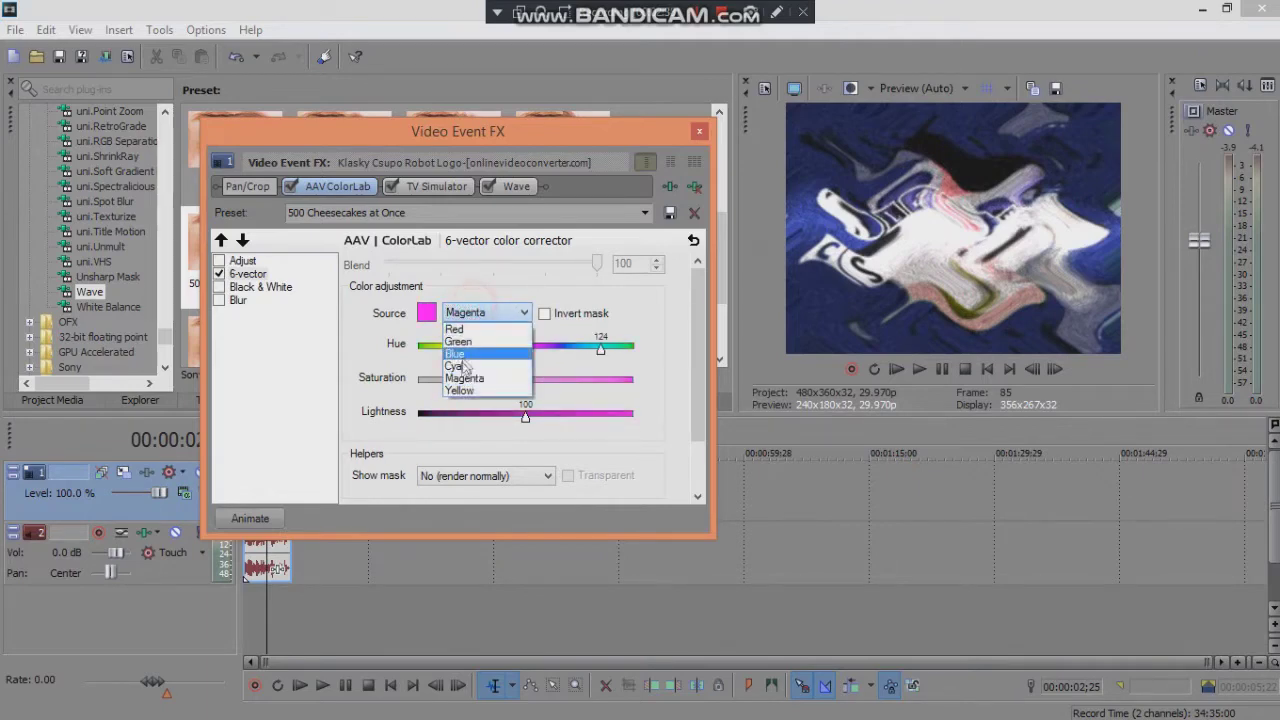
left_click(457, 395)
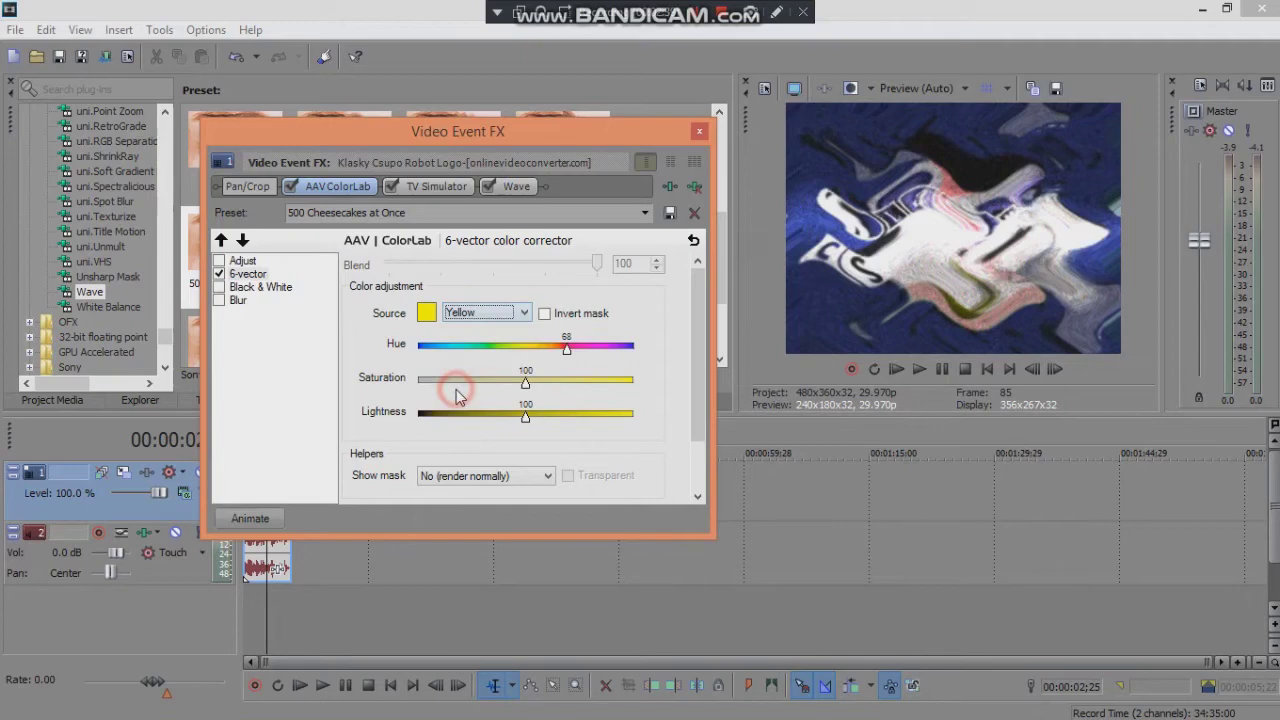
Check the TV Simulator and Wave settings in the video event's effect chain, and close it.
left_click(425, 190)
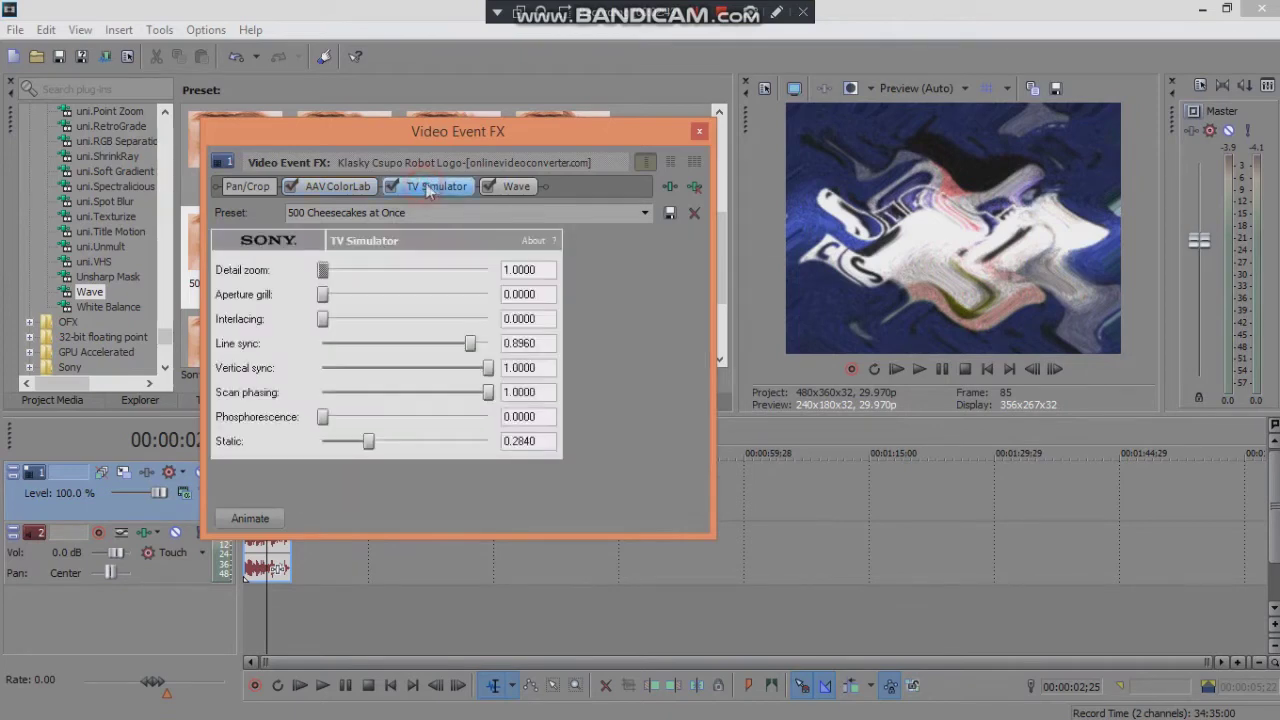
left_click(516, 187)
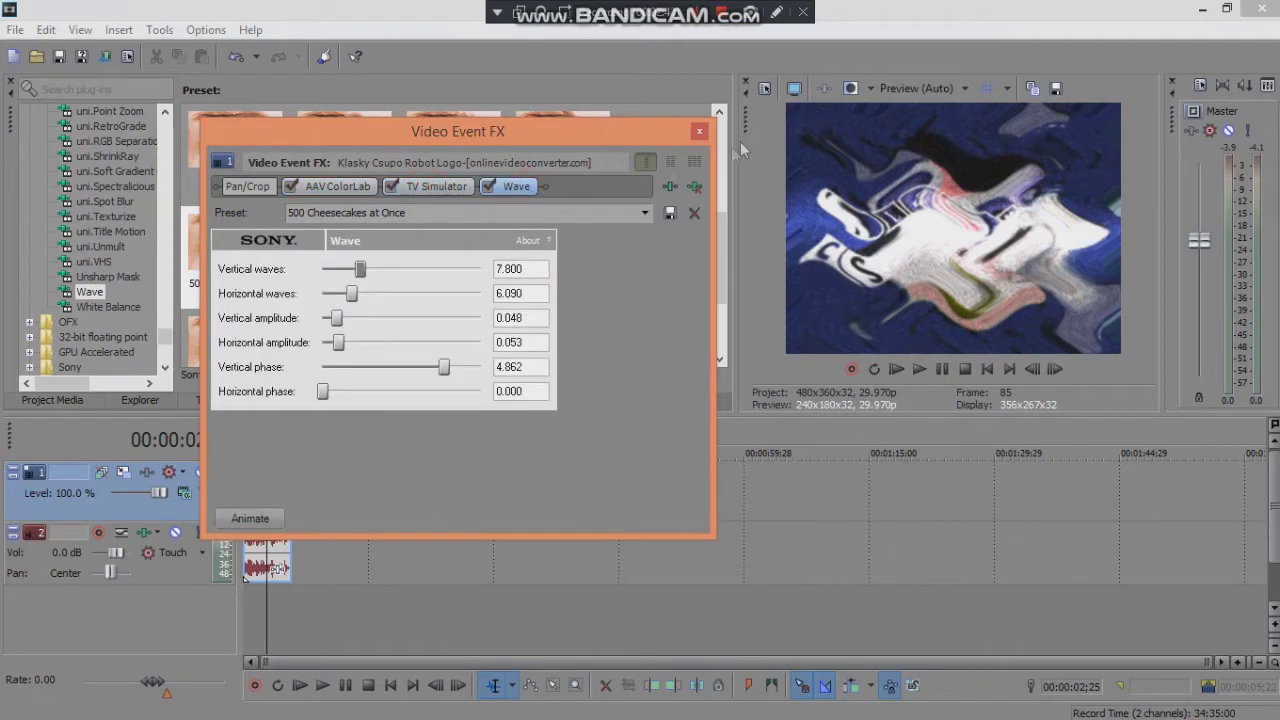
left_click(699, 133)
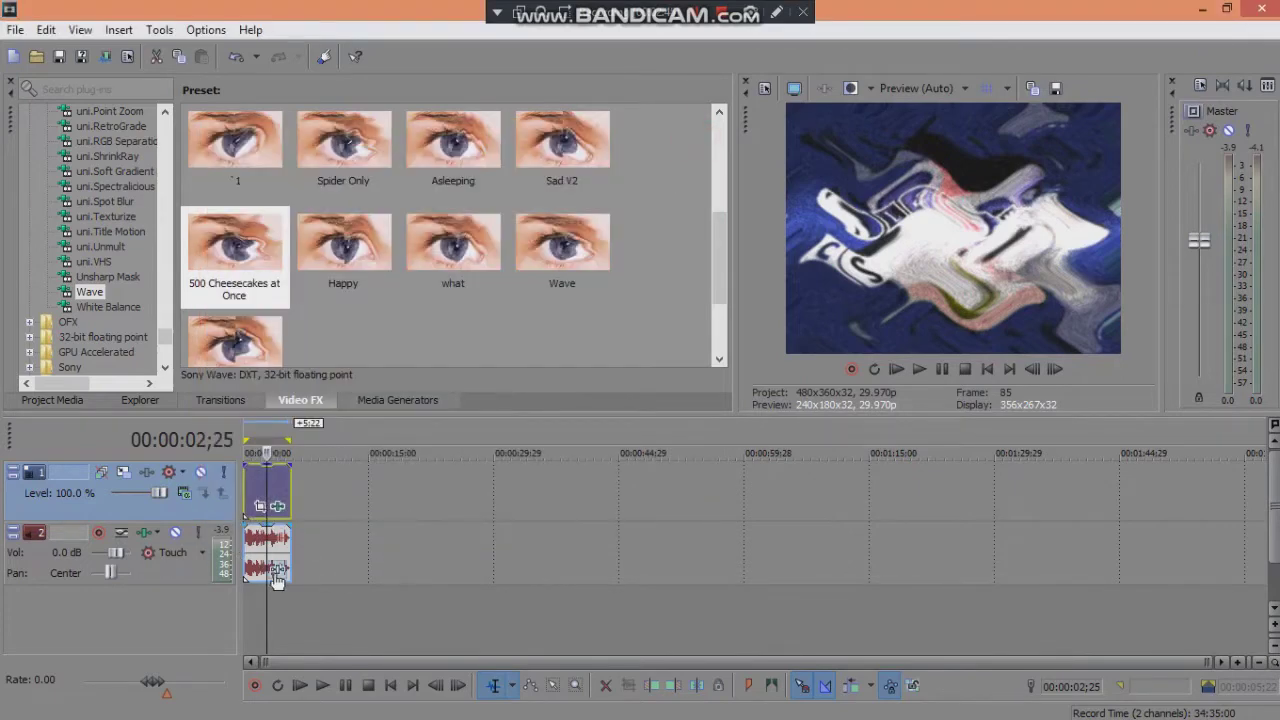
Inspect the ExpressFX Chorus and Vibrato settings applied to the audio event on track 2, and close the effect chain.
left_click(275, 571)
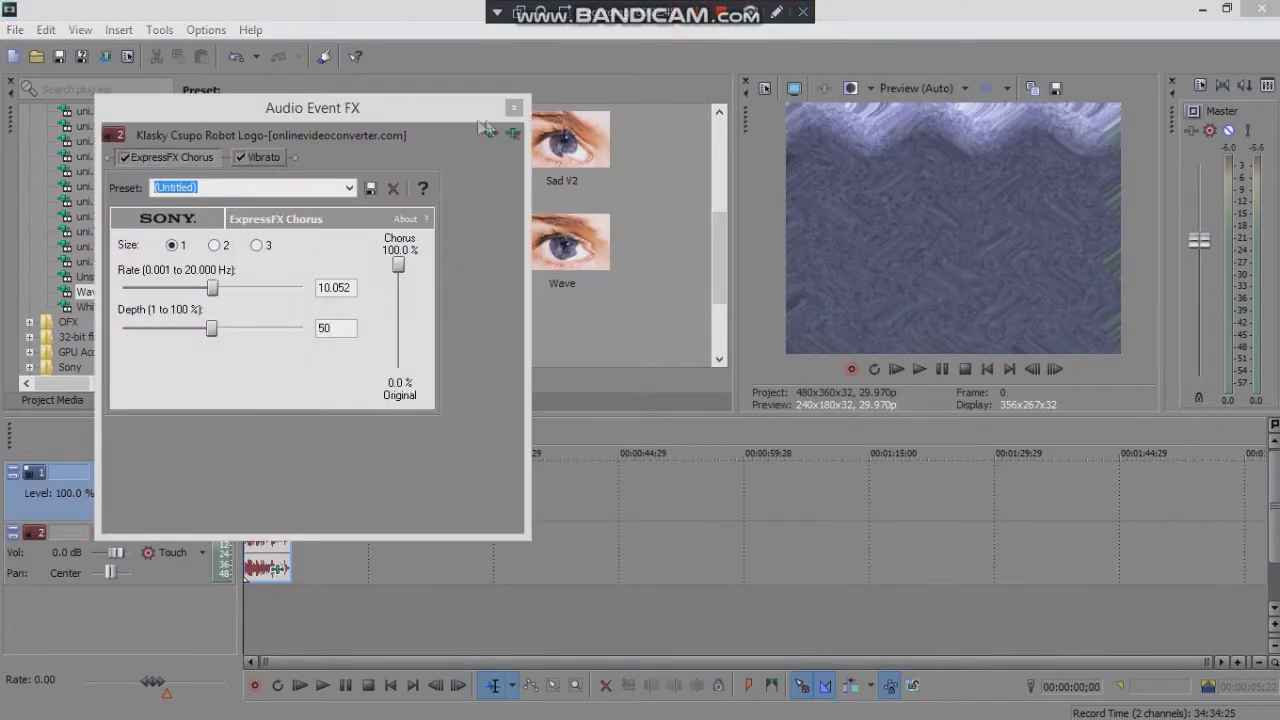
left_click(465, 300)
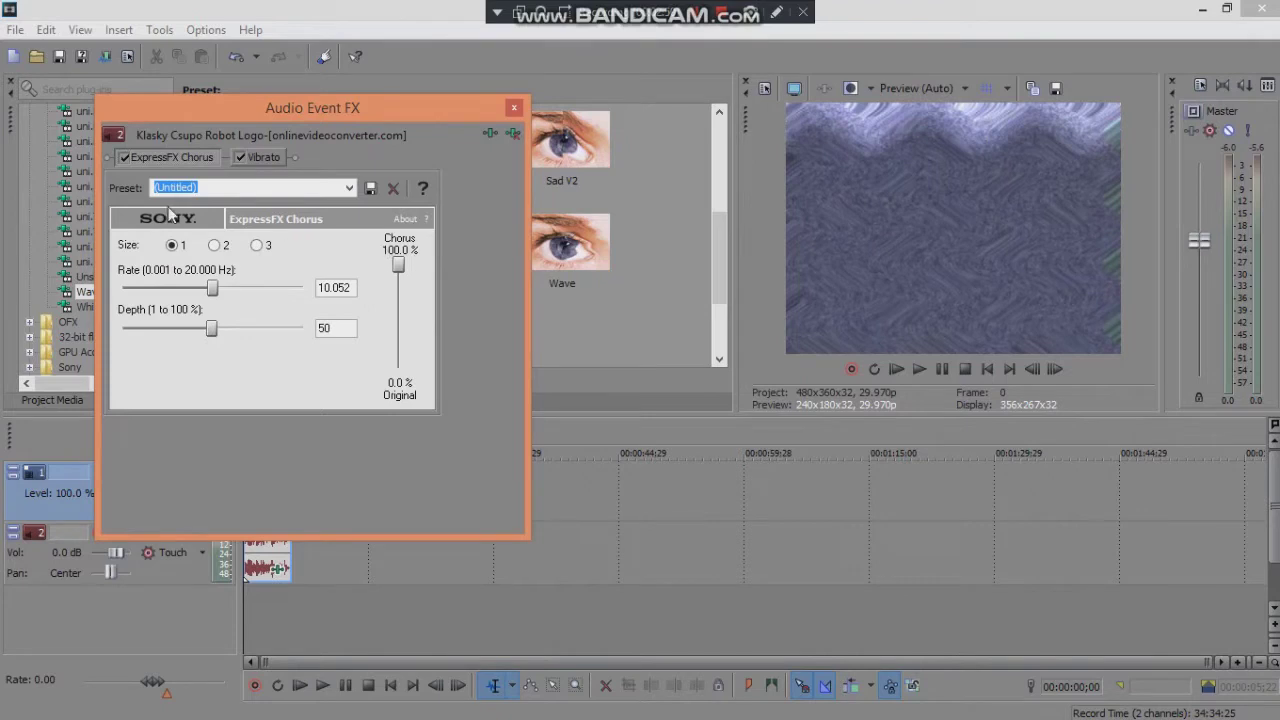
left_click(253, 152)
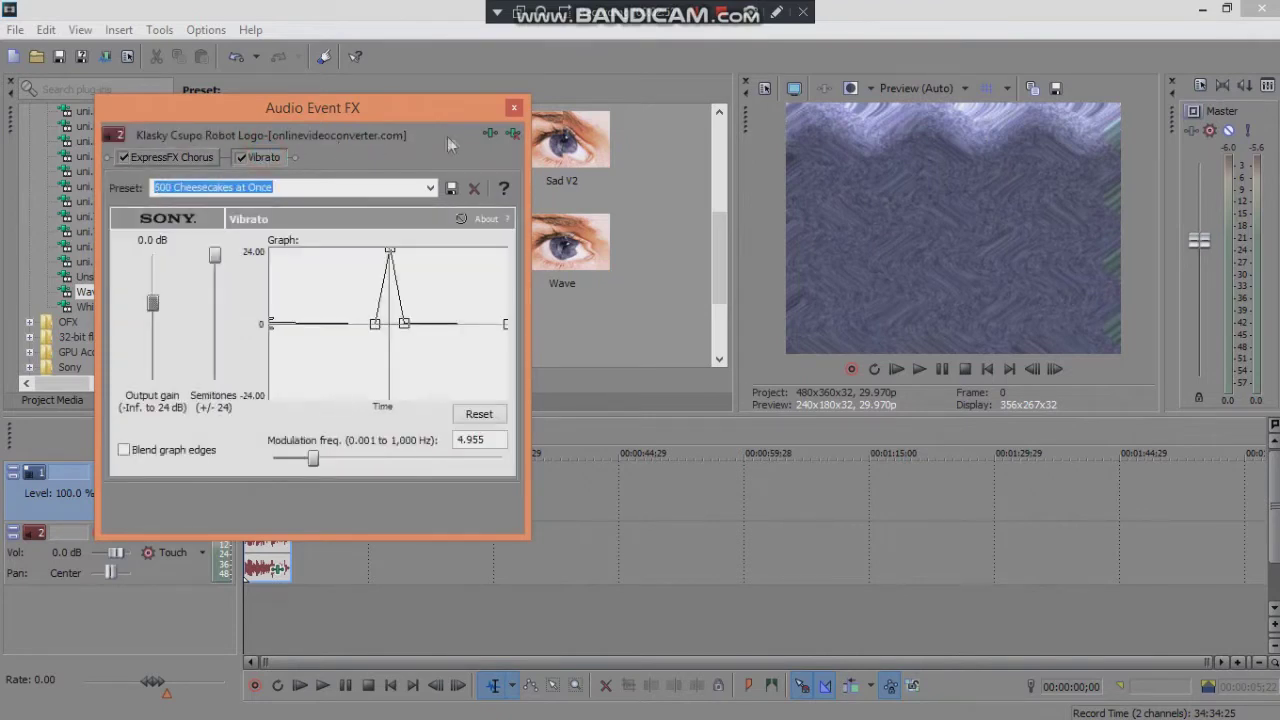
left_click(515, 108)
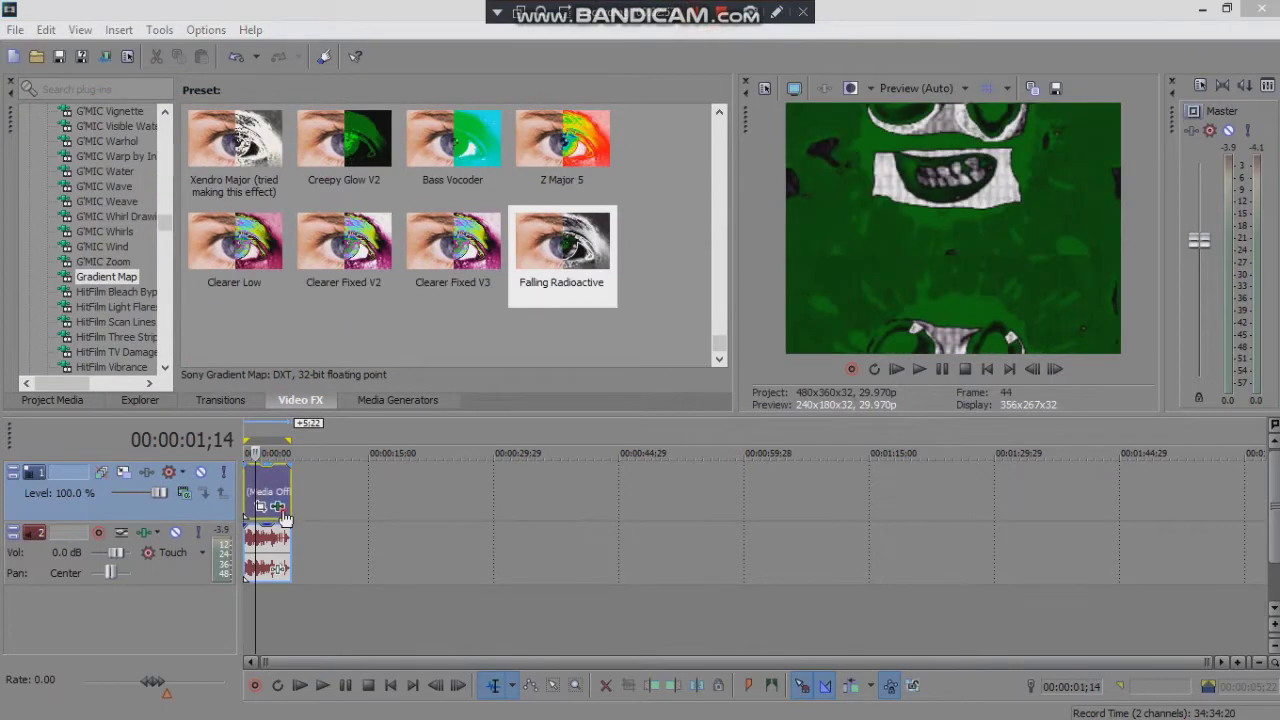
Review the TV Simulator and Gradient Map settings of the green Falling Radioactive video event, and close its effect chain.
left_click(278, 507)
left_click(345, 186)
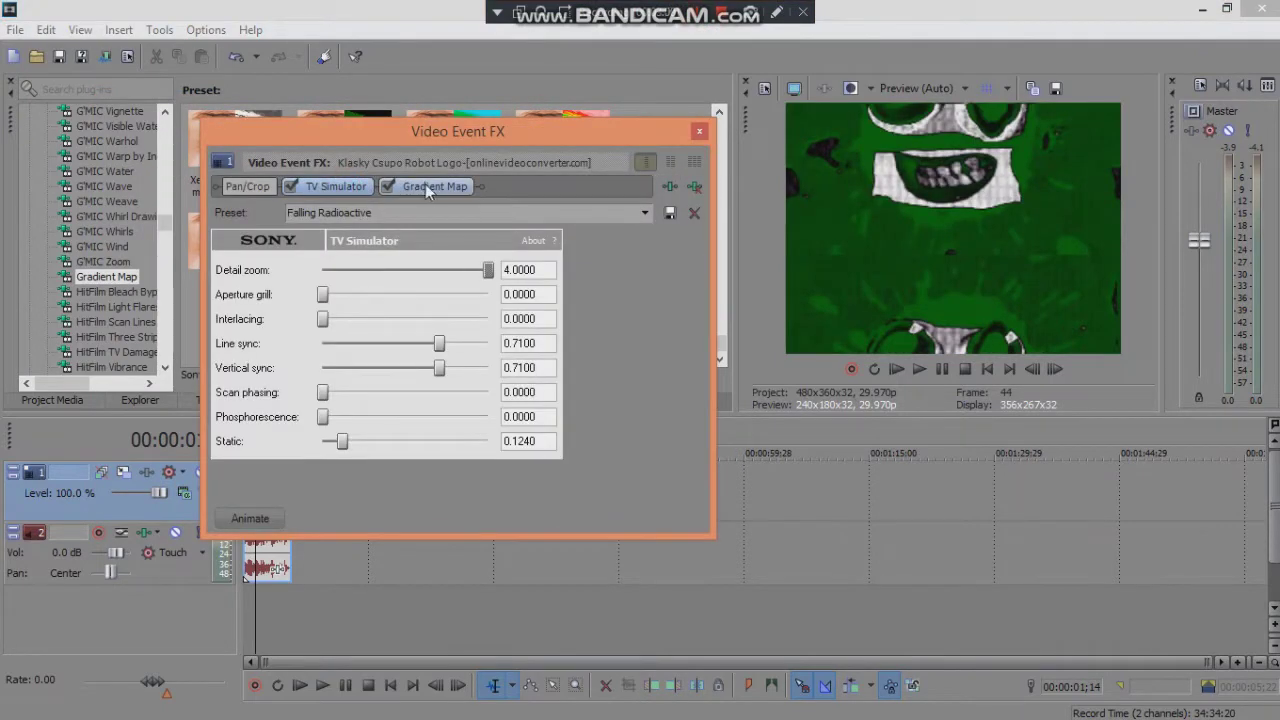
left_click(443, 188)
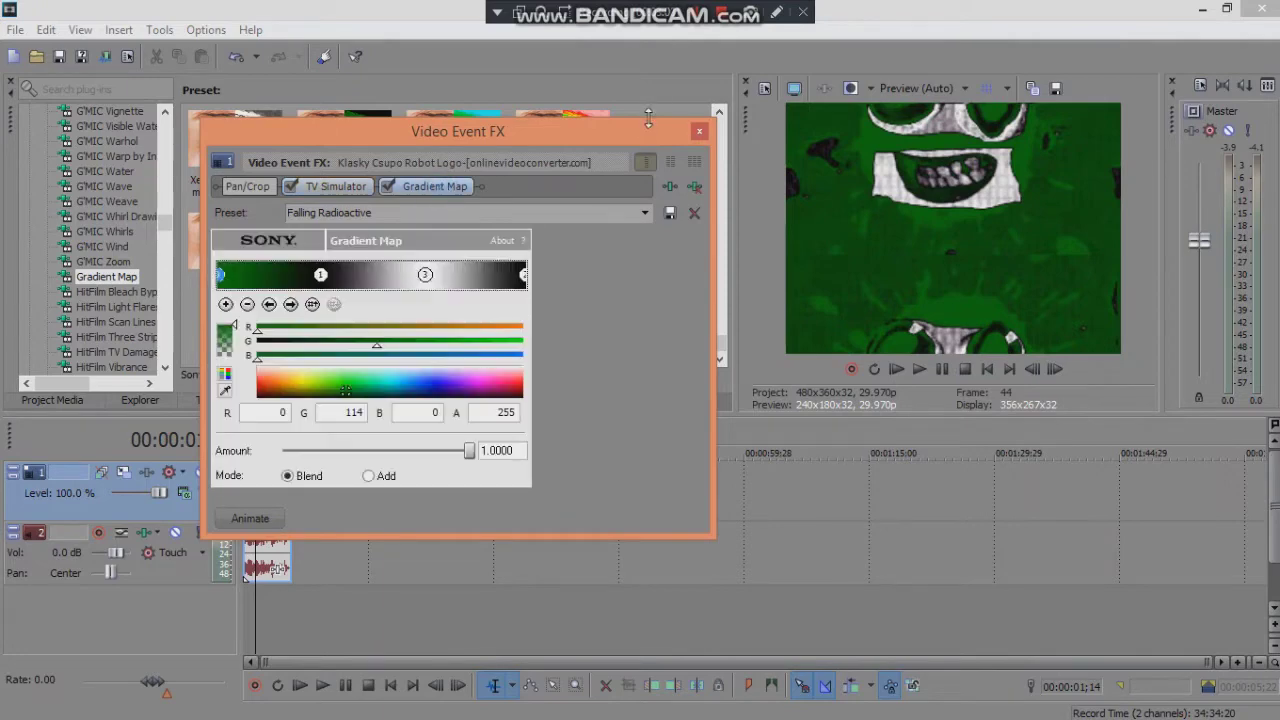
left_click(699, 131)
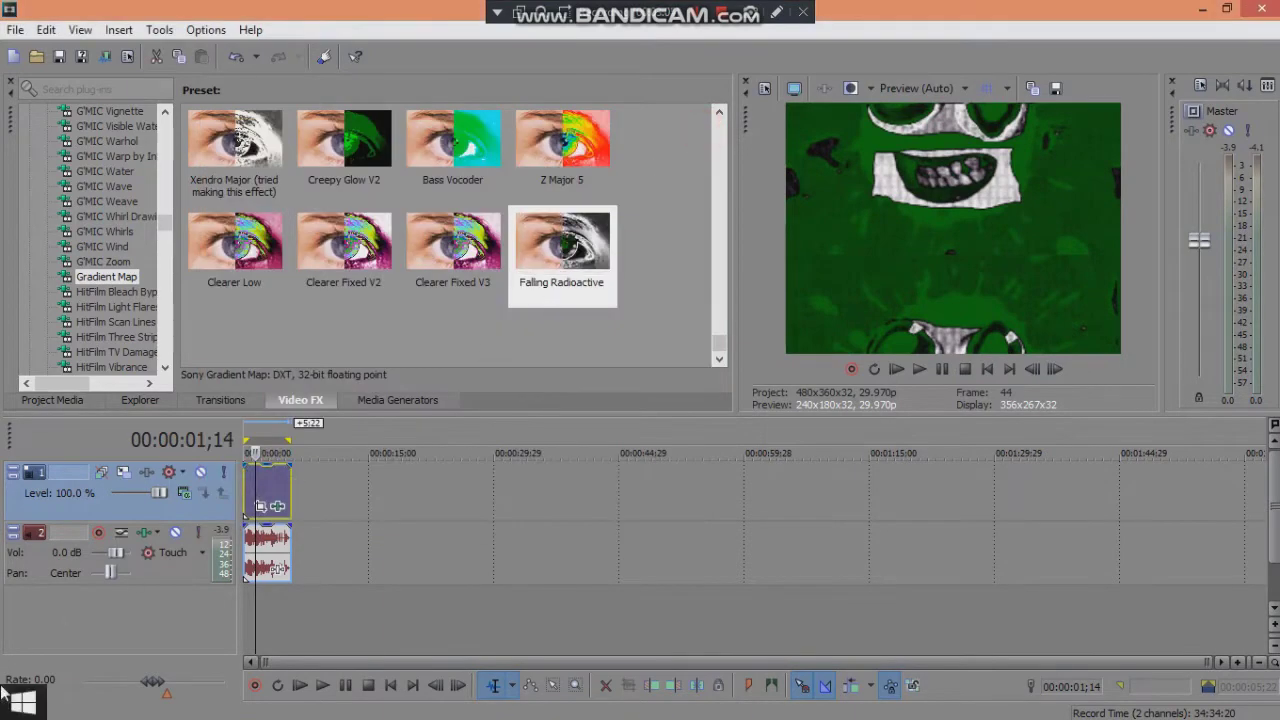
Switch to Audacity and dismiss its welcome message.
right_click(33, 567)
left_click(75, 228)
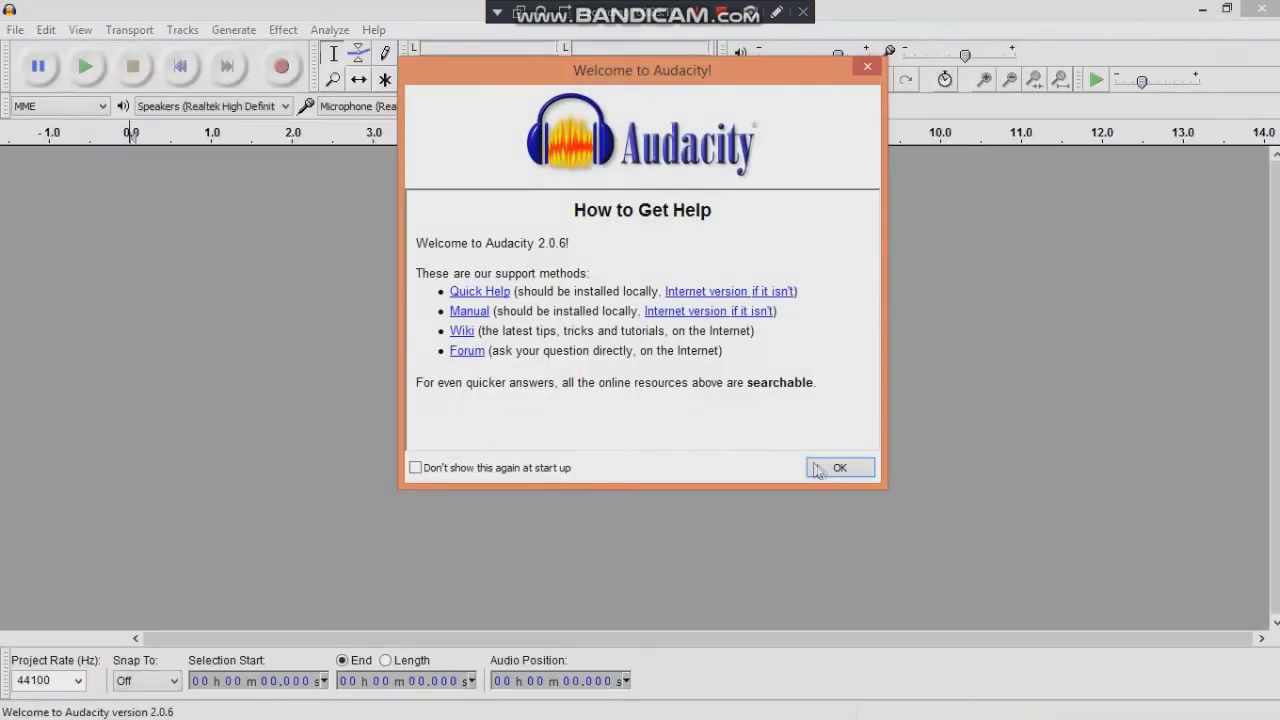
left_click(843, 469)
Open the Klasky Csupo logo audio file from the Videos folder.
left_click(15, 29)
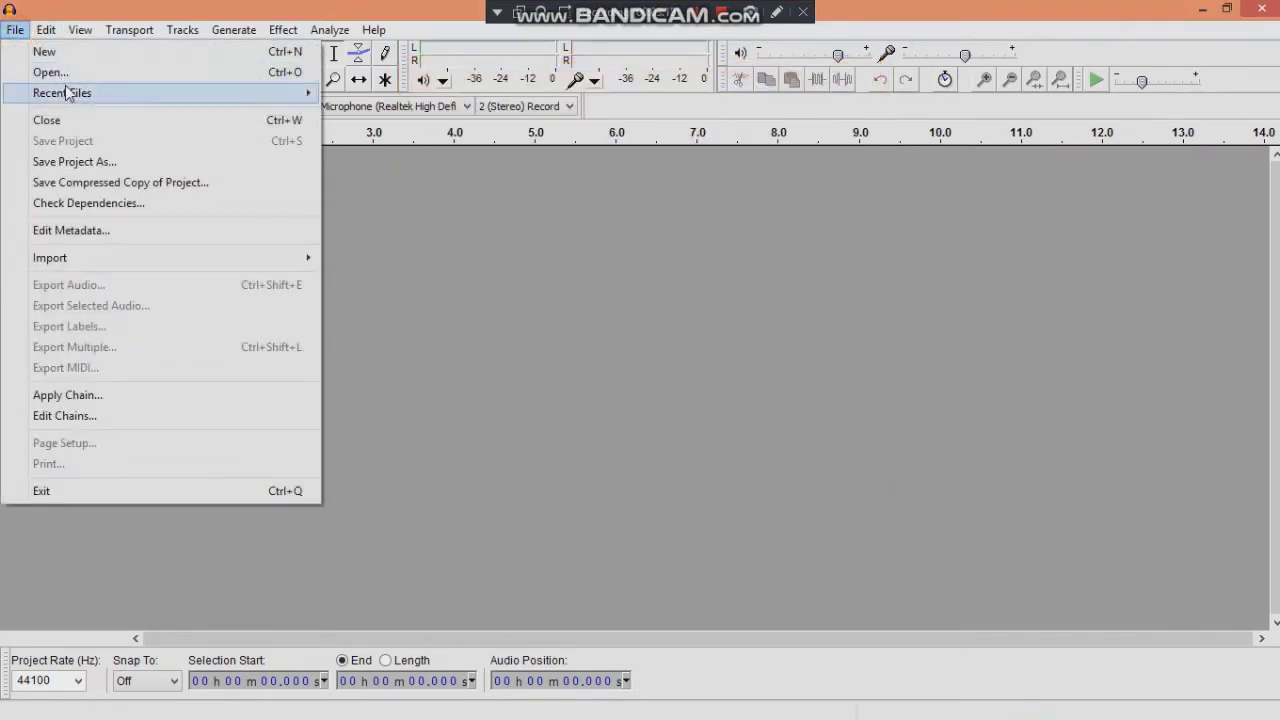
mouse_move(85, 93)
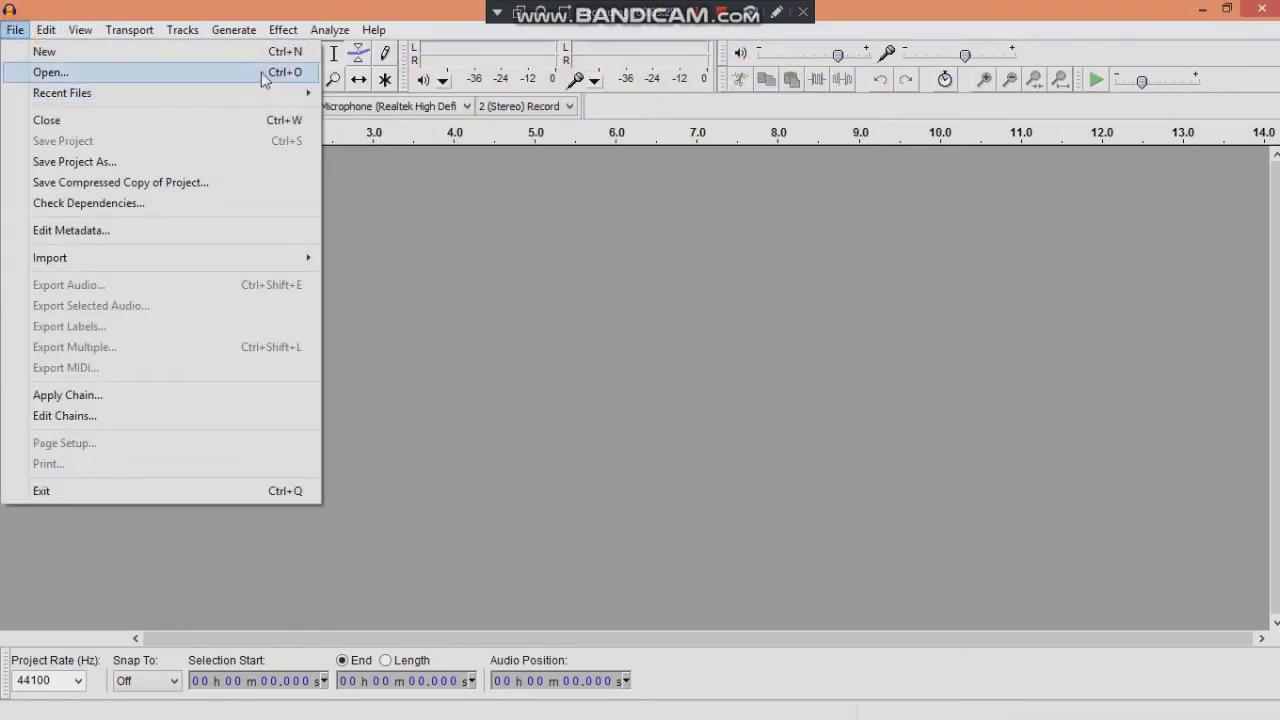
left_click(50, 72)
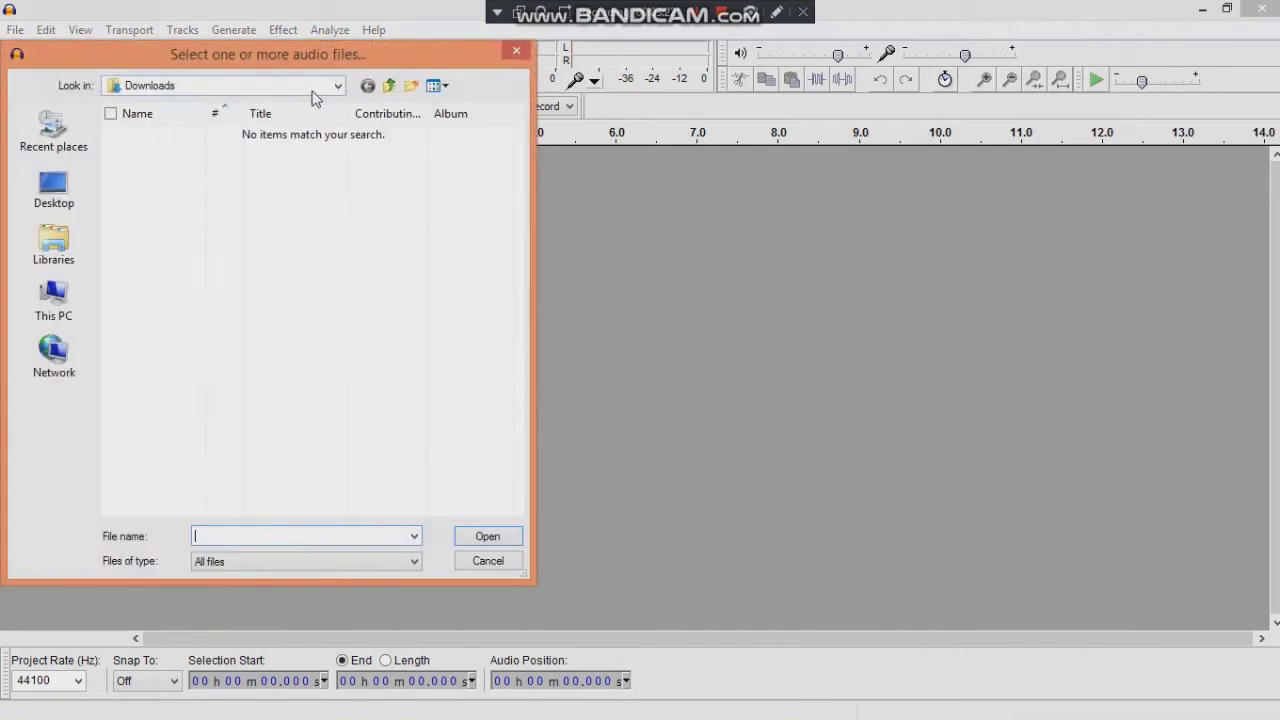
left_click(320, 86)
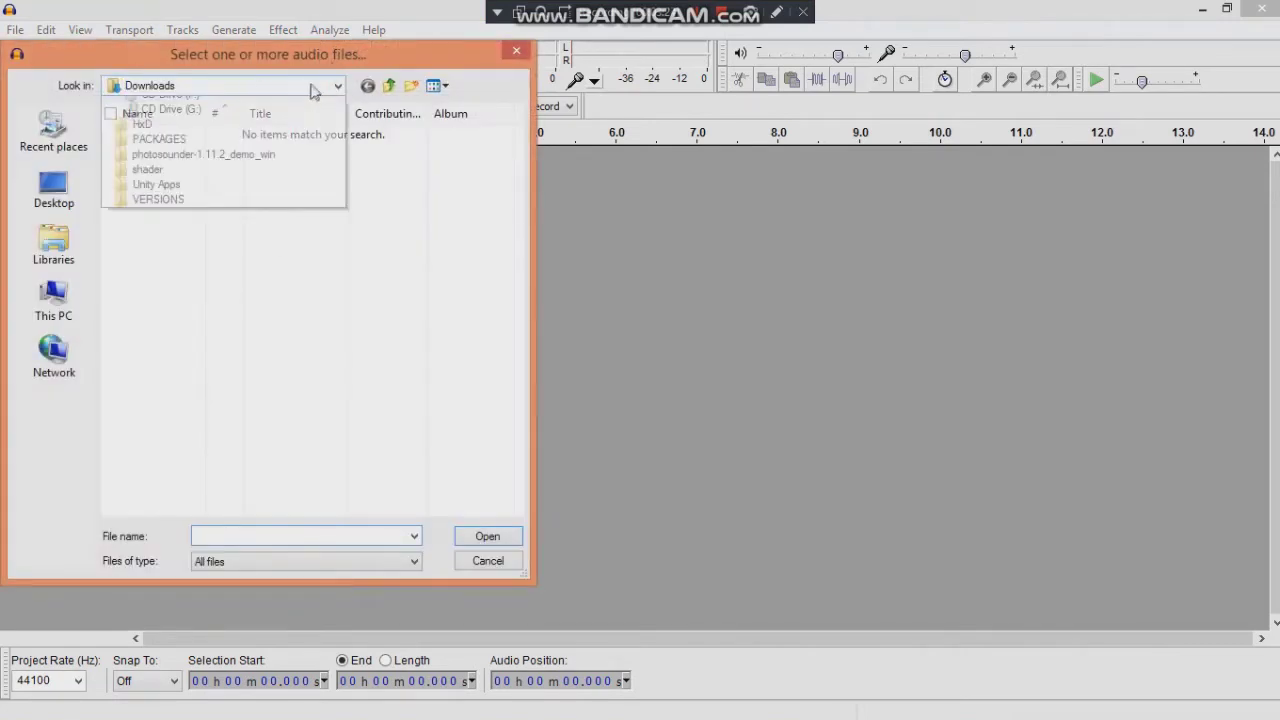
left_click(157, 303)
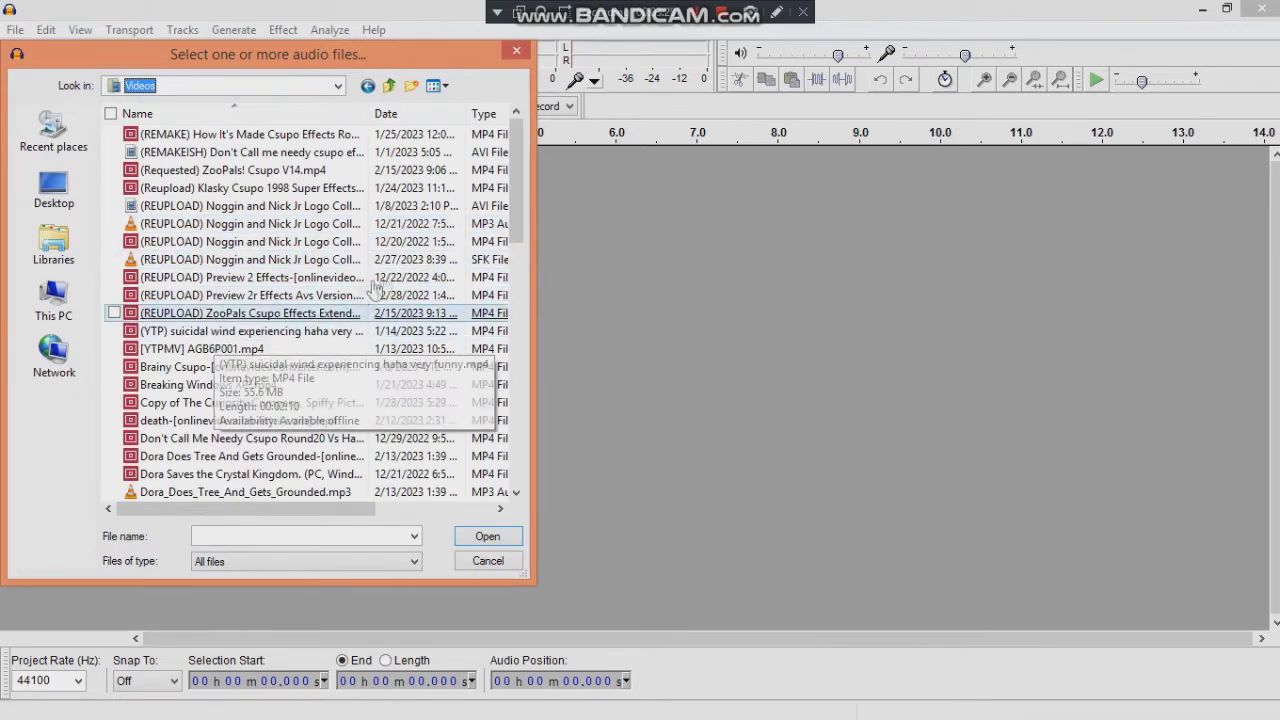
left_click_drag(514, 242, 512, 330)
double_click(171, 352)
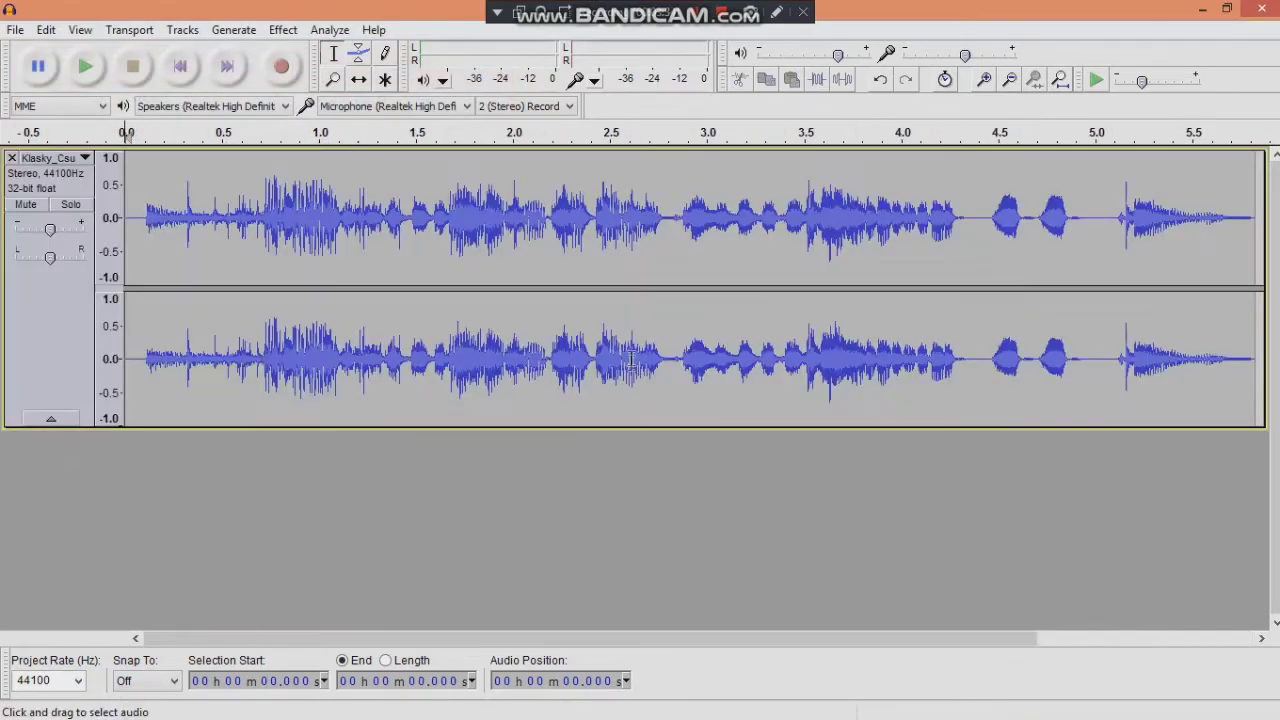
Apply Equalization with the Crappy Foursomes curve to the entire track, after briefly previewing the result.
left_click(633, 358)
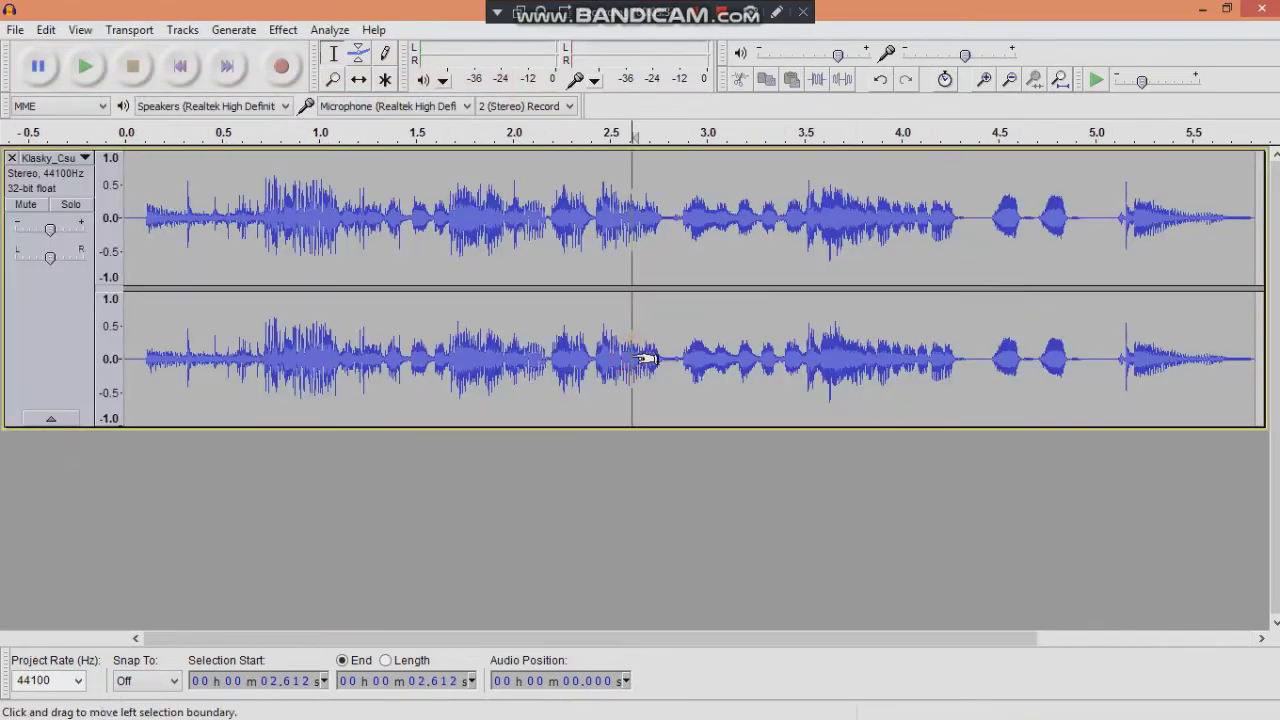
key("ctrl+a")
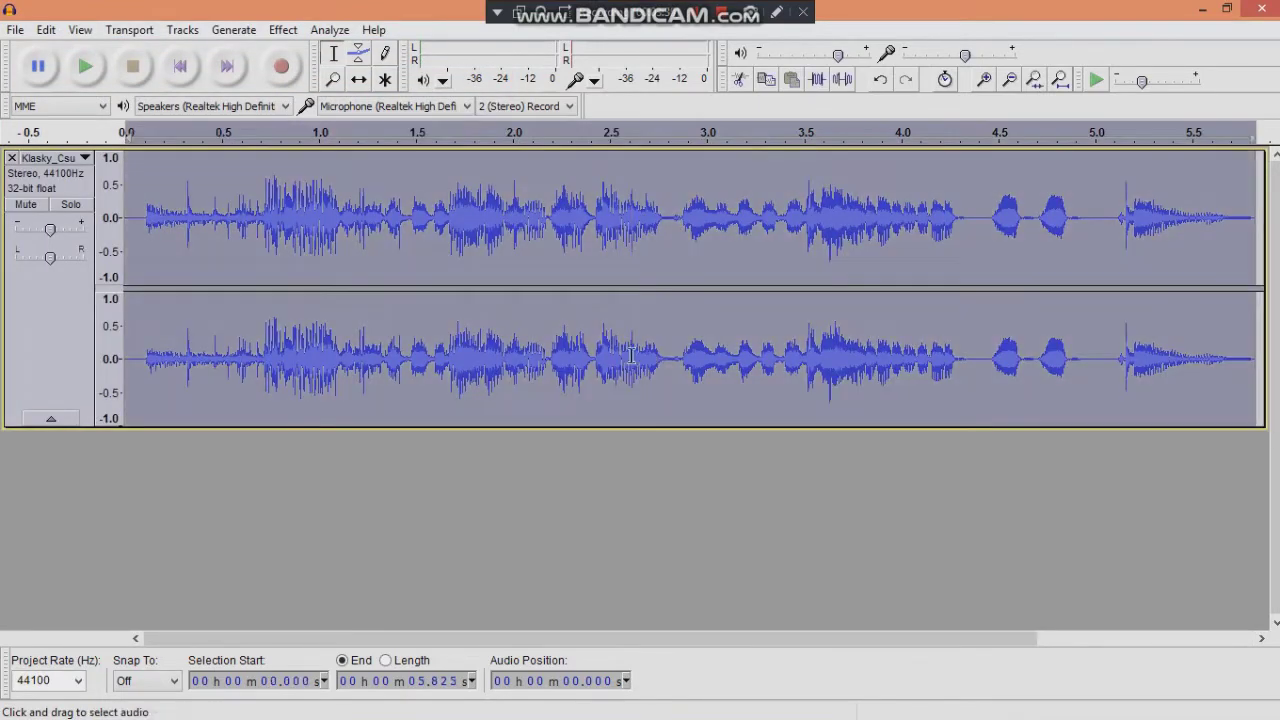
left_click(85, 66)
left_click(283, 29)
left_click(408, 250)
left_click(550, 548)
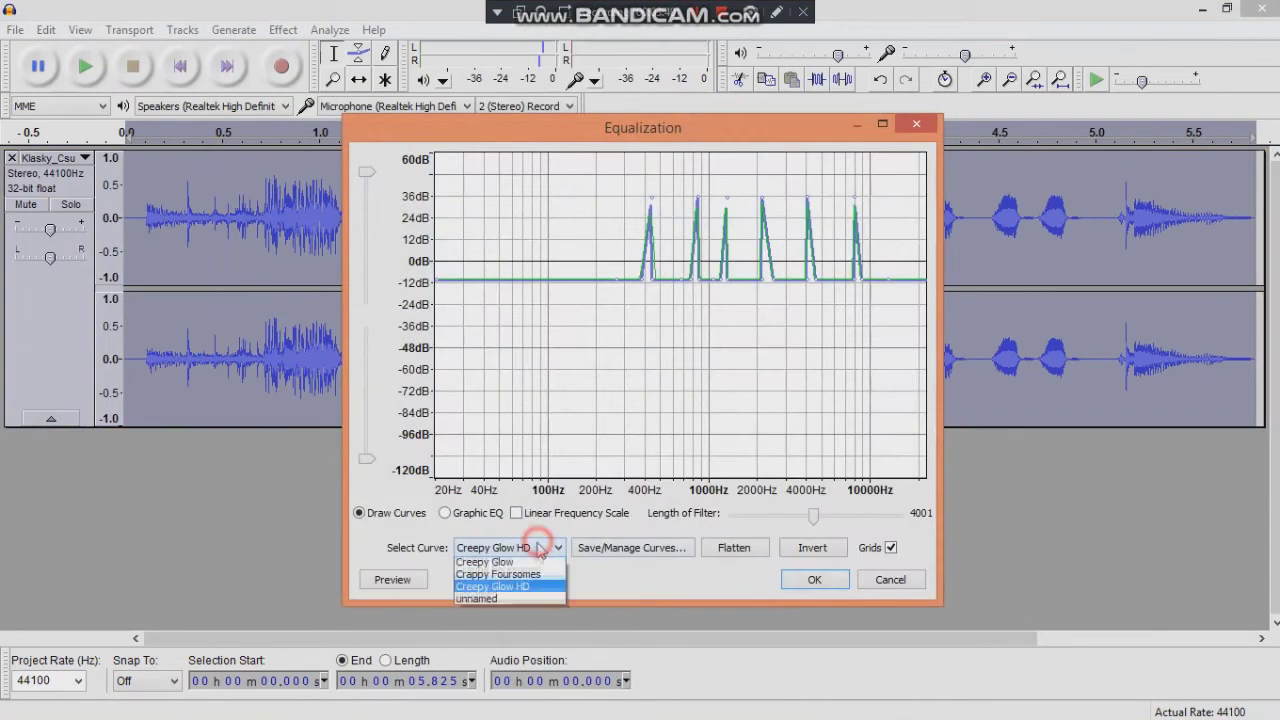
left_click(498, 577)
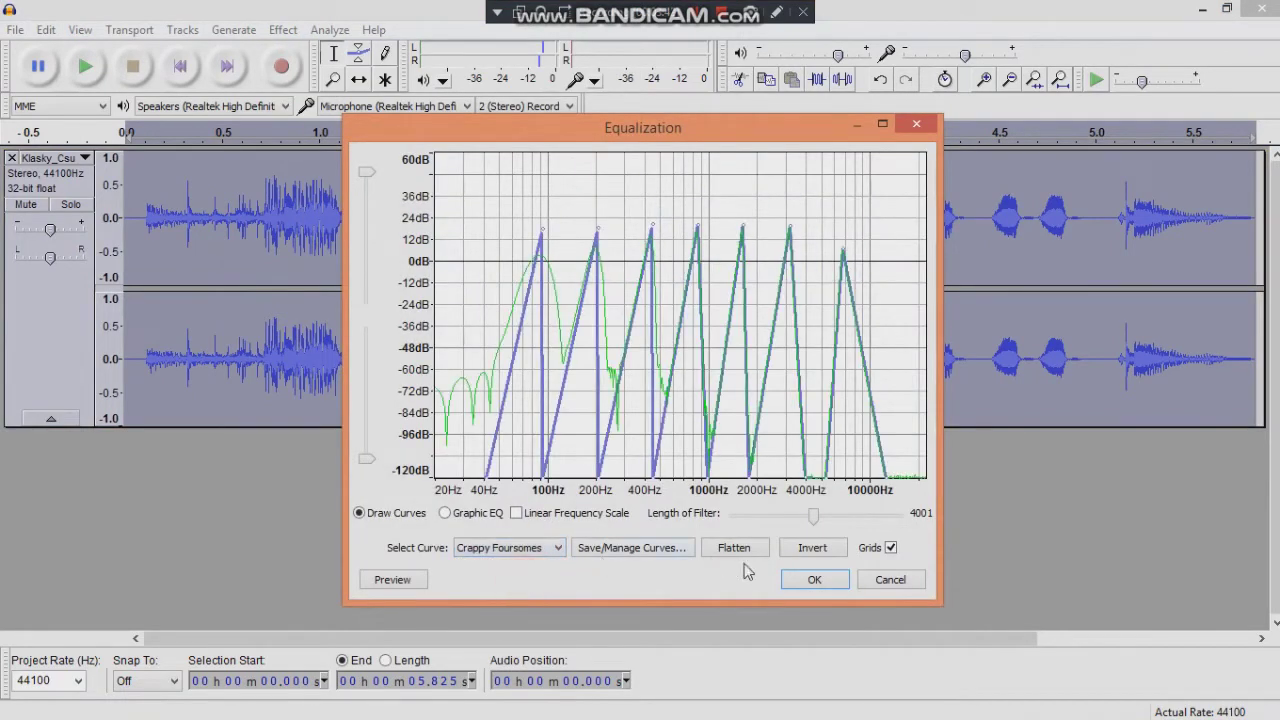
left_click(385, 584)
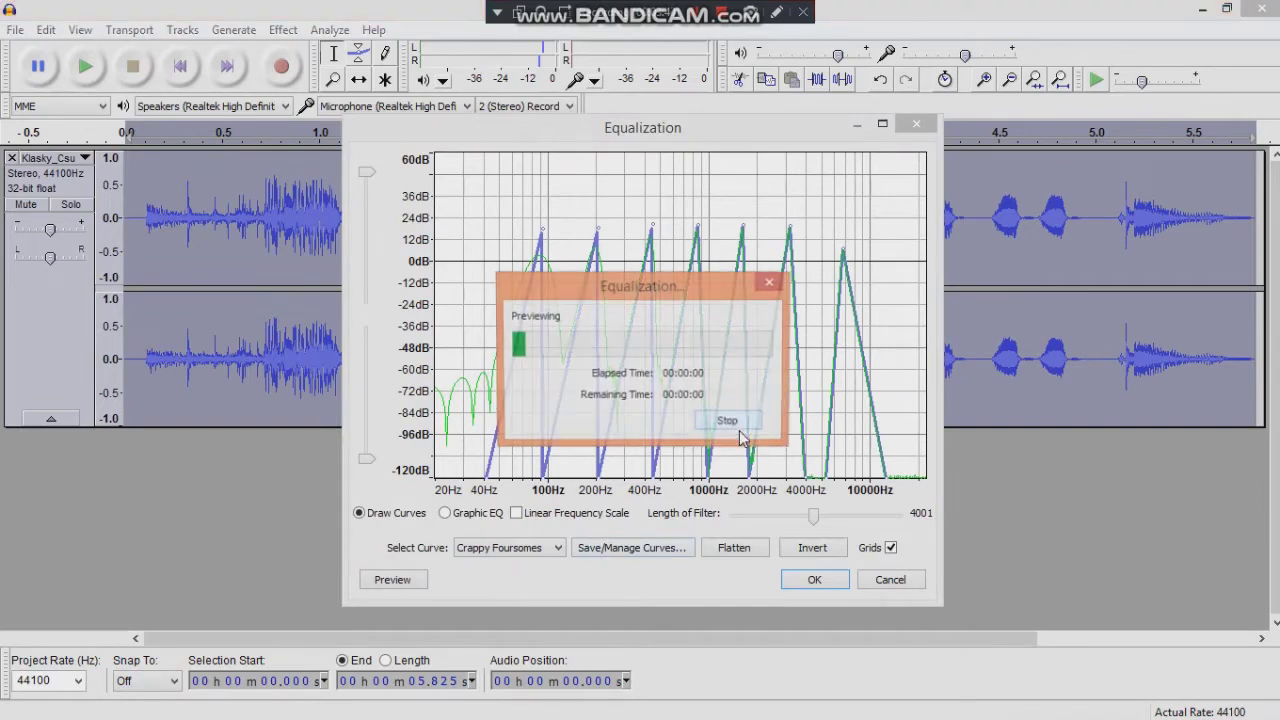
left_click(726, 420)
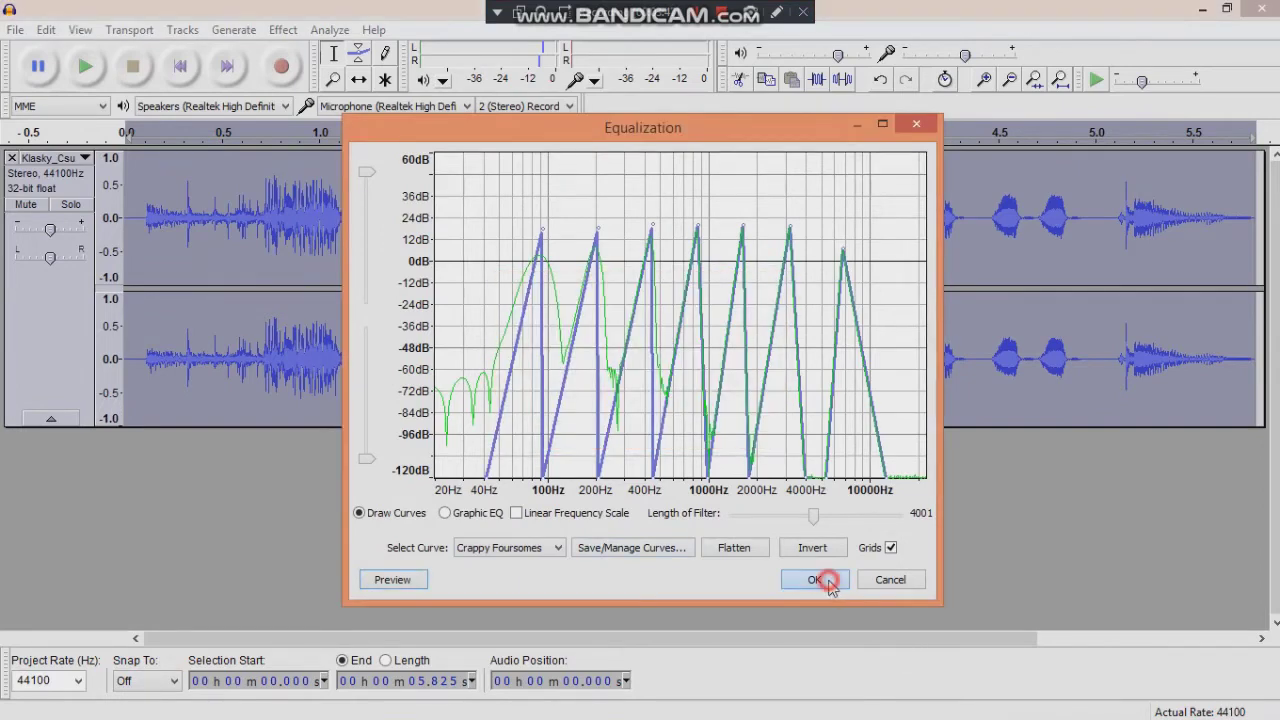
left_click(814, 579)
Apply Equalization to the whole track again with the Crappy Foursomes curve inverted.
left_click(283, 29)
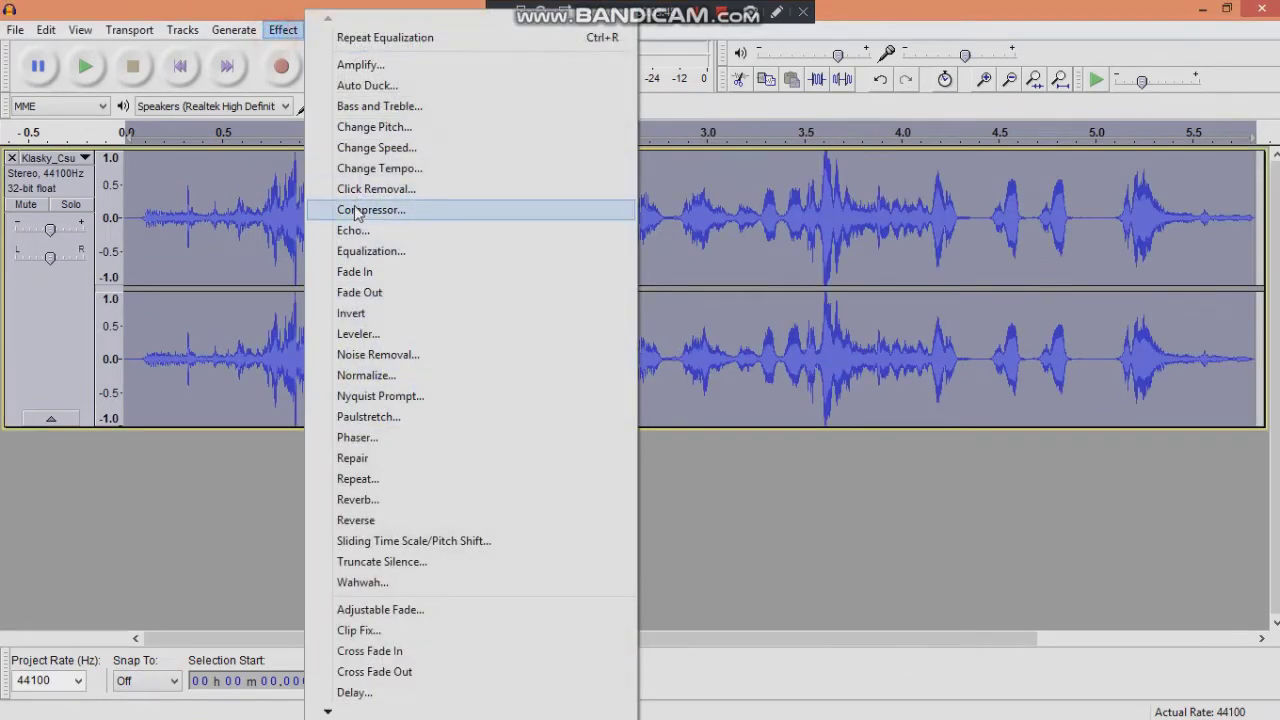
left_click(355, 251)
left_click(812, 547)
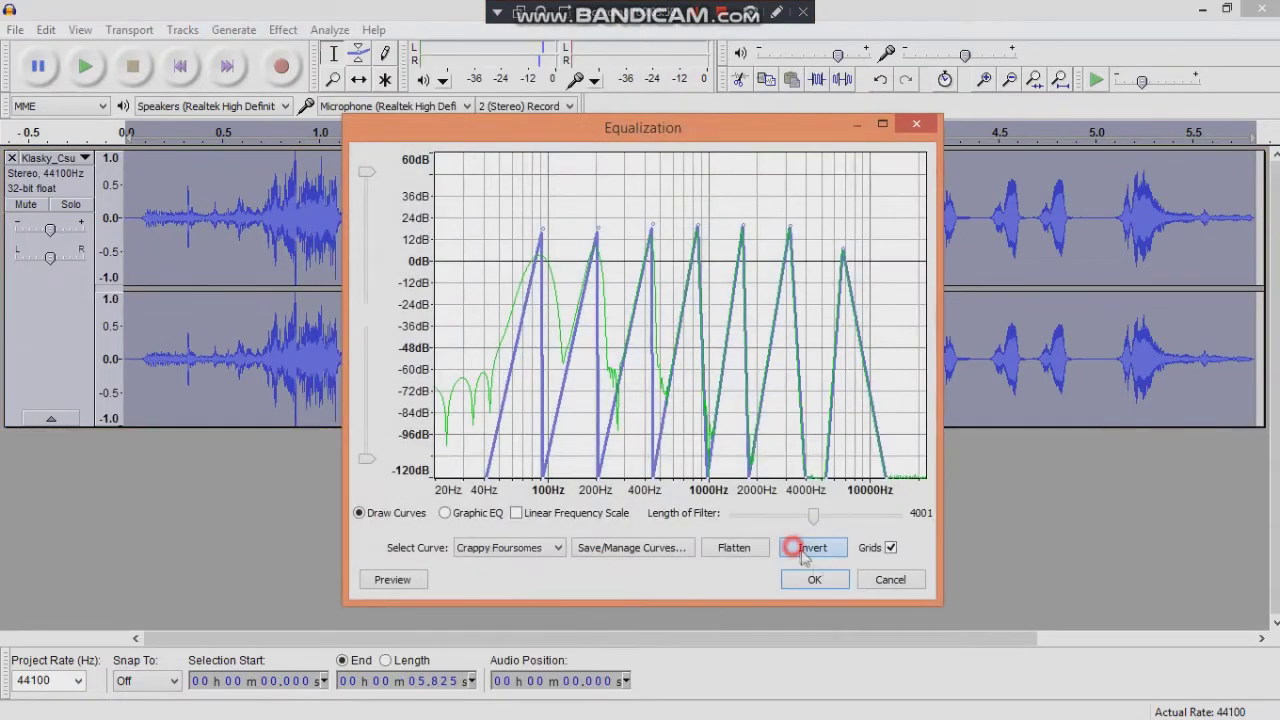
left_click(833, 580)
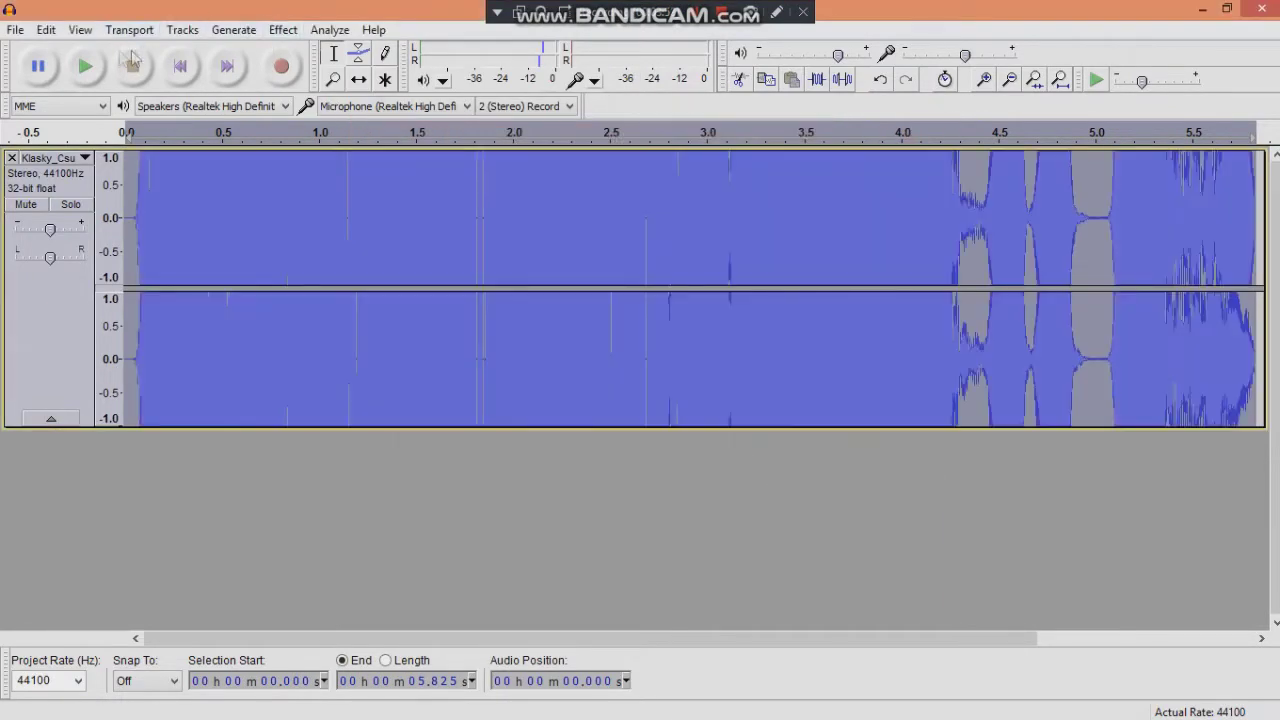
Play back the beginning of the equalized track to check how it sounds.
left_click(85, 66)
left_click(132, 66)
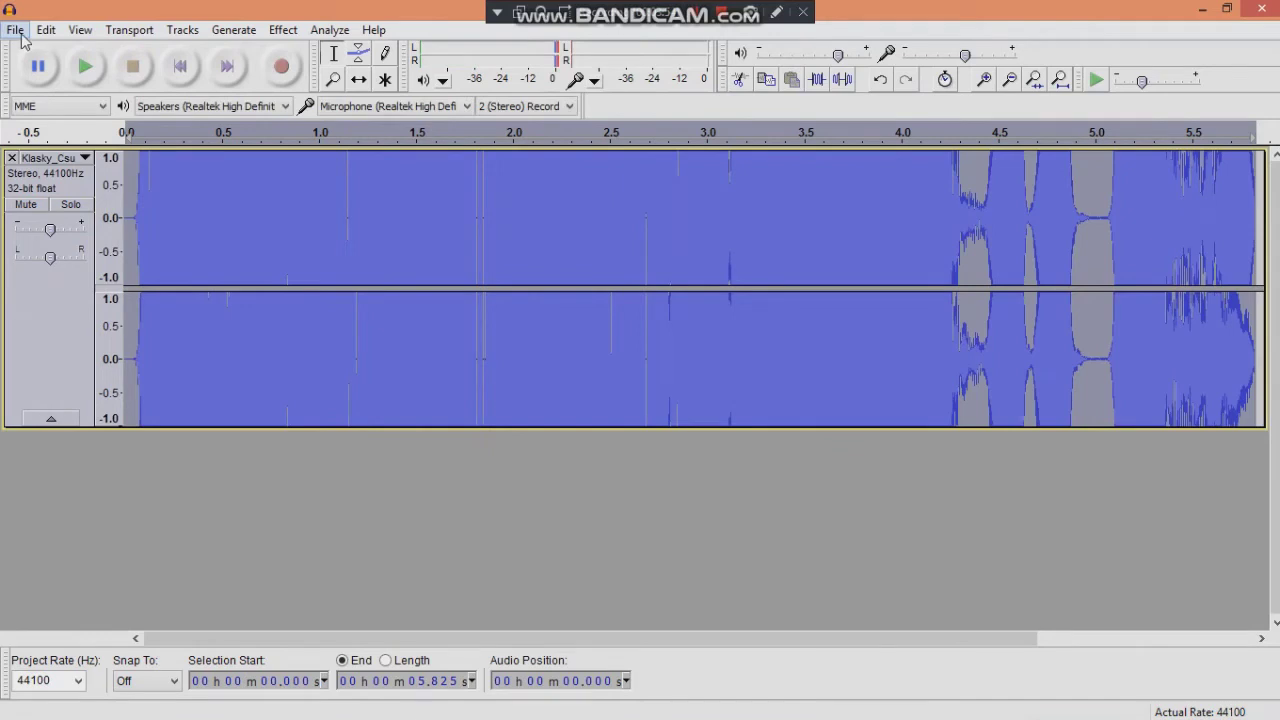
left_click(85, 66)
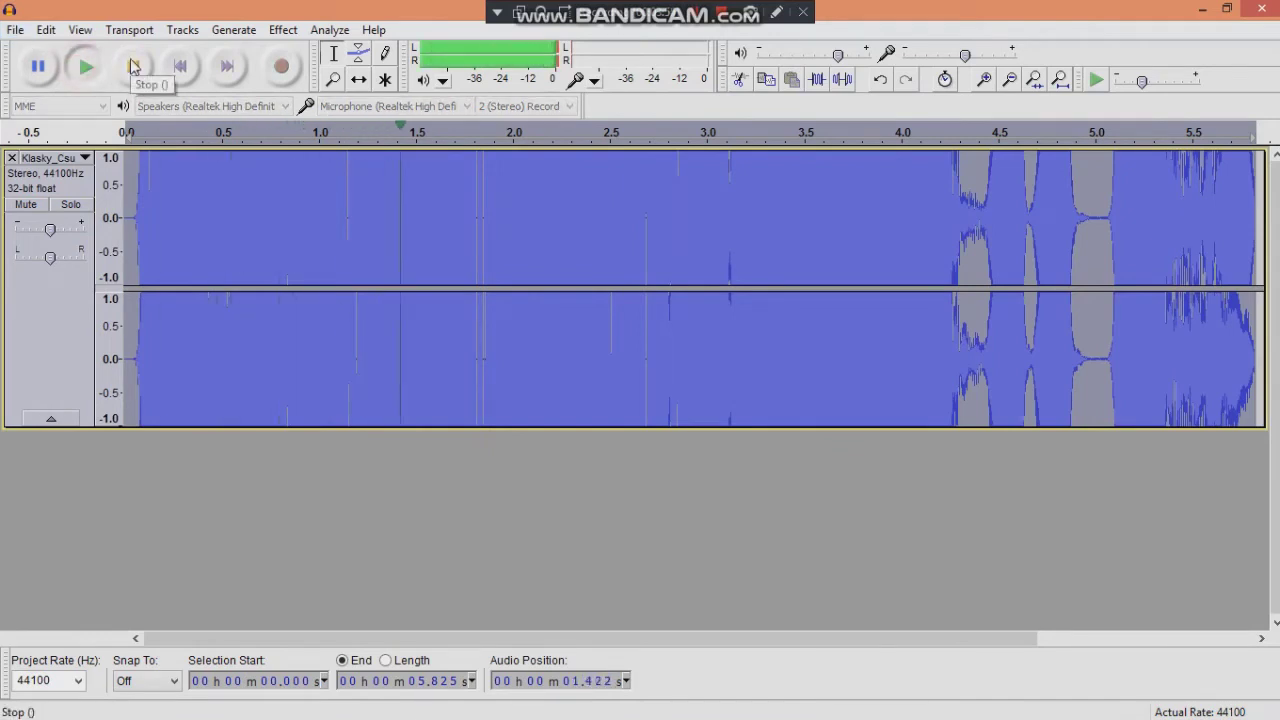
left_click(133, 66)
Export the audio to Data (D:) as "Klasky_Csupo_Robot_Logo 2.wav" with the existing metadata, and close Audacity.
left_click(15, 30)
left_click(216, 287)
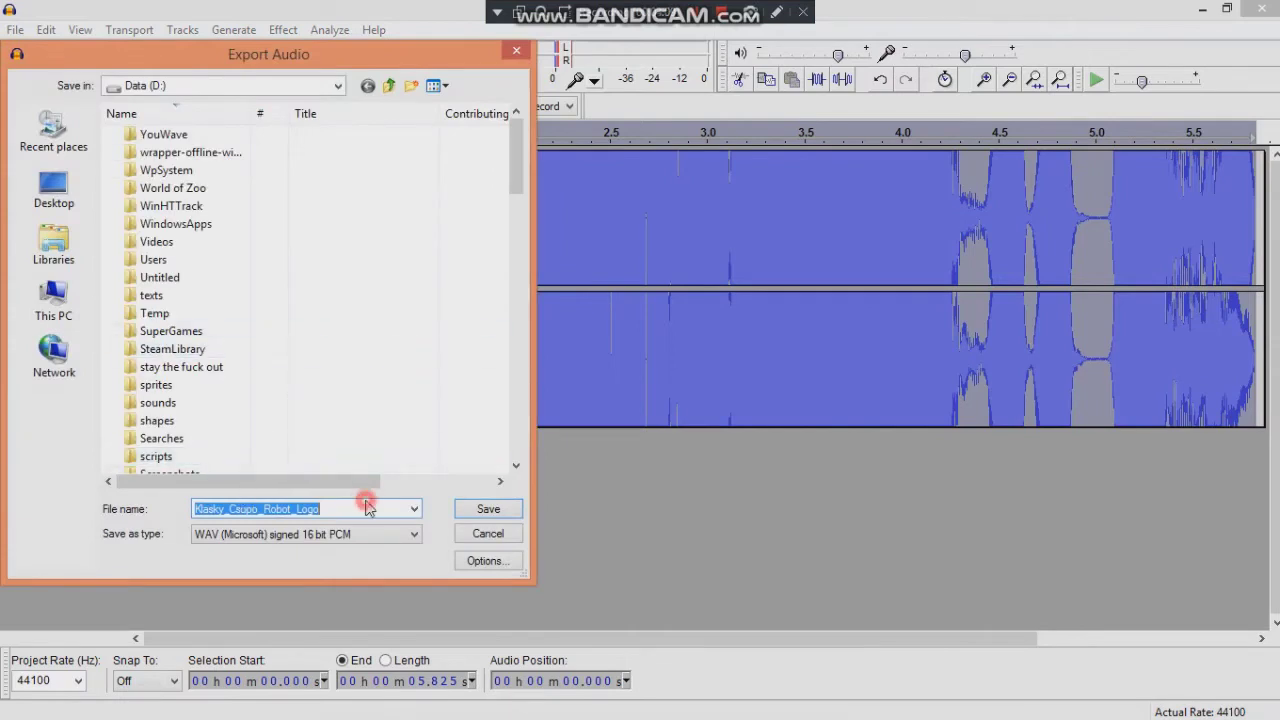
left_click(364, 509)
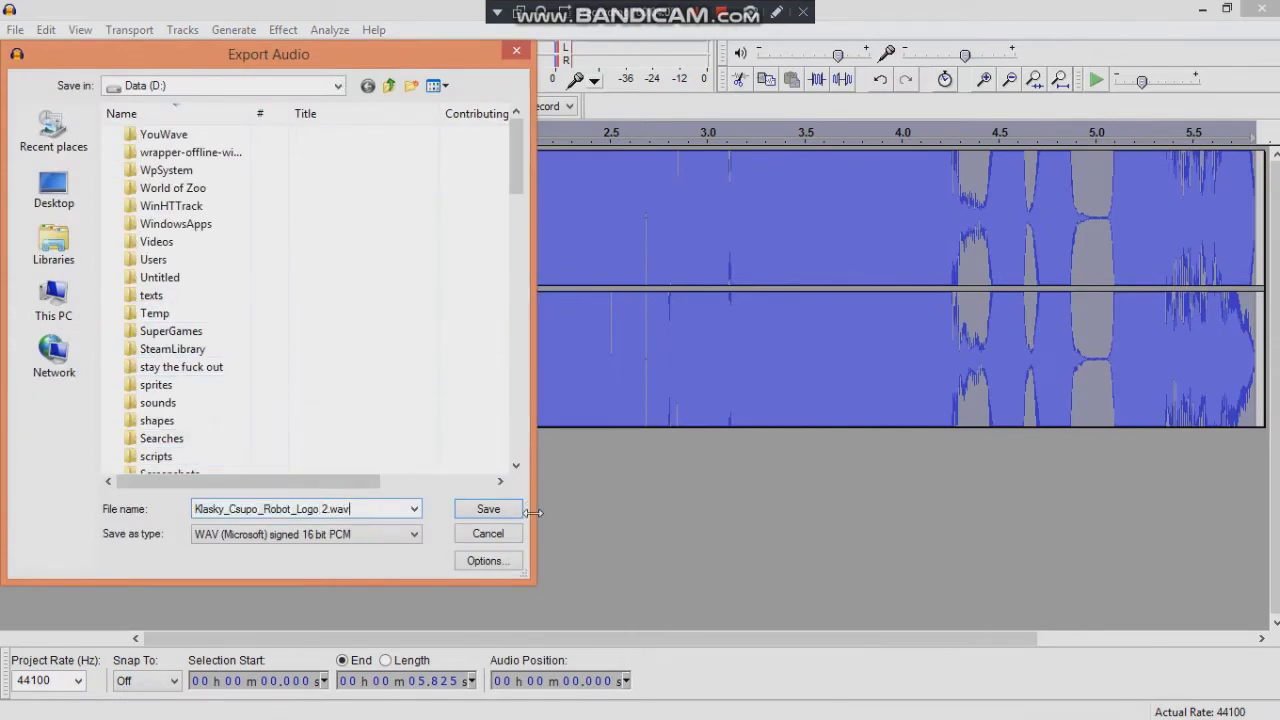
left_click(497, 512)
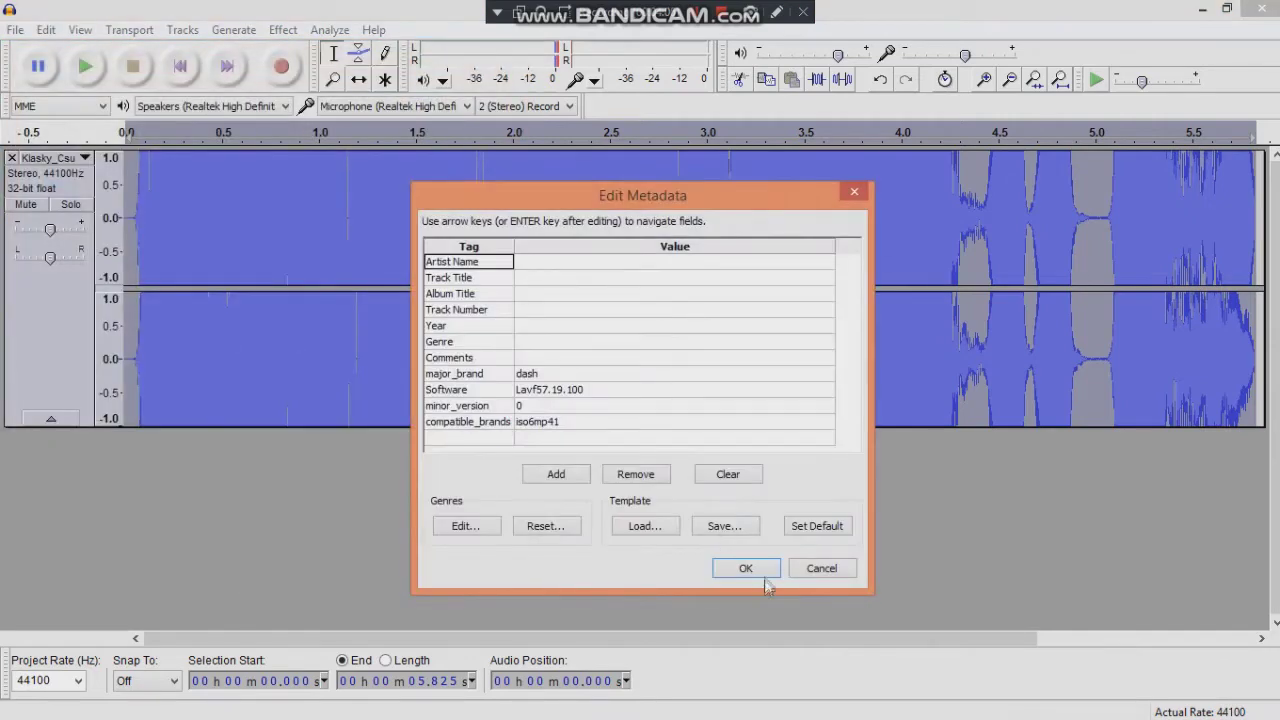
left_click(760, 569)
left_click(1255, 8)
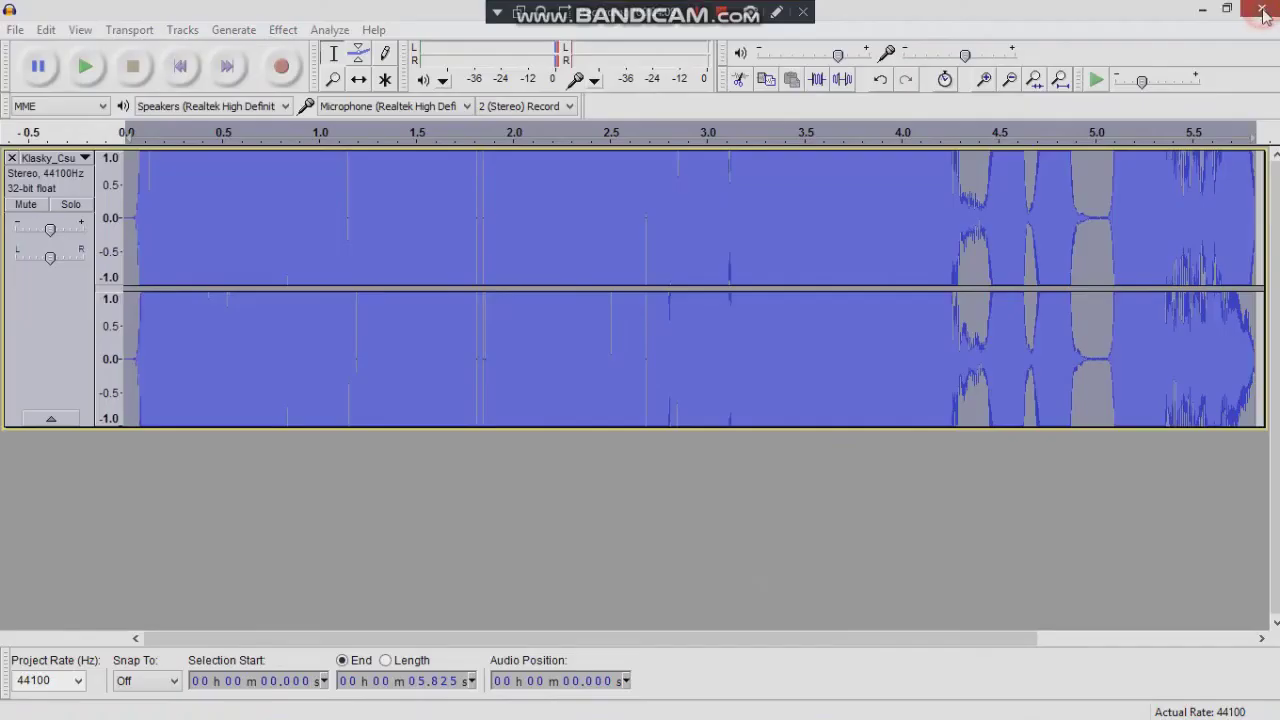
left_click(683, 436)
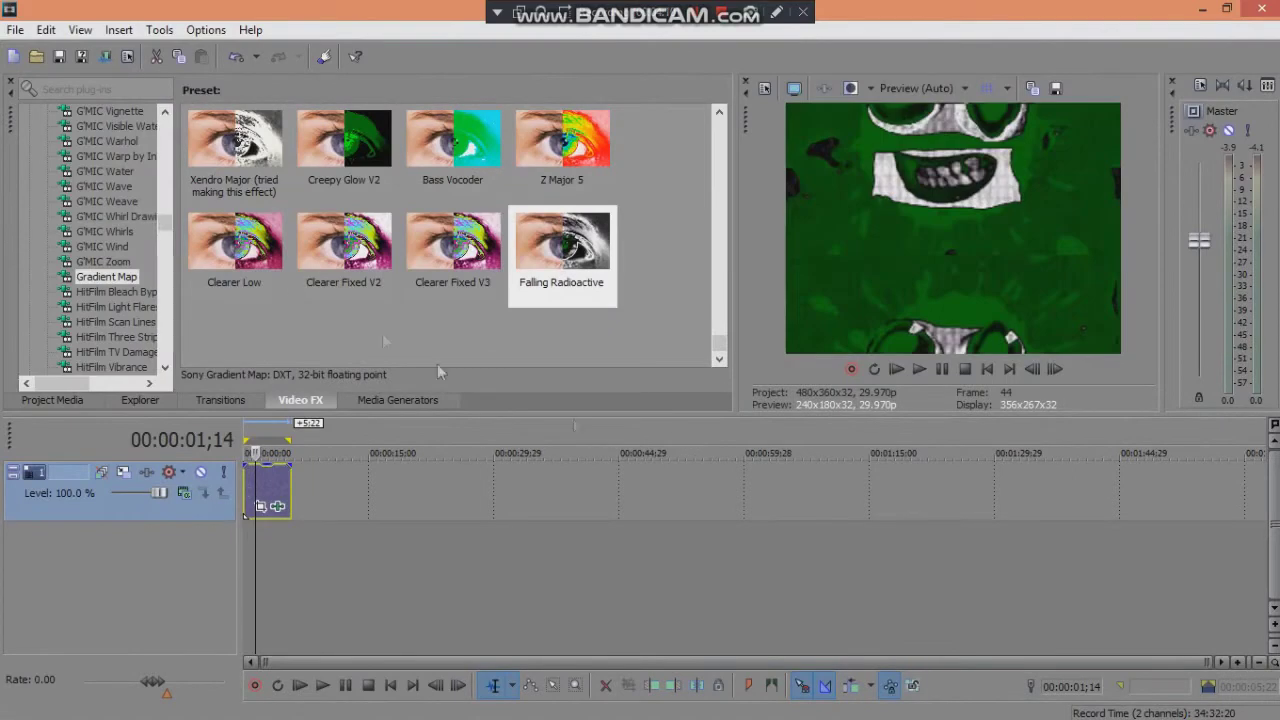
In Sony Vegas, insert the exported WAV from Data (D:) at the start of the timeline and play the video with it.
left_click(245, 497)
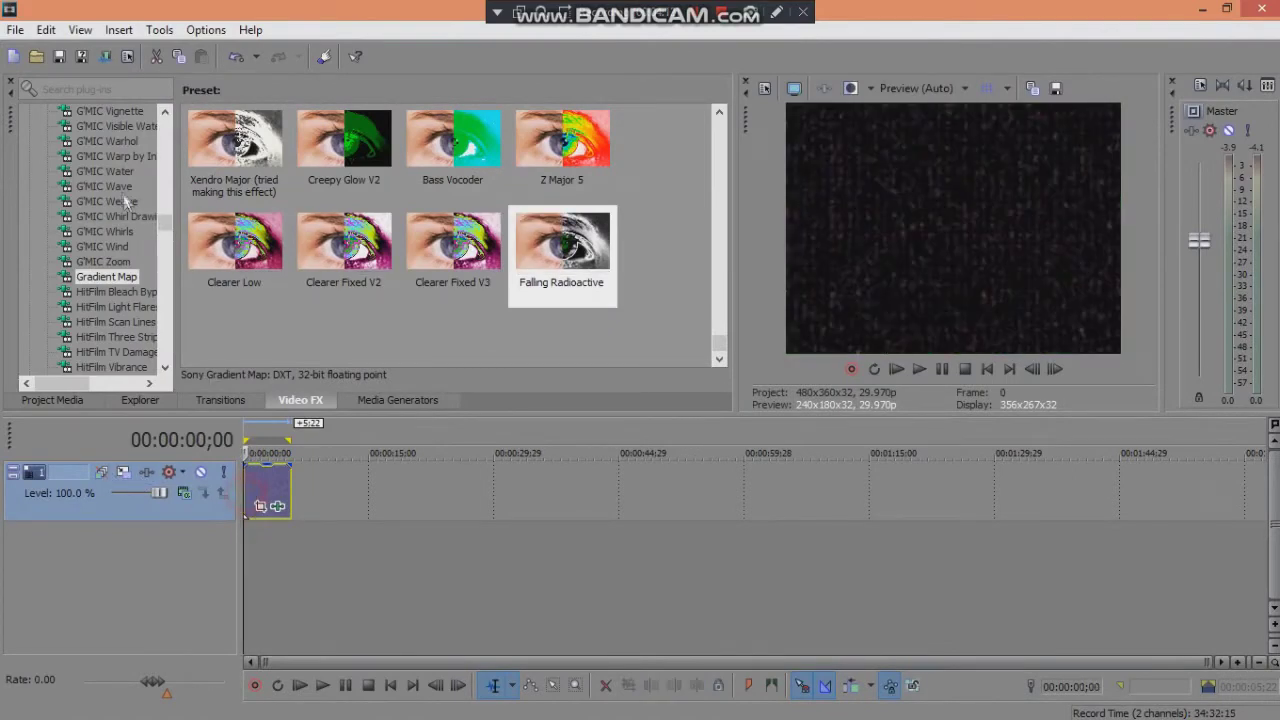
left_click(38, 60)
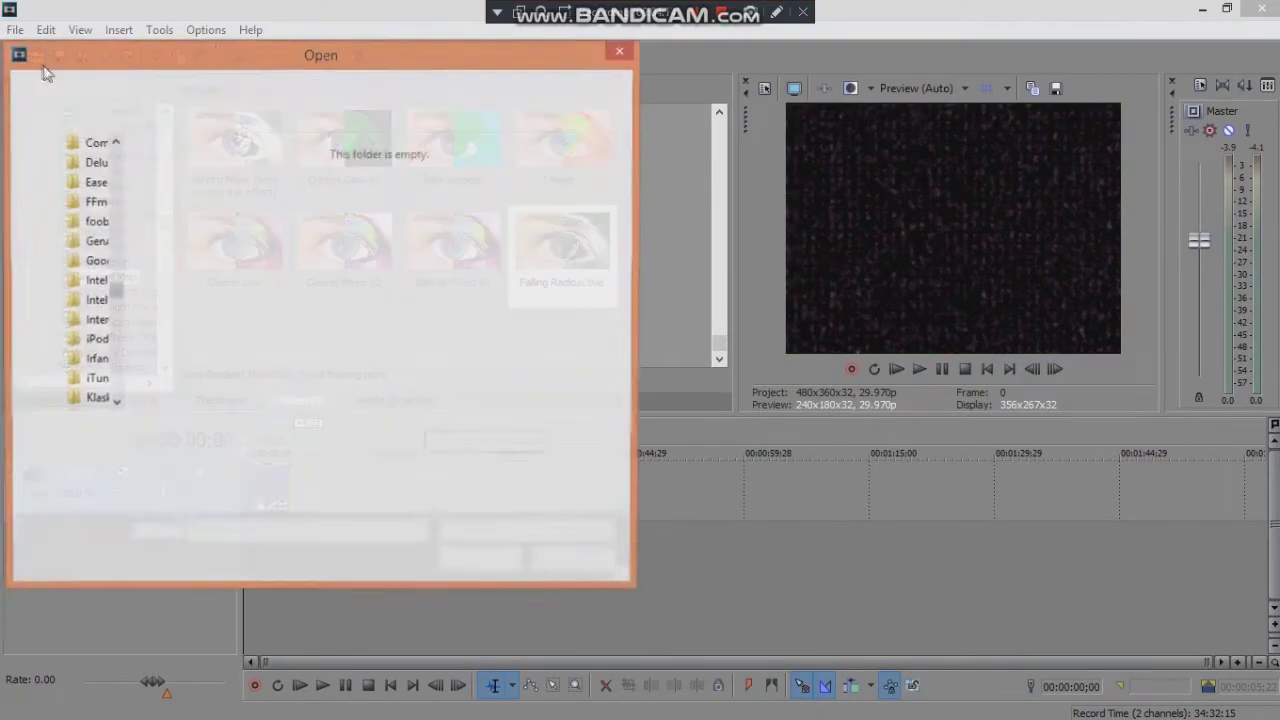
left_click(116, 294)
left_click_drag(116, 294, 114, 364)
left_click(88, 222)
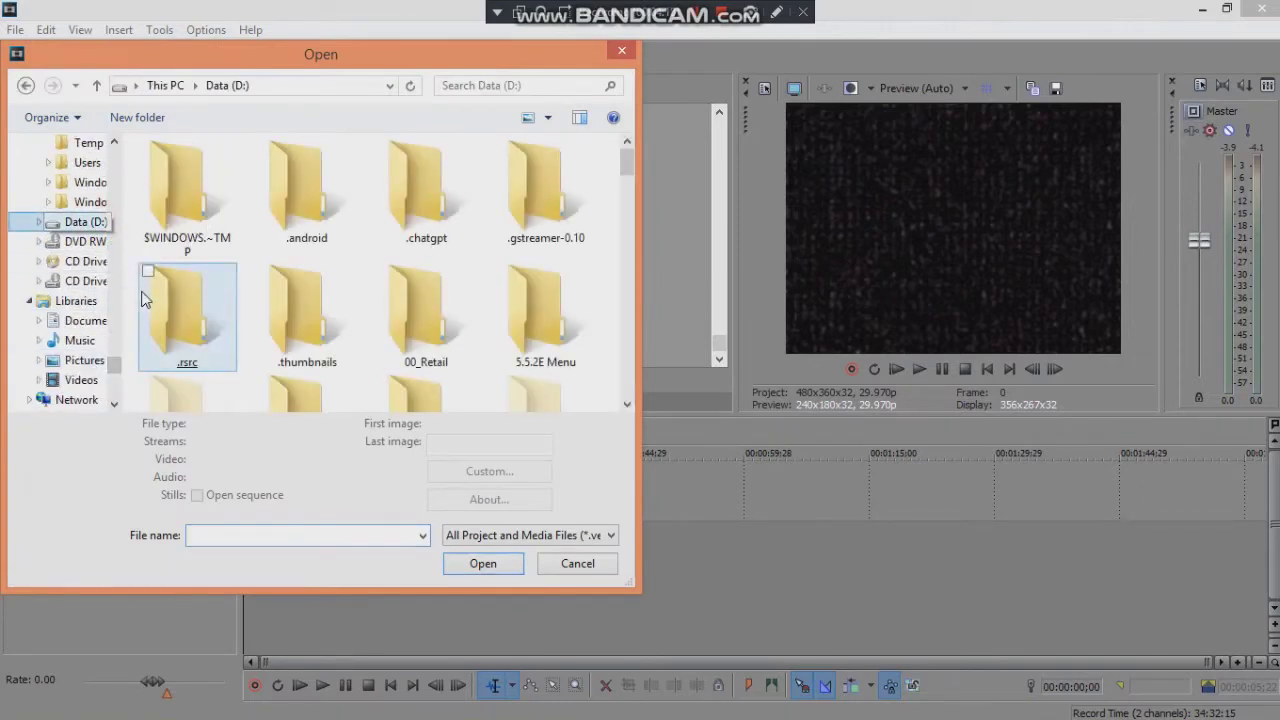
scroll(140, 300, "down", 2)
scroll(145, 292, "down", 15)
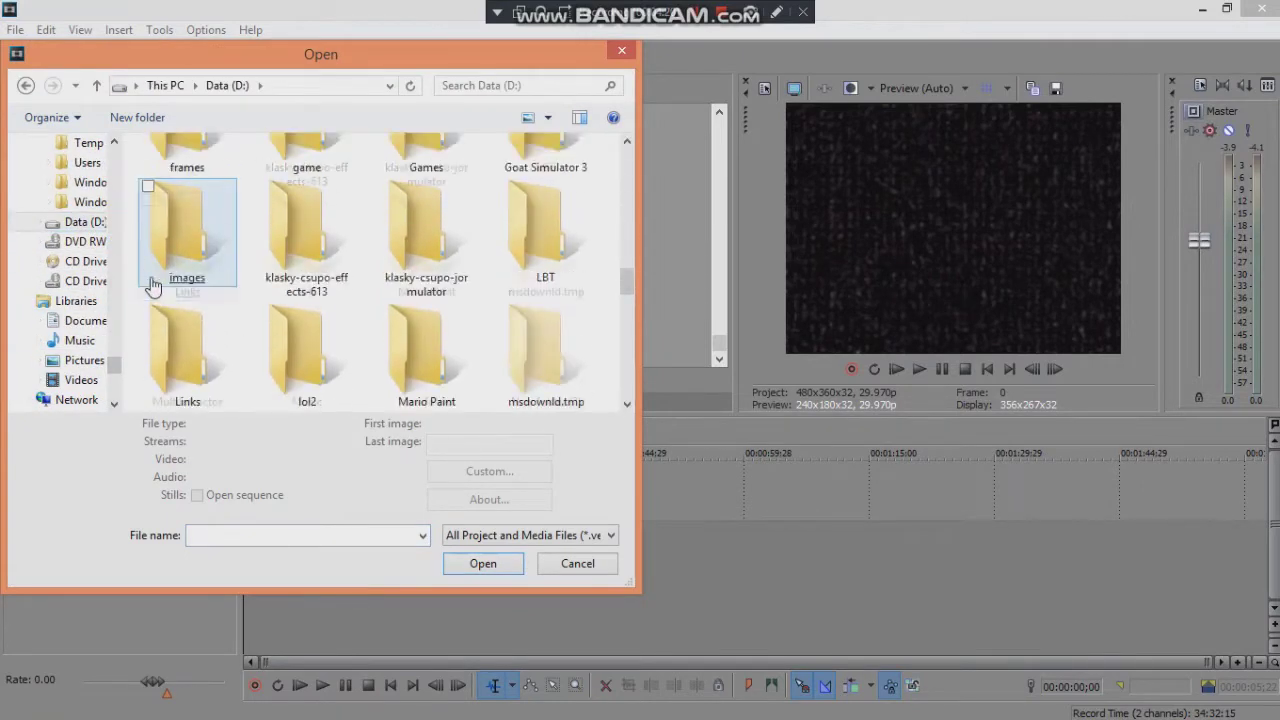
double_click(426, 340)
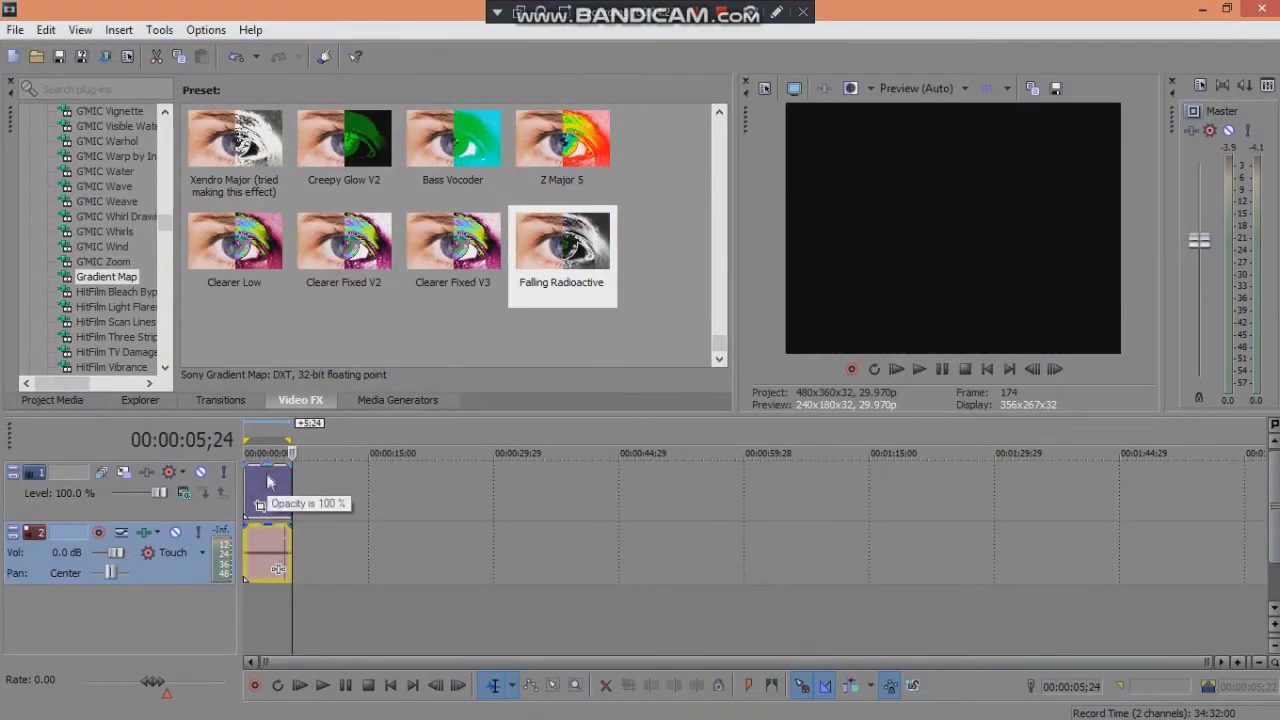
double_click(270, 490)
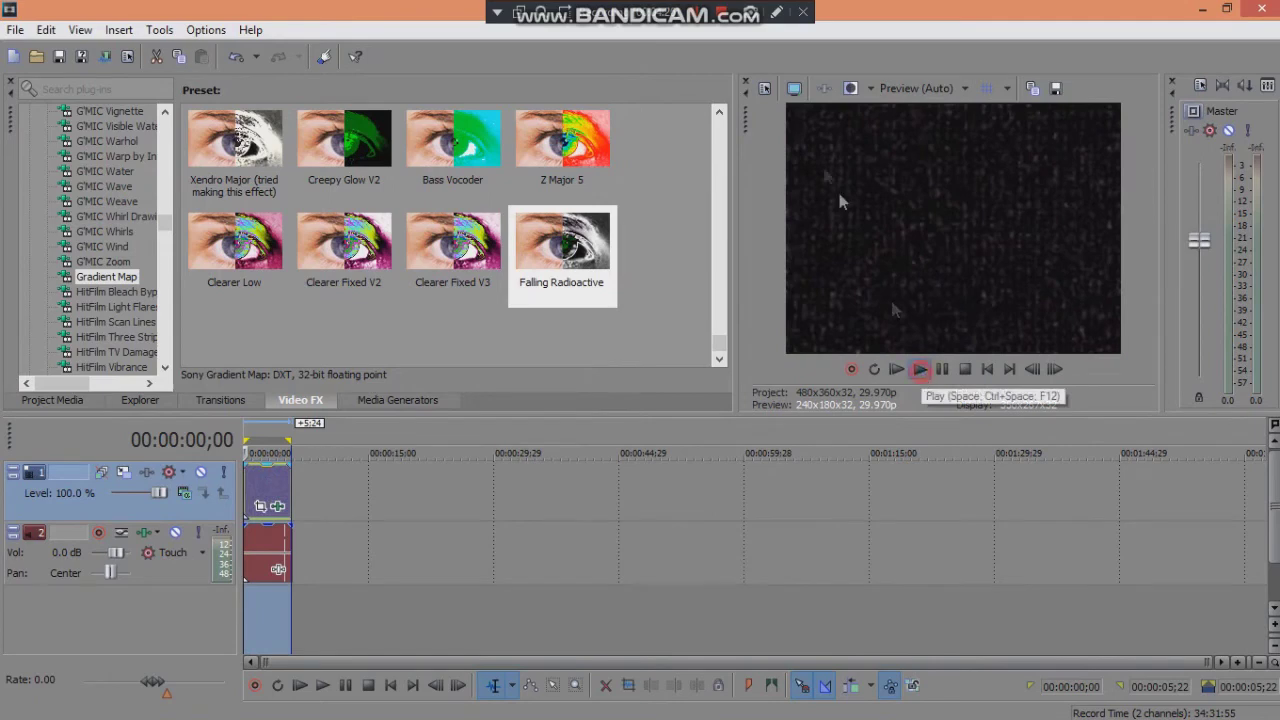
left_click(920, 369)
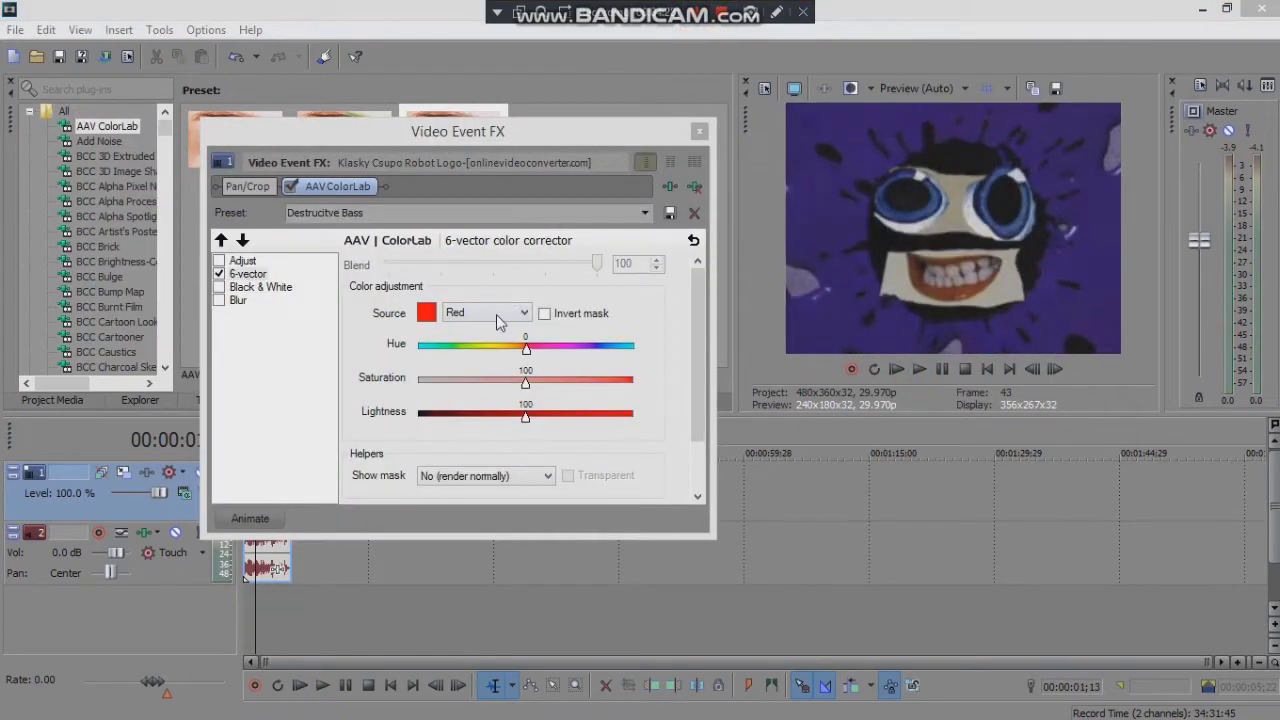
Review the AAV ColorLab 6-vector settings of the Destrucitve Bass preset for green, blue, cyan, magenta and yellow.
left_click(498, 318)
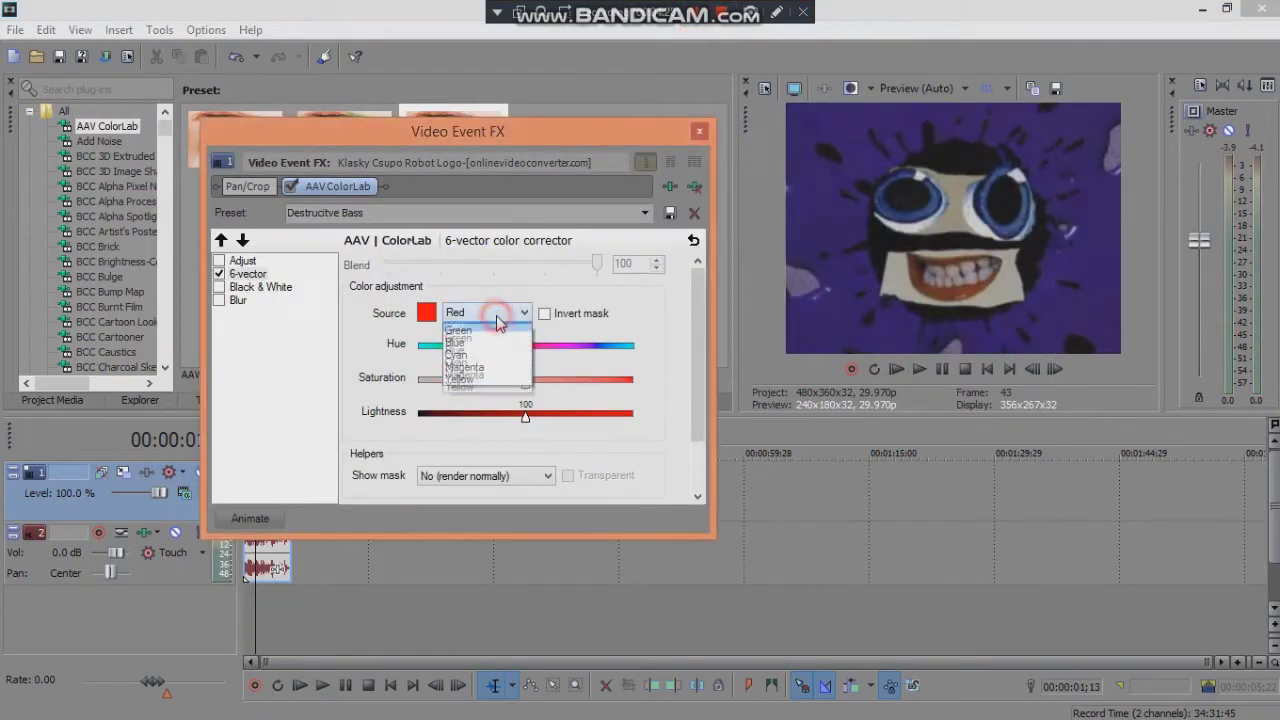
left_click(486, 343)
left_click(490, 312)
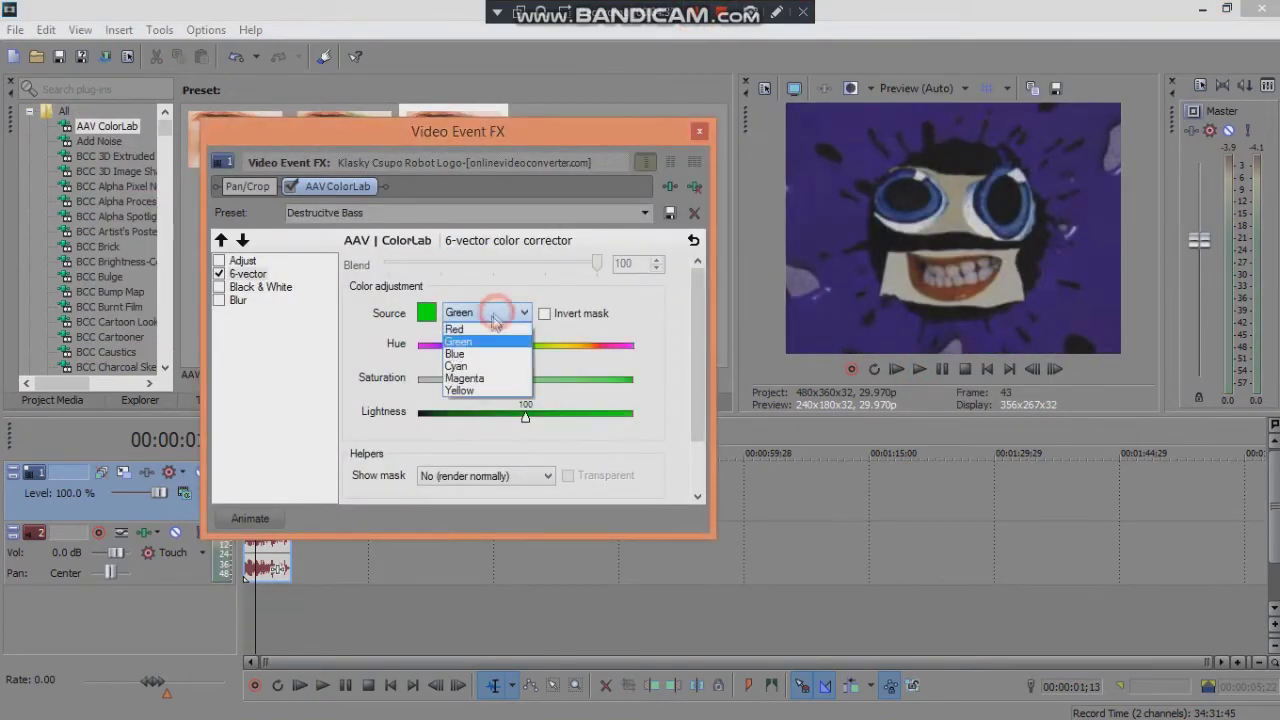
left_click(468, 353)
left_click(481, 322)
left_click(468, 366)
left_click(490, 313)
left_click(464, 378)
left_click(490, 311)
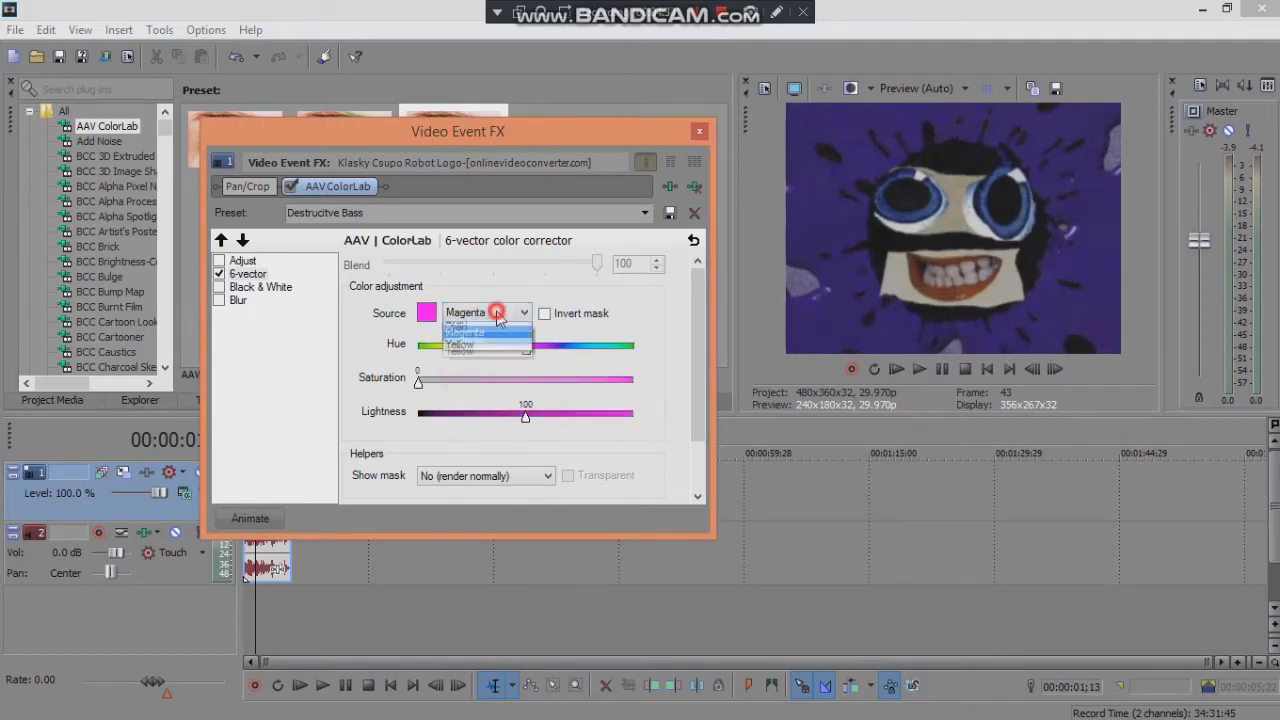
left_click(463, 391)
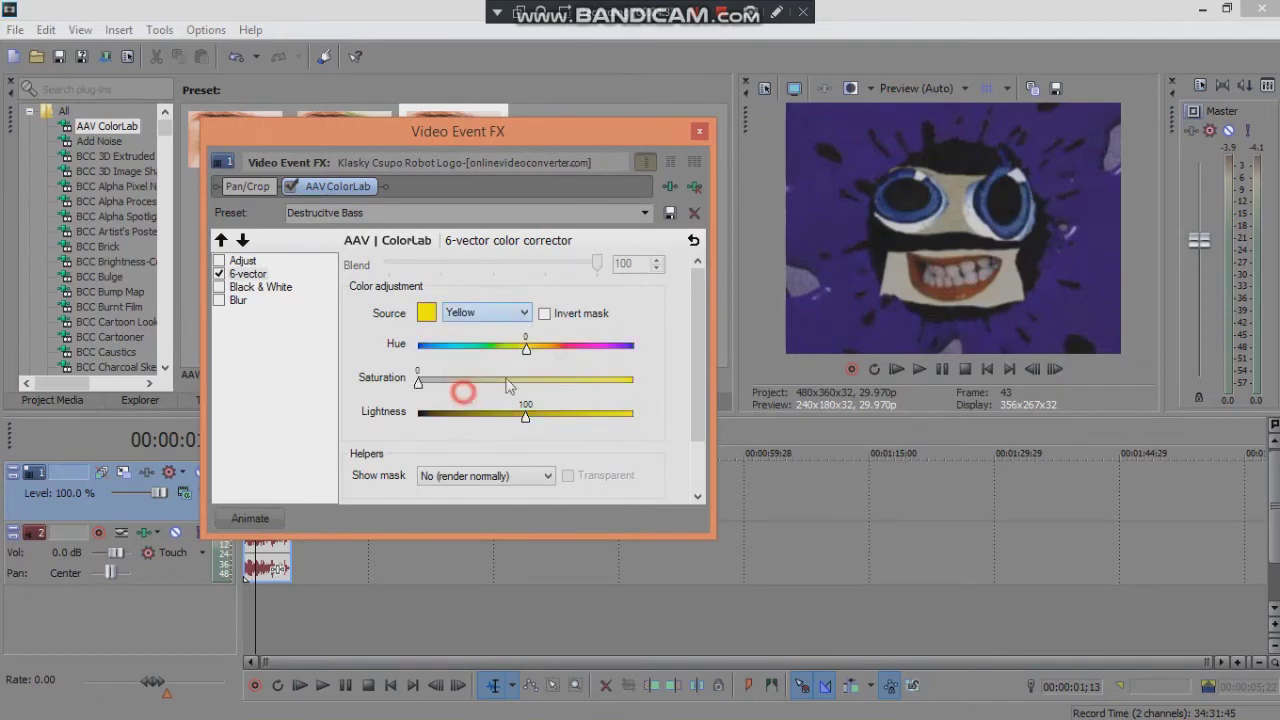
left_click(699, 133)
Add four ExpressFX Equalization plug-ins to the logo's audio event.
left_click(279, 578)
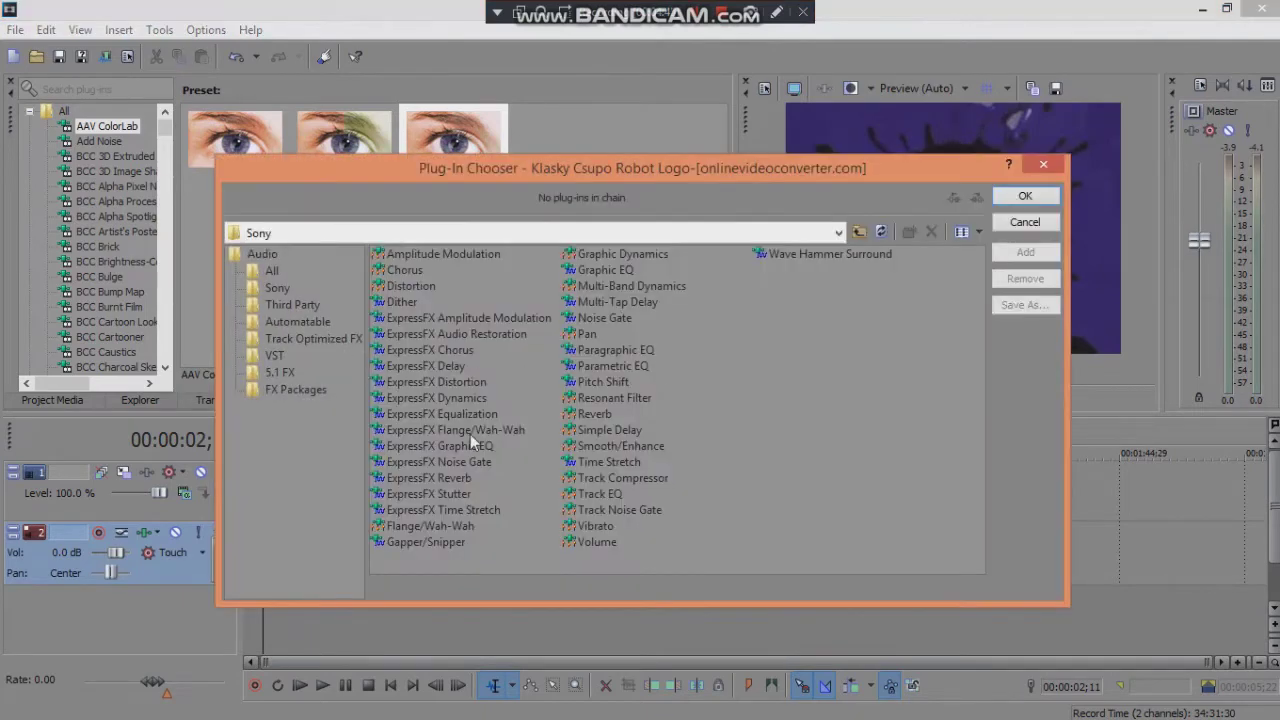
left_click(468, 417)
double_click(1006, 258)
double_click(1006, 258)
left_click(1025, 196)
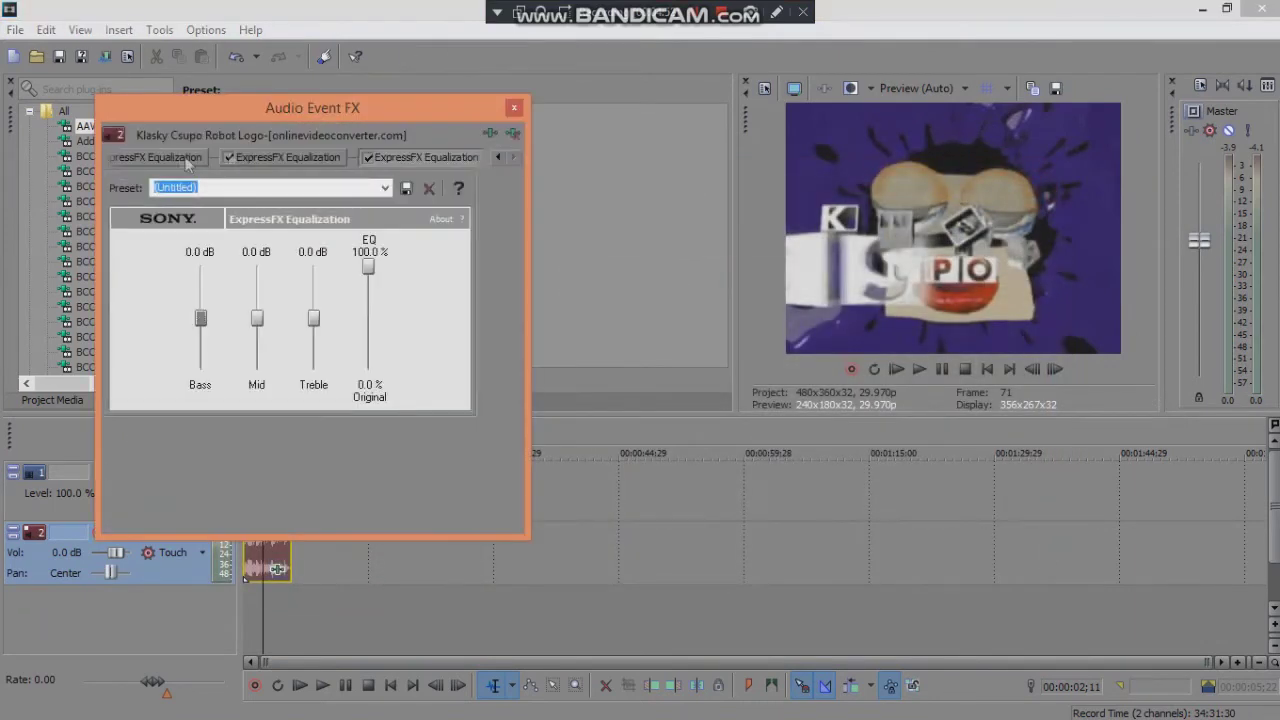
Raise the Bass to maximum in each ExpressFX Equalization of the audio event's chain, and play the logo from the start.
left_click(497, 158)
left_click(175, 158)
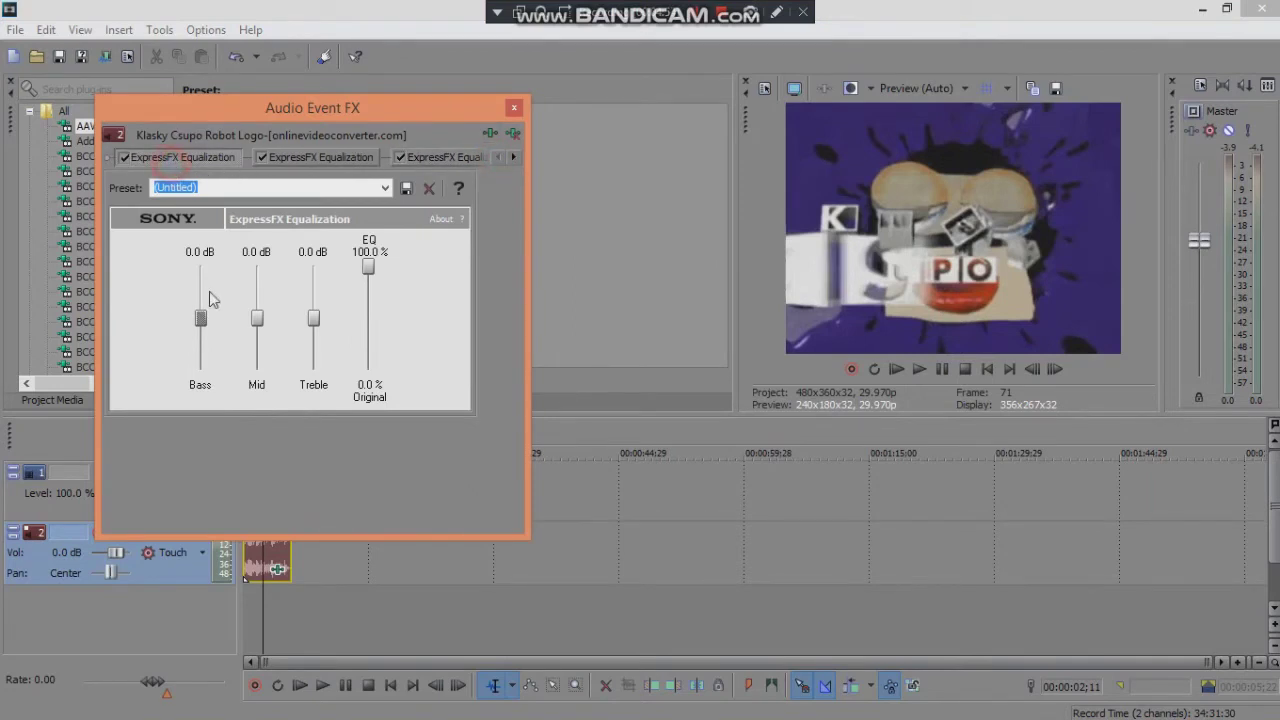
left_click(202, 318)
left_click(318, 158)
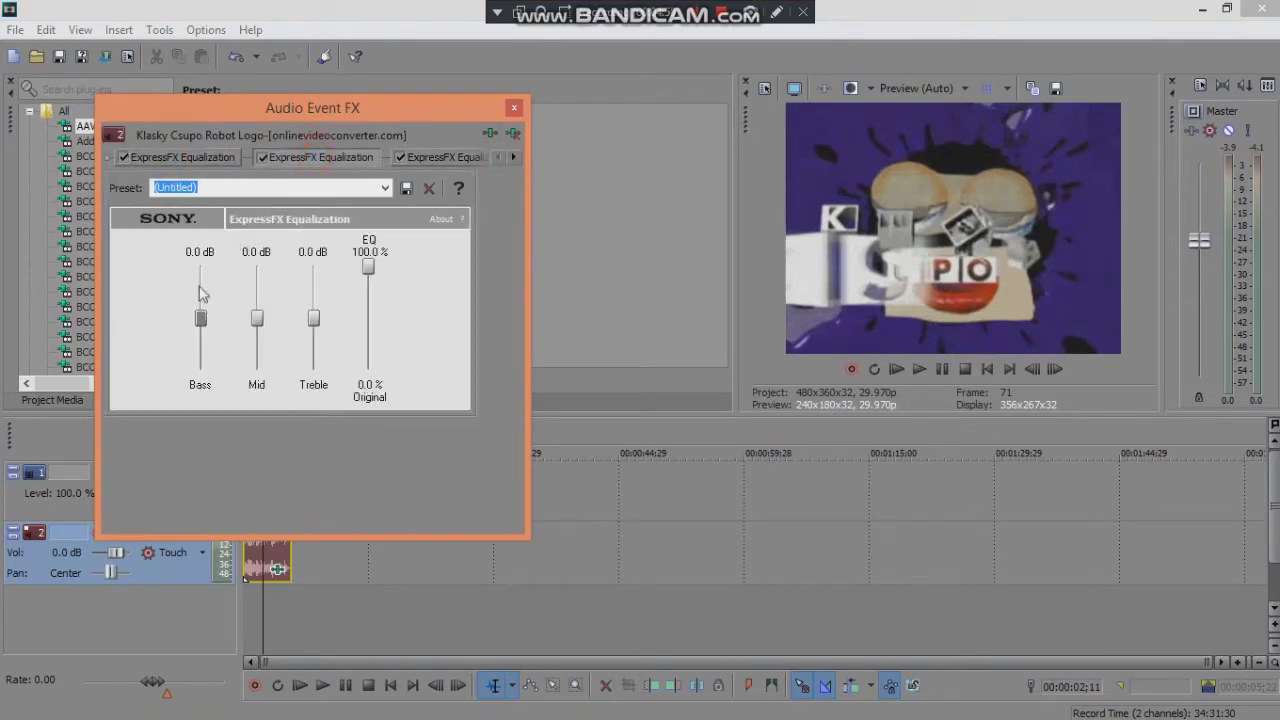
key("Right")
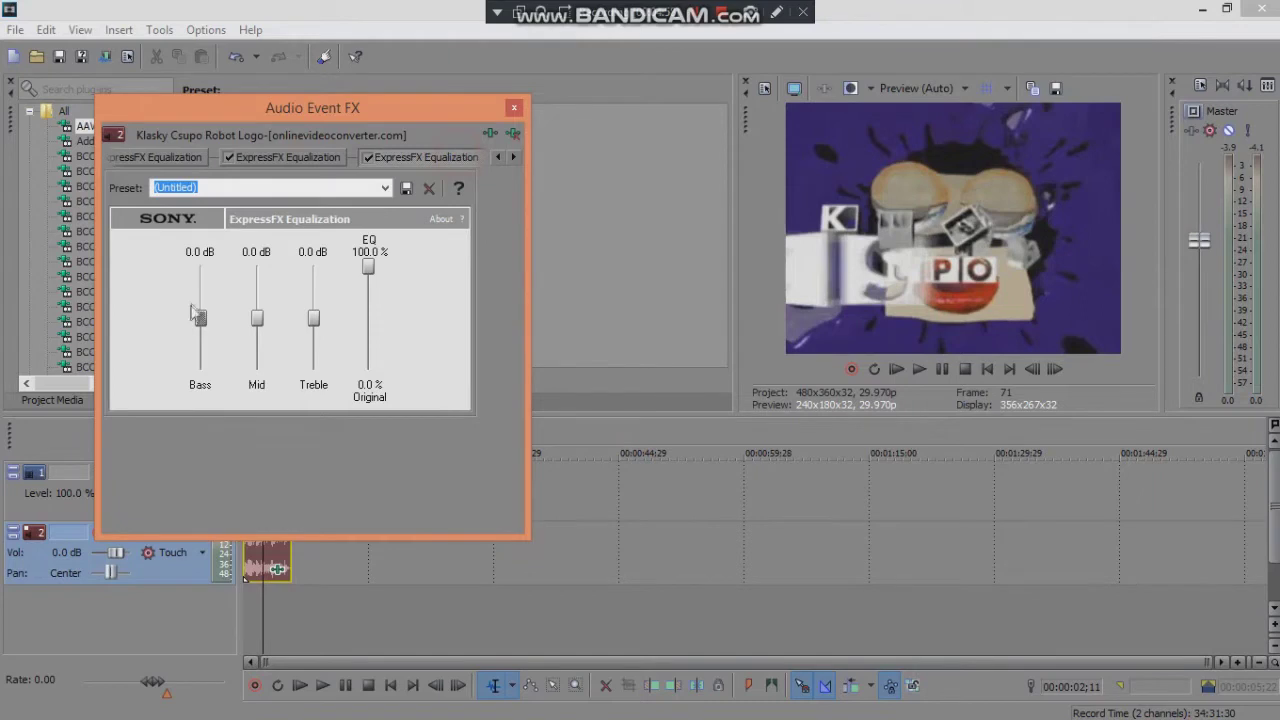
left_click_drag(205, 290, 492, 188)
left_click(425, 158)
left_click(200, 317)
left_click_drag(224, 262, 537, 207)
left_click(405, 157)
left_click(200, 317)
left_click_drag(199, 326, 200, 262)
left_click(515, 106)
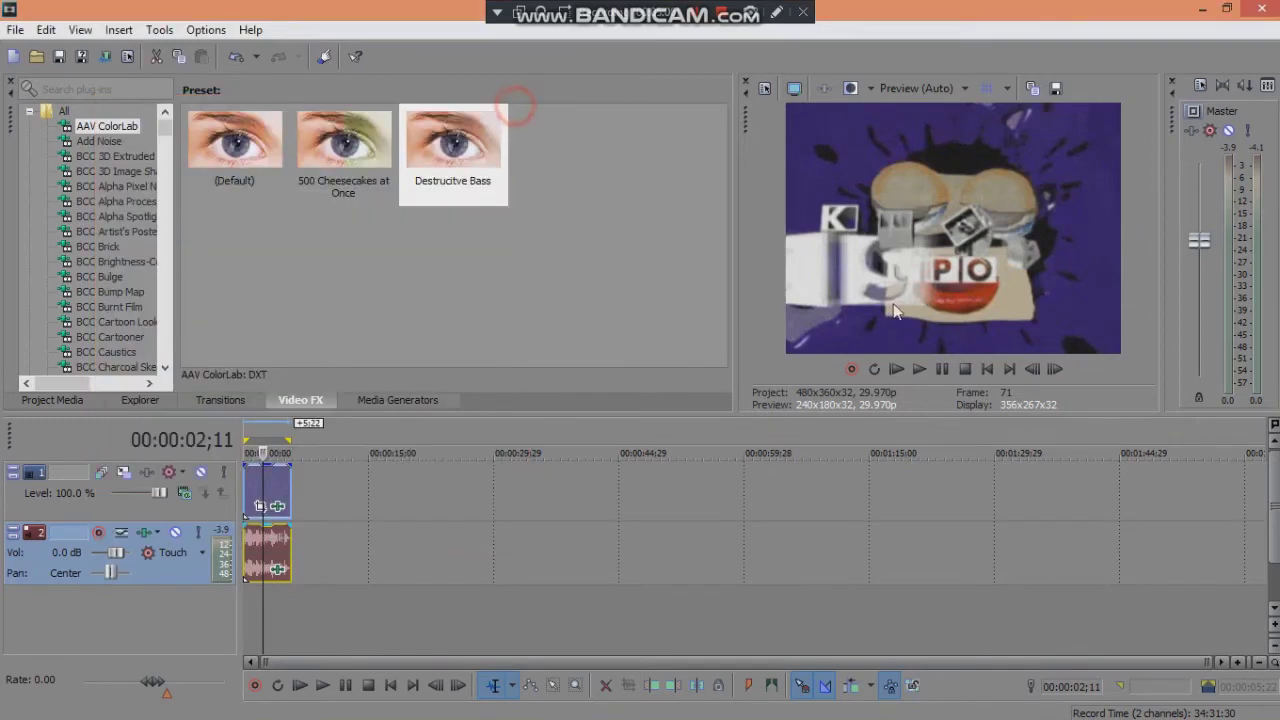
left_click(988, 369)
left_click(919, 369)
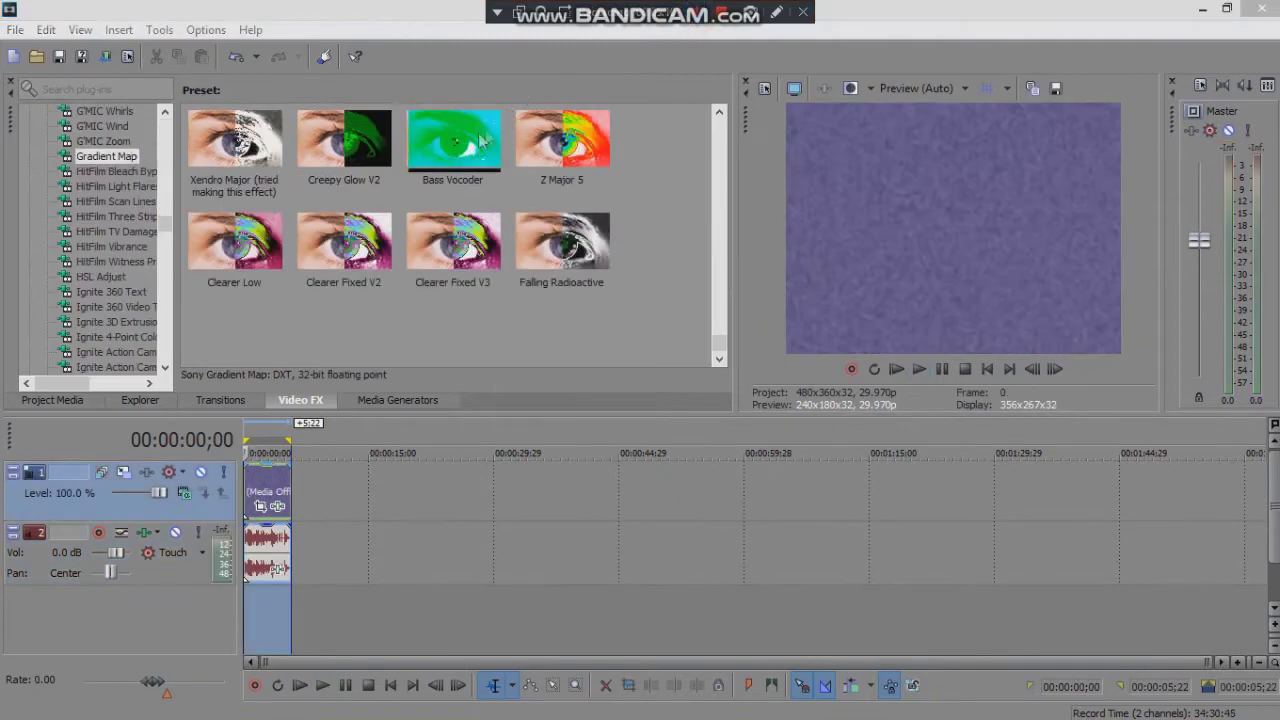
Apply the Bass Vocoder preset of Gradient Map to the logo's video event.
left_click_drag(453, 150, 275, 475)
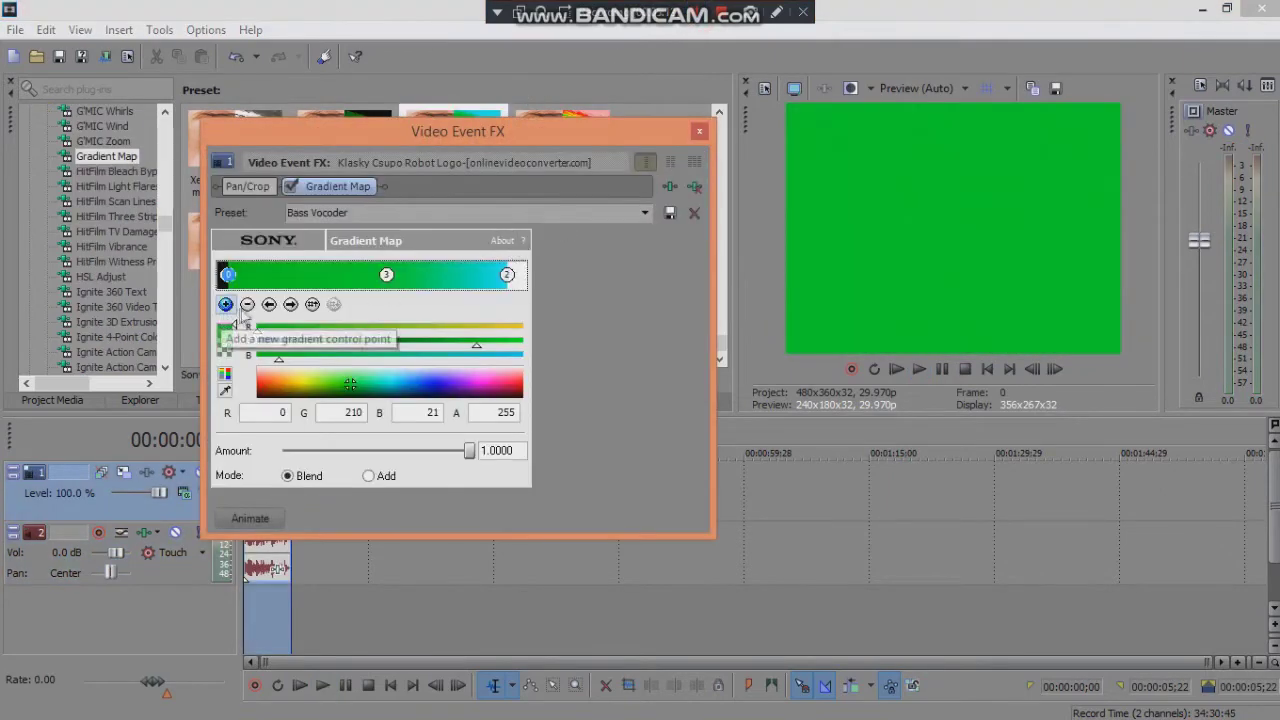
Examine the colour values of each gradient control point in the Bass Vocoder Gradient Map.
left_click(290, 304)
left_click(290, 304)
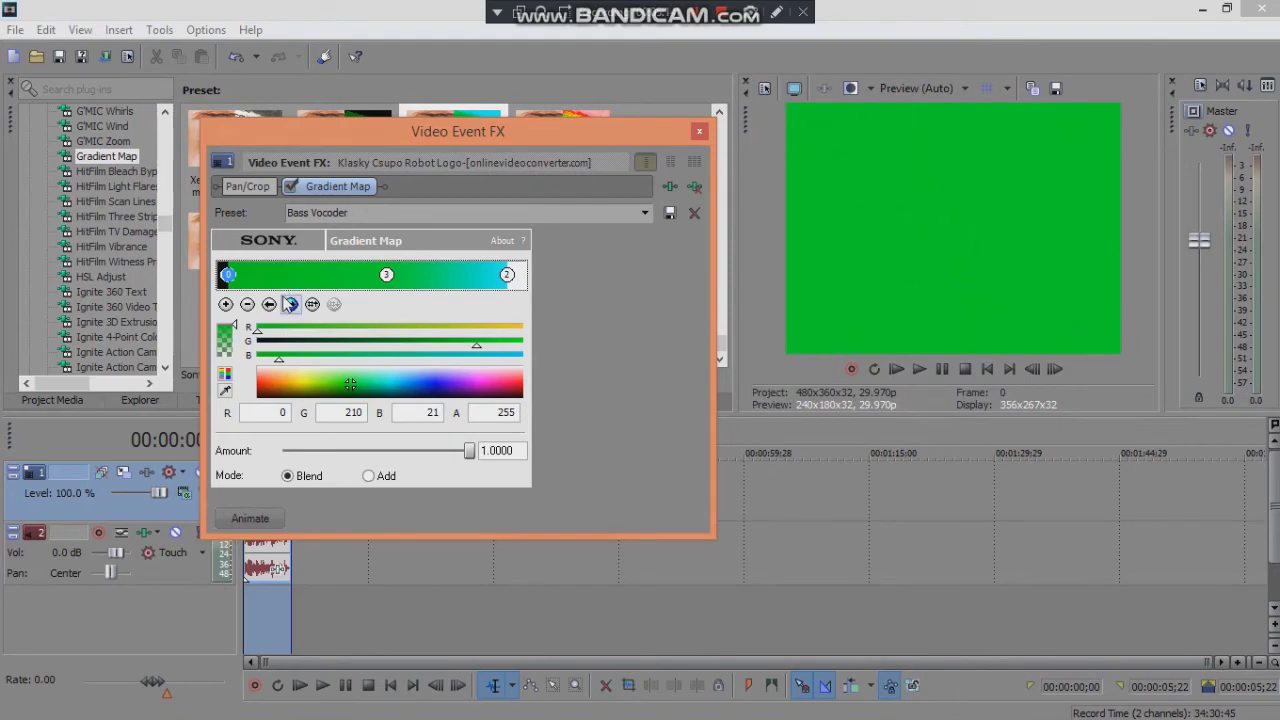
left_click(290, 304)
left_click(290, 304)
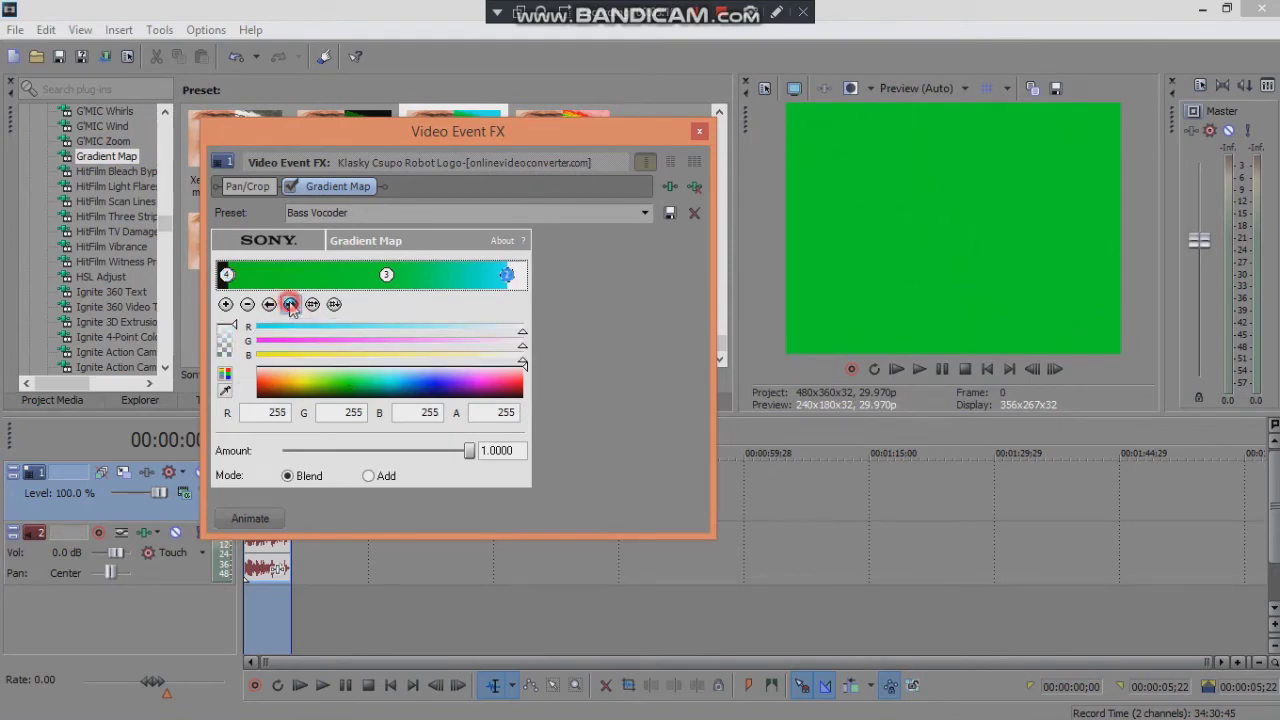
left_click(290, 304)
left_click(290, 304)
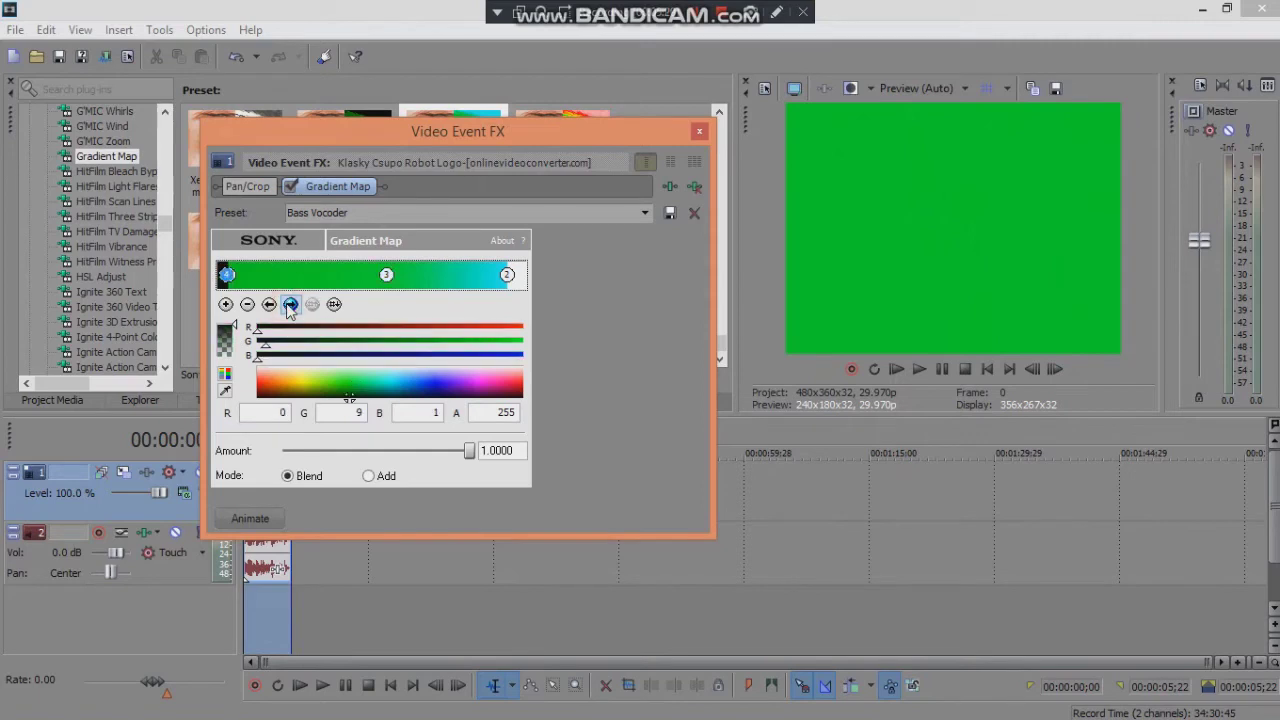
left_click(290, 304)
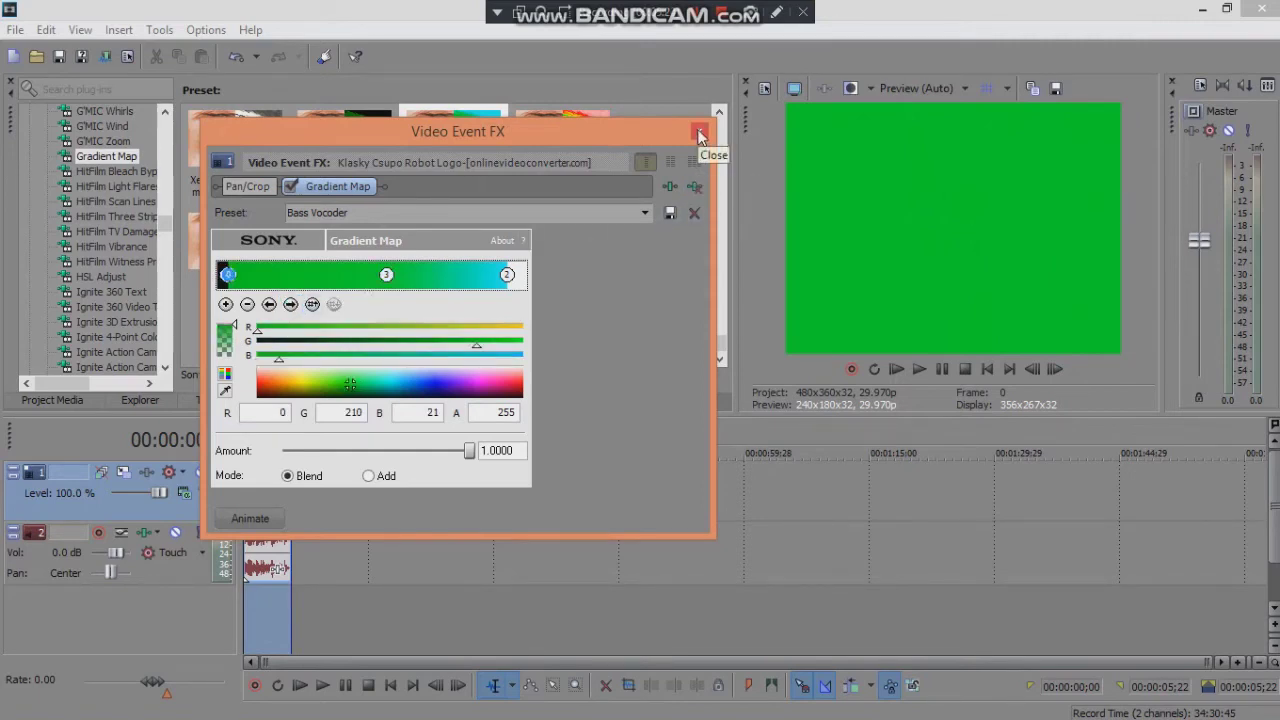
left_click(290, 304)
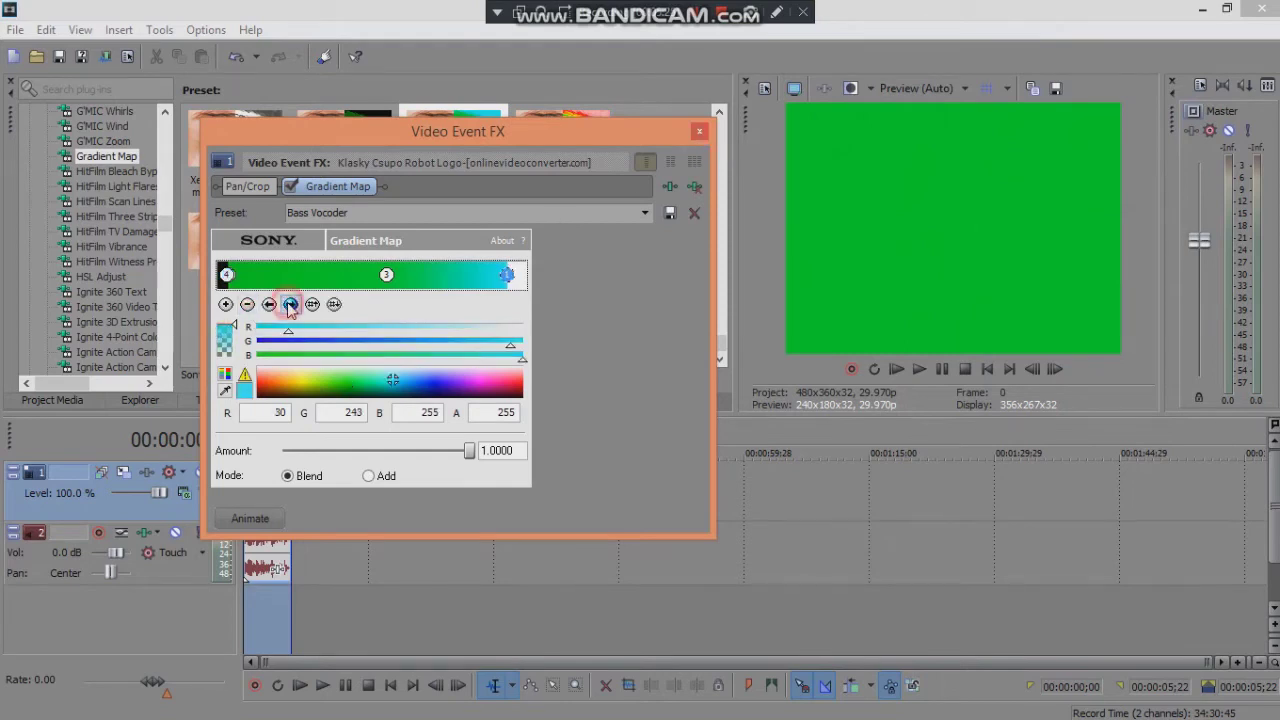
left_click(290, 304)
left_click(272, 305)
left_click(272, 305)
left_click(272, 305)
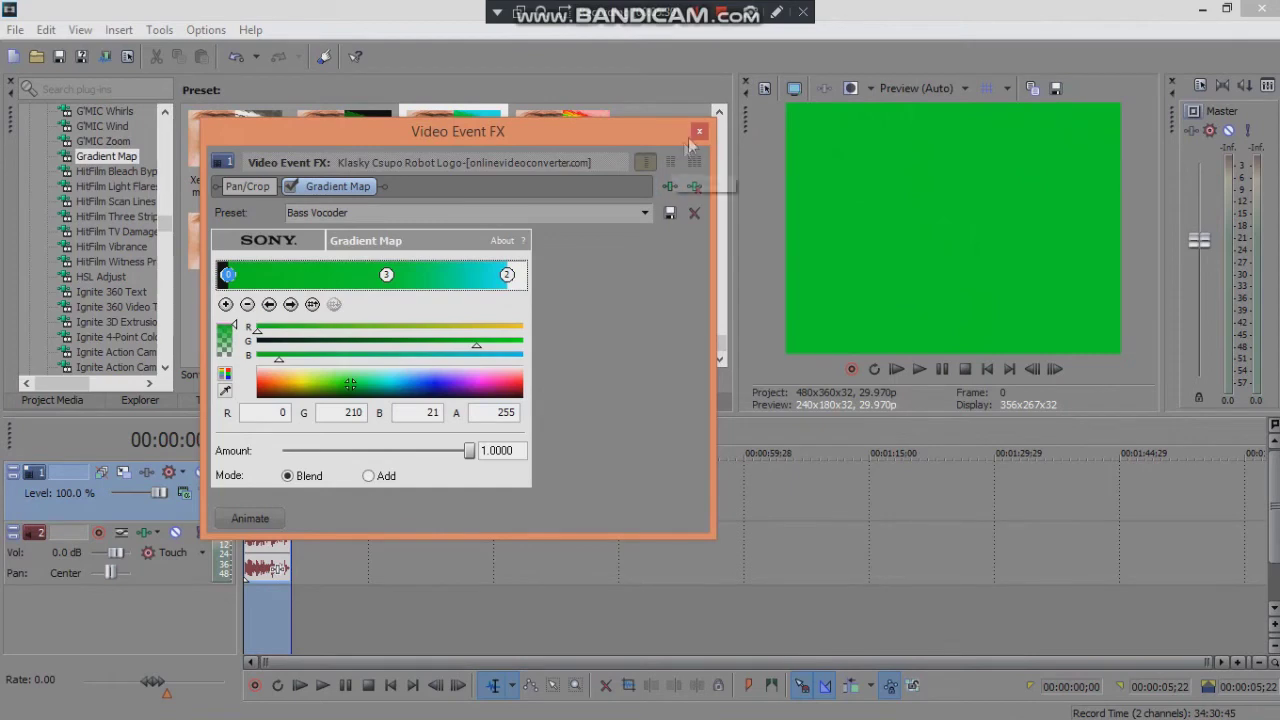
left_click(699, 131)
Add six ExpressFX Equalization plug-ins to the logo's audio event.
left_click(268, 567)
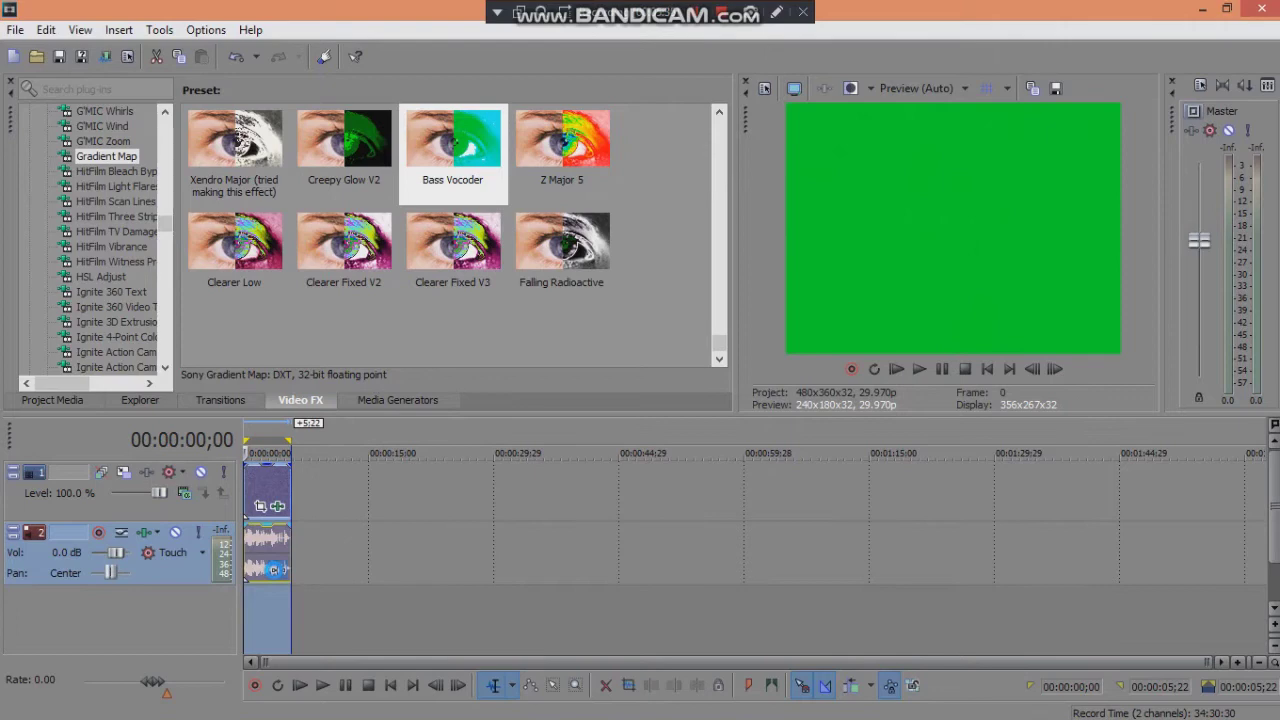
left_click(274, 569)
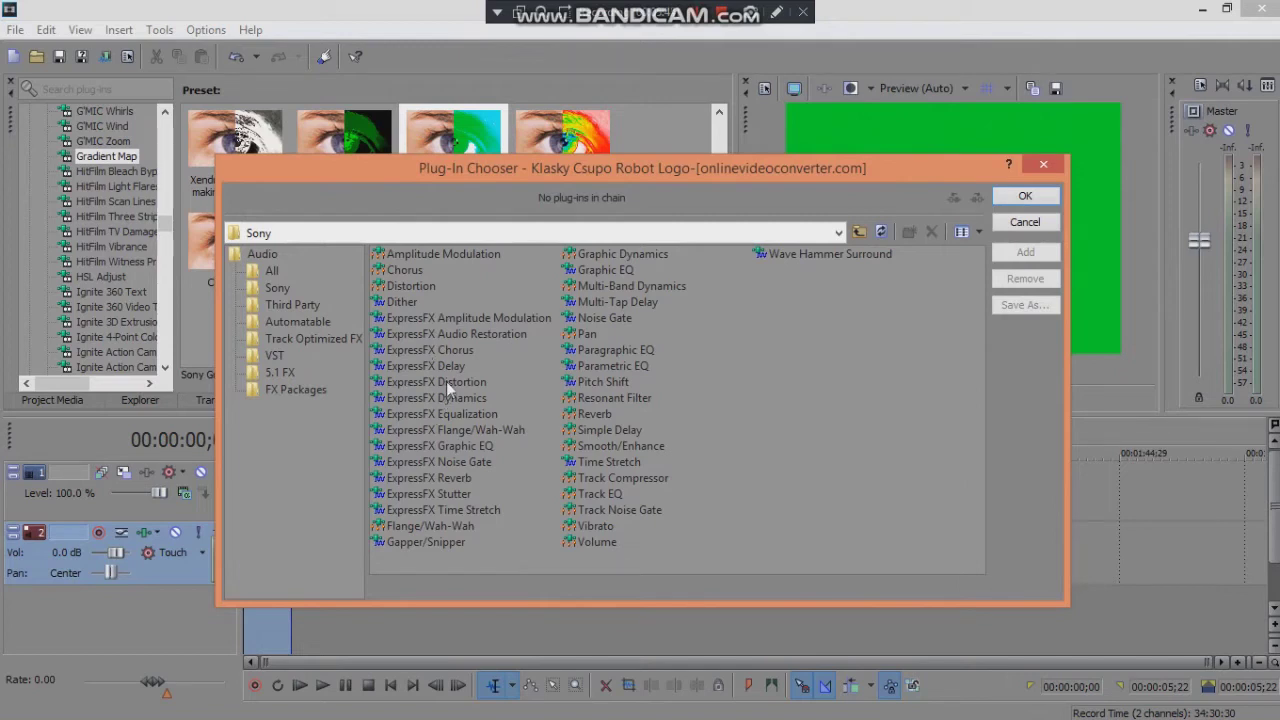
left_click(444, 414)
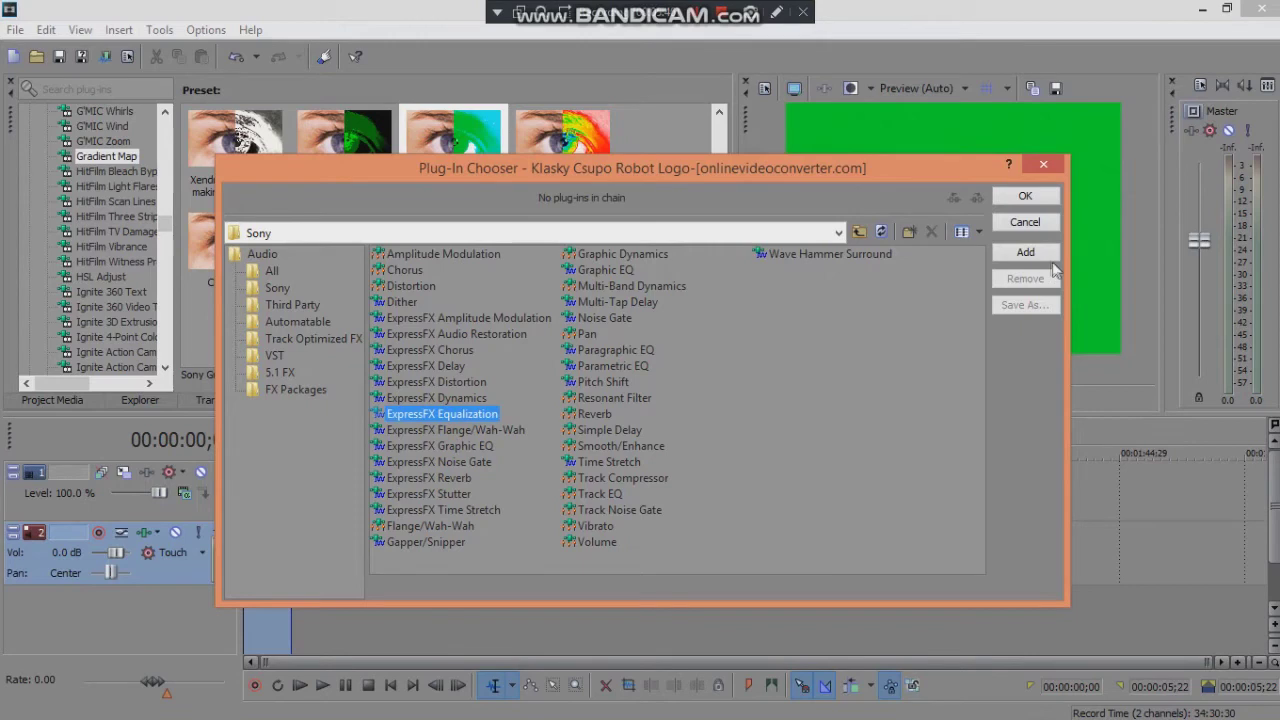
left_click(1040, 256)
left_click(1040, 256)
left_click(1040, 256)
left_click(1040, 256)
left_click(1040, 256)
left_click(1039, 255)
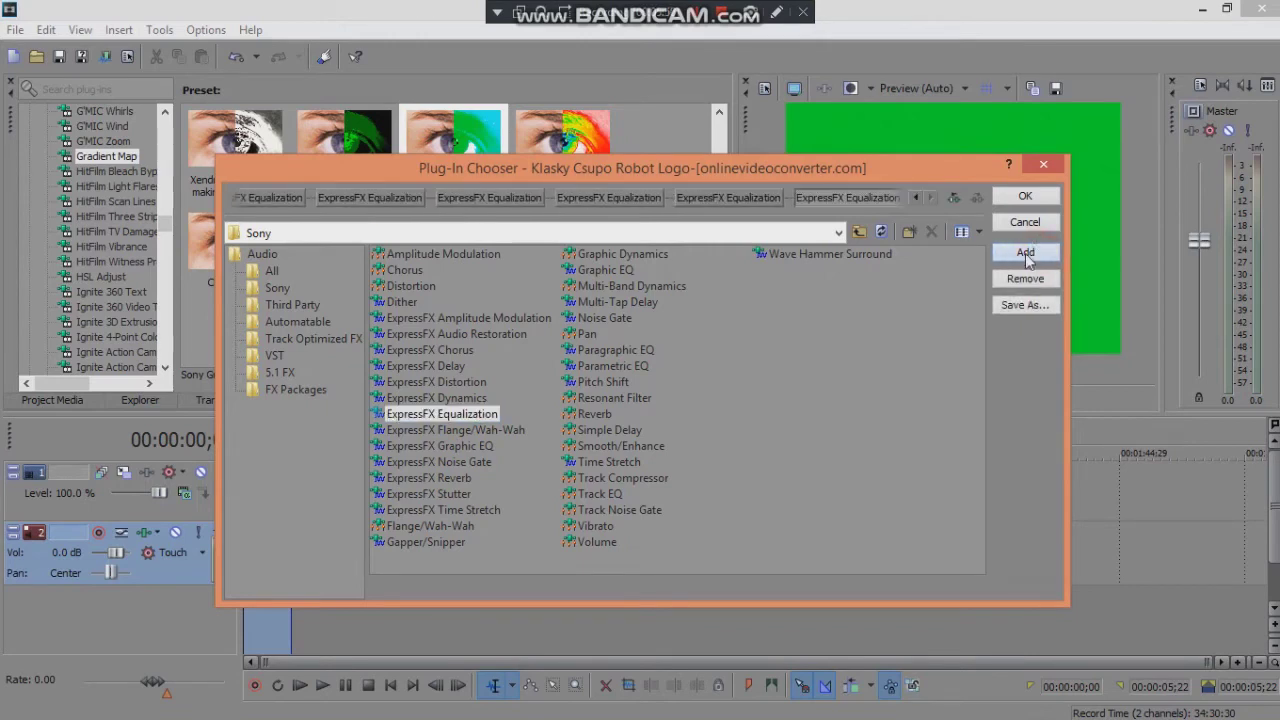
left_click(1020, 196)
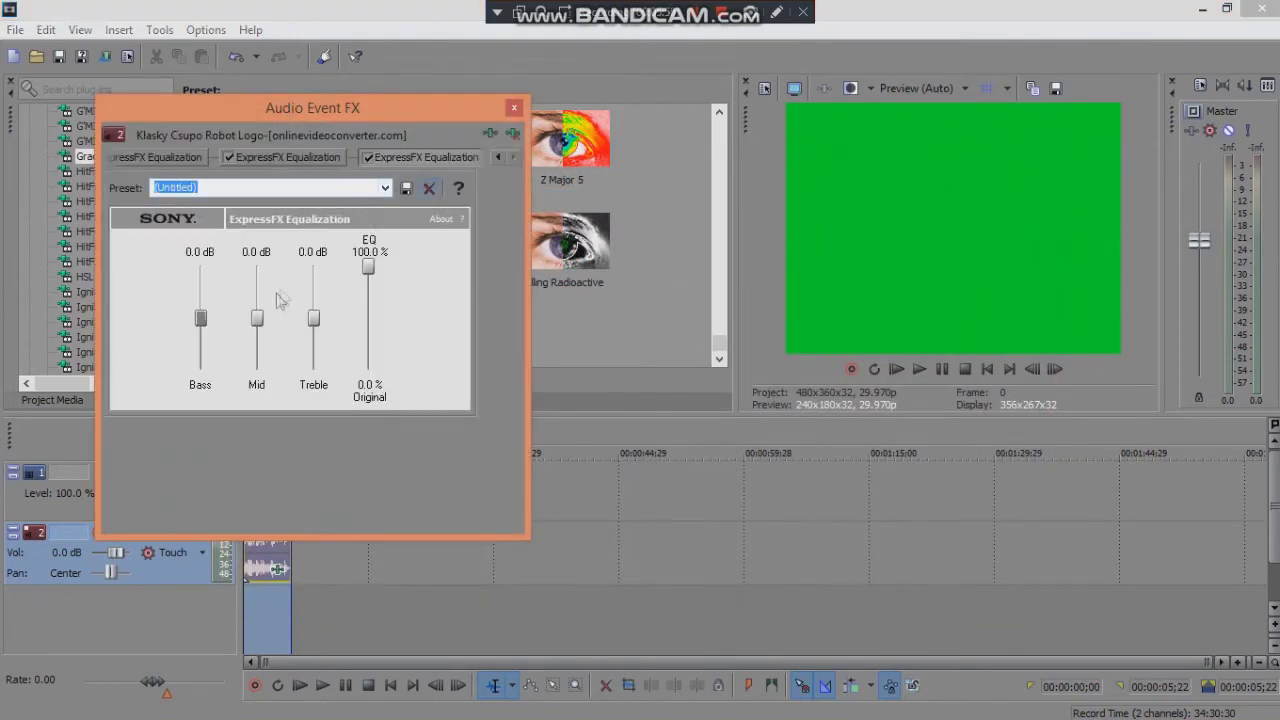
Set Bass to 25 dB and Mid and Treble to -25 dB in the last ExpressFX Equalization, and save the settings as preset Bass.
left_click_drag(256, 319, 256, 370)
left_click_drag(313, 319, 313, 370)
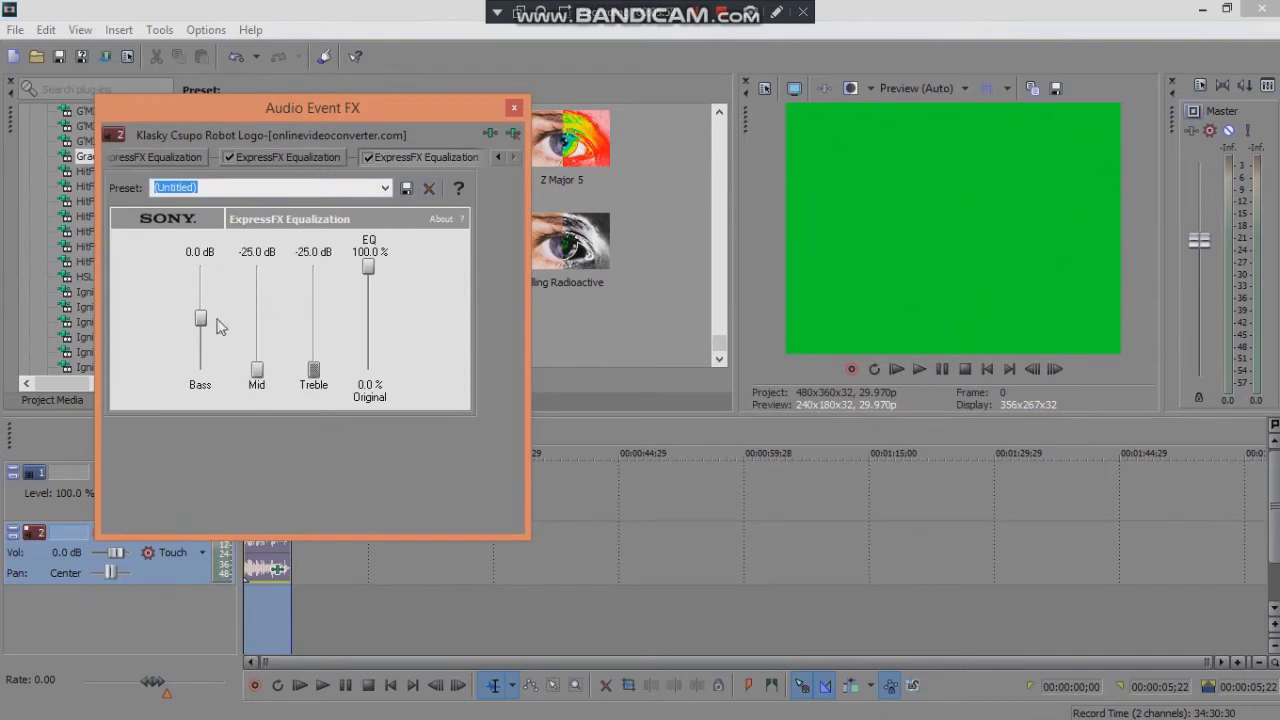
left_click_drag(211, 286, 201, 262)
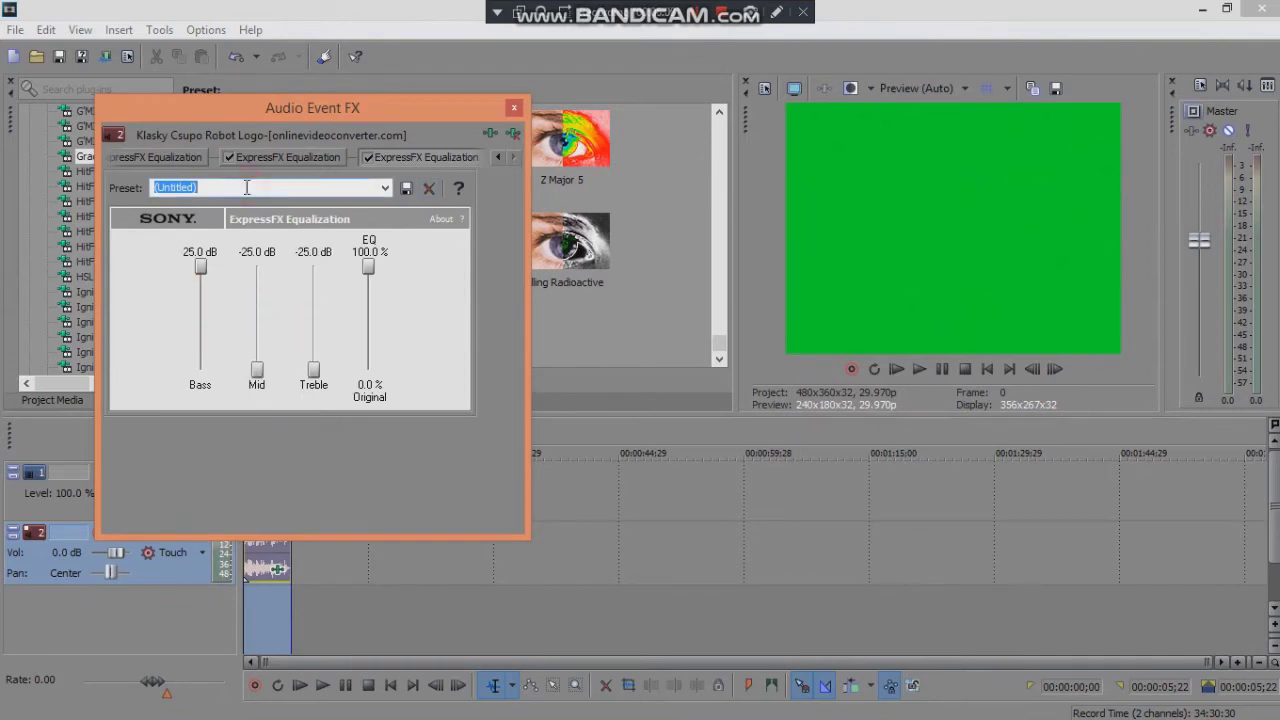
left_click(406, 189)
Apply the Bass preset to each of the other five ExpressFX Equalization plug-ins in the audio event's chain.
left_click(384, 188)
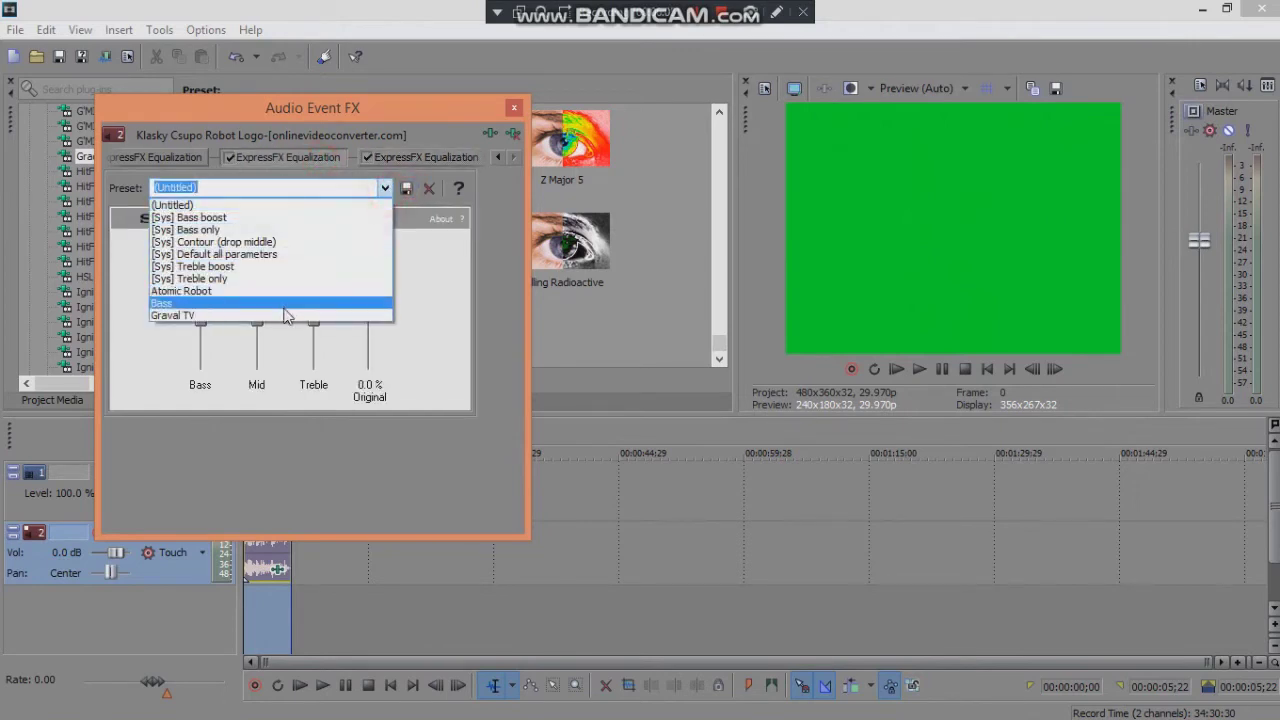
left_click(284, 305)
left_click(168, 158)
left_click(384, 188)
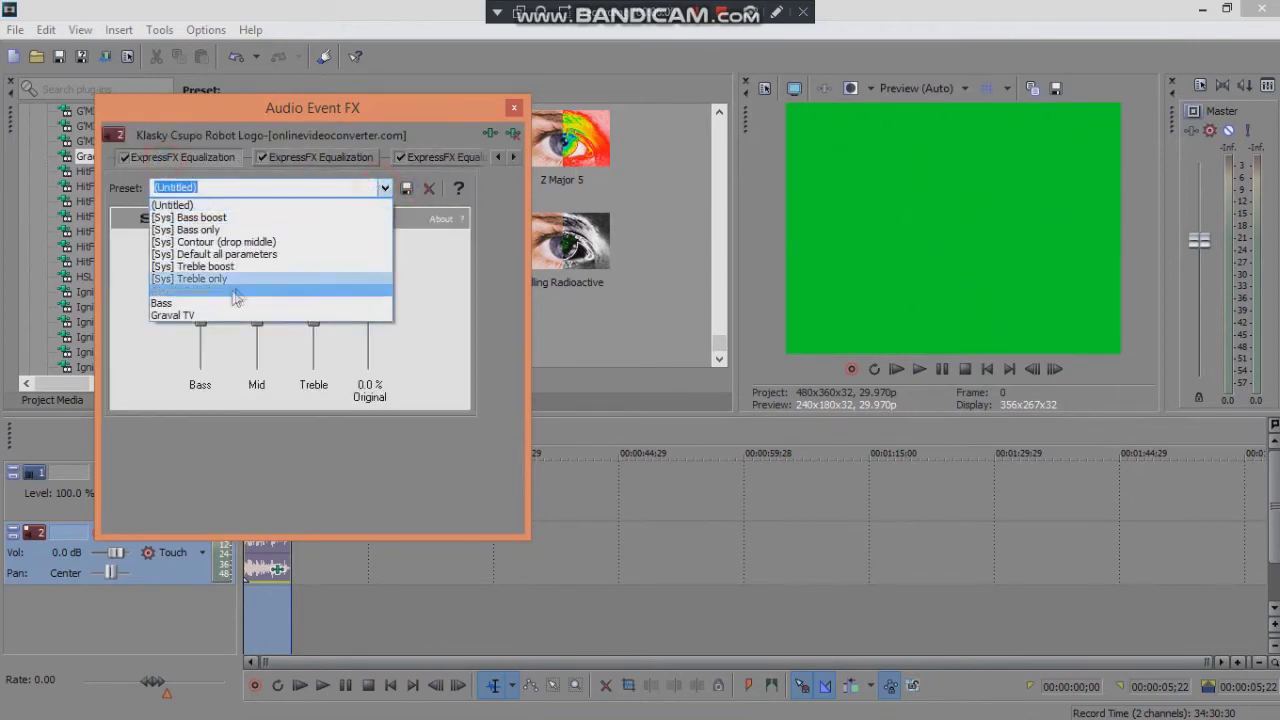
left_click(225, 303)
left_click(498, 157)
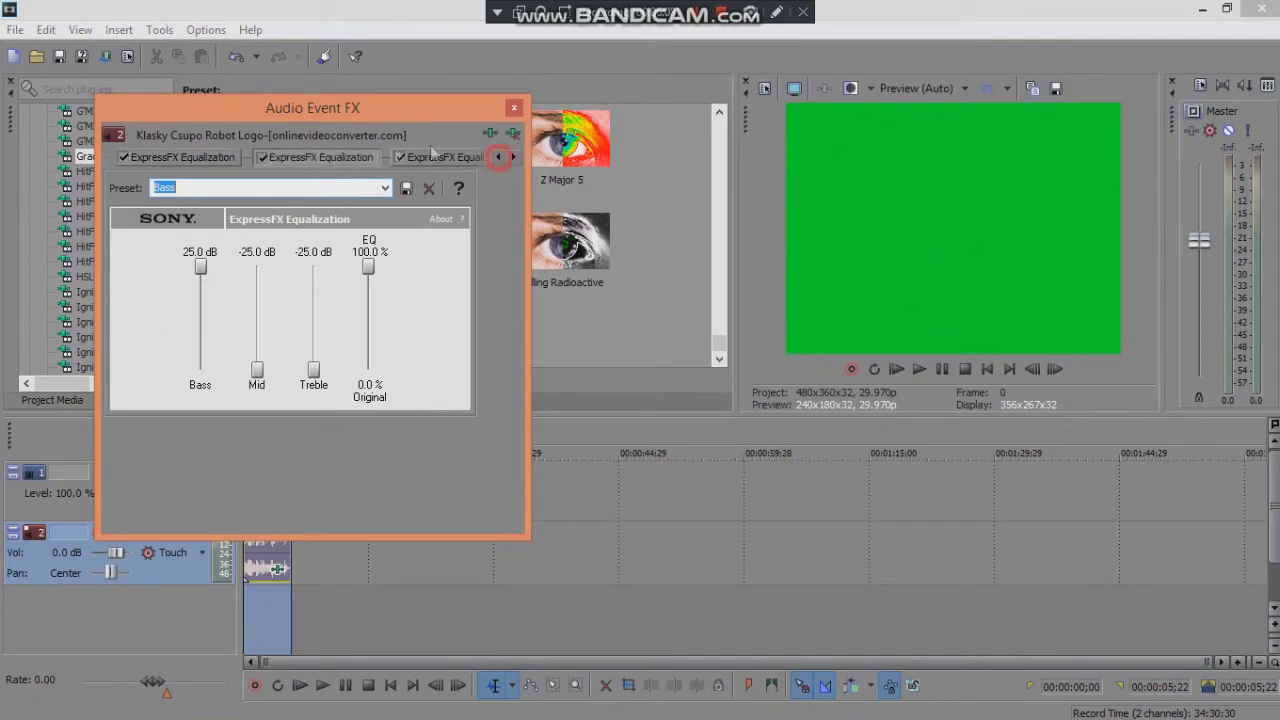
left_click(208, 163)
left_click(385, 188)
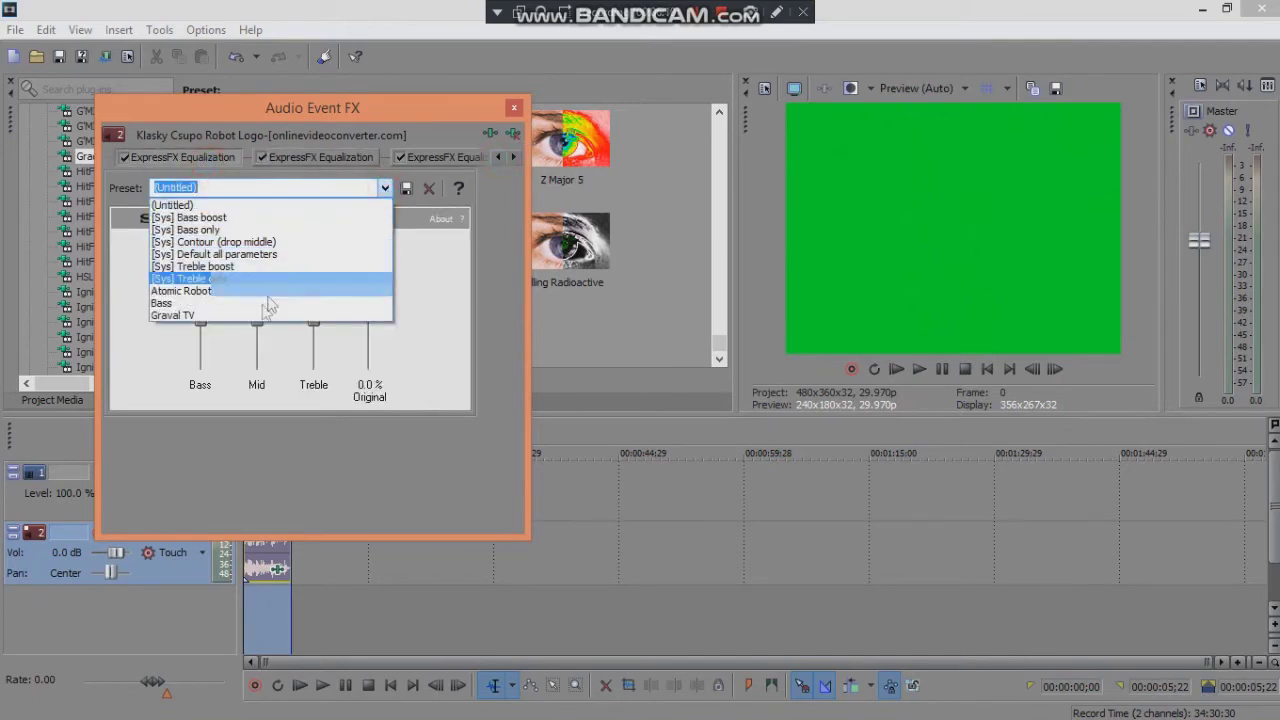
left_click(262, 304)
left_click(211, 160)
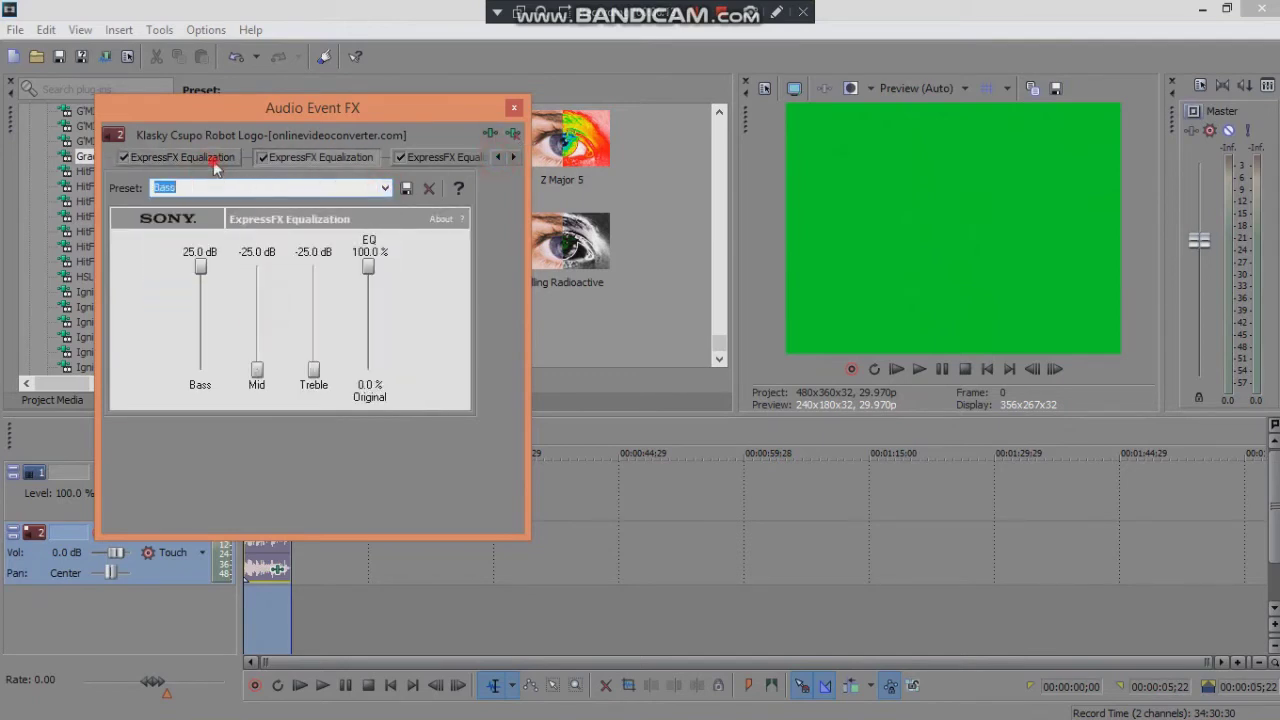
left_click(385, 188)
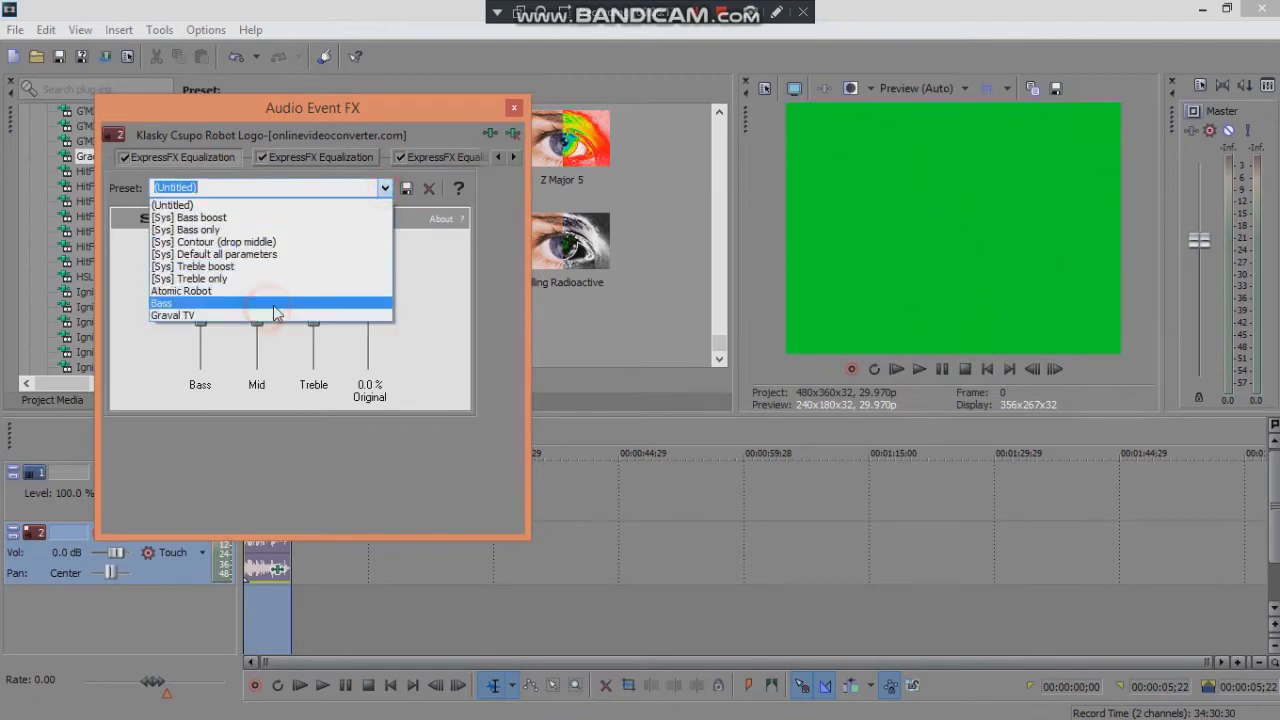
left_click(273, 304)
left_click(499, 157)
left_click(177, 157)
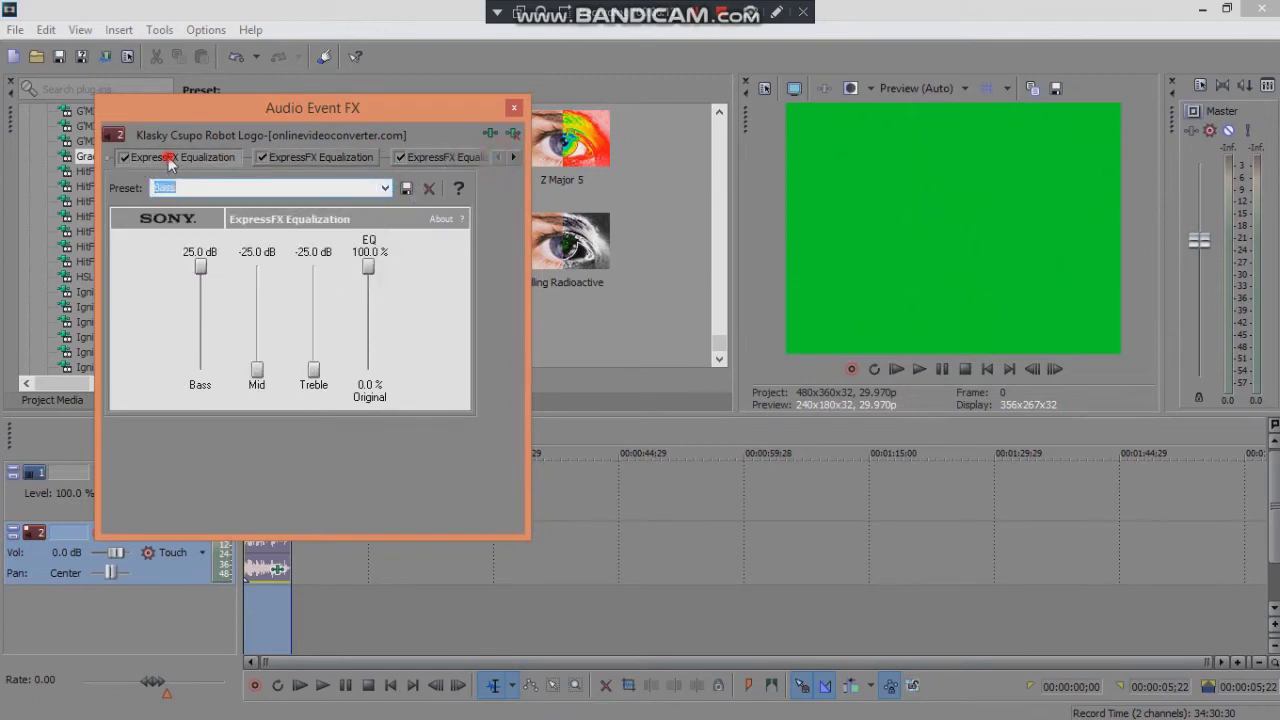
left_click(385, 188)
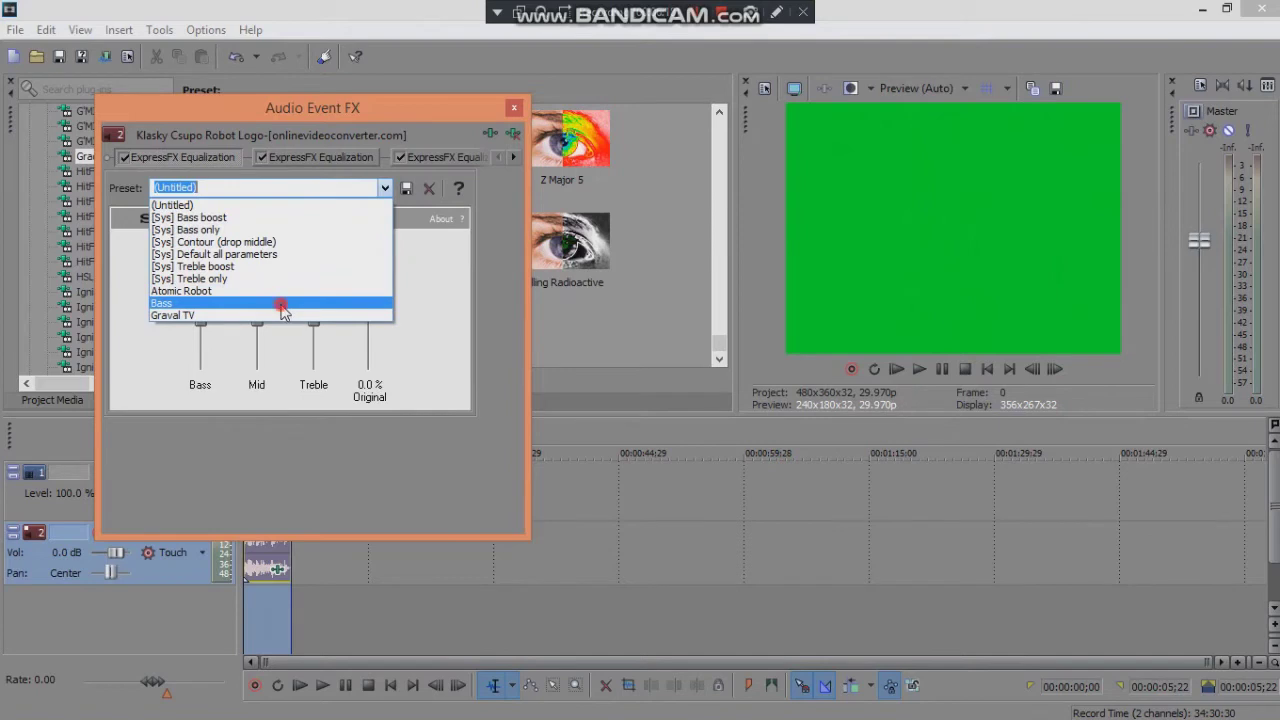
left_click(282, 306)
left_click(514, 107)
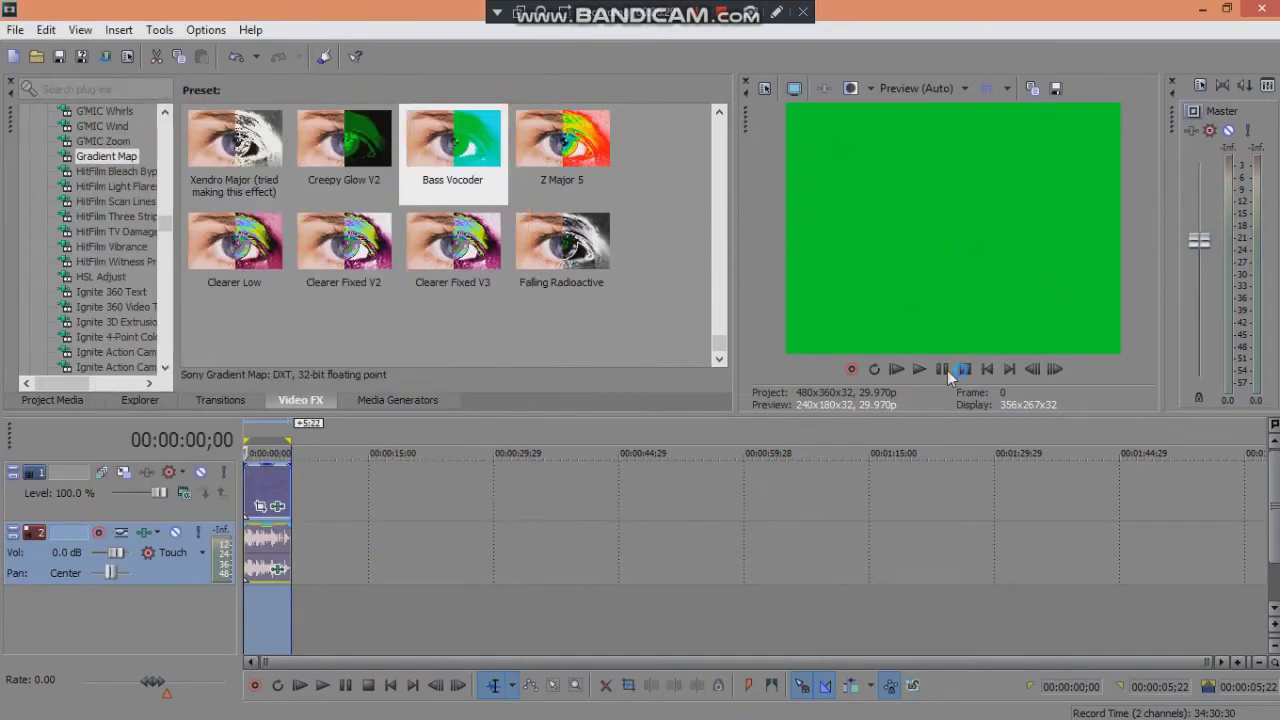
Play the logo with the bass effect and check the first and last ExpressFX Equalization settings in the chain.
left_click(919, 369)
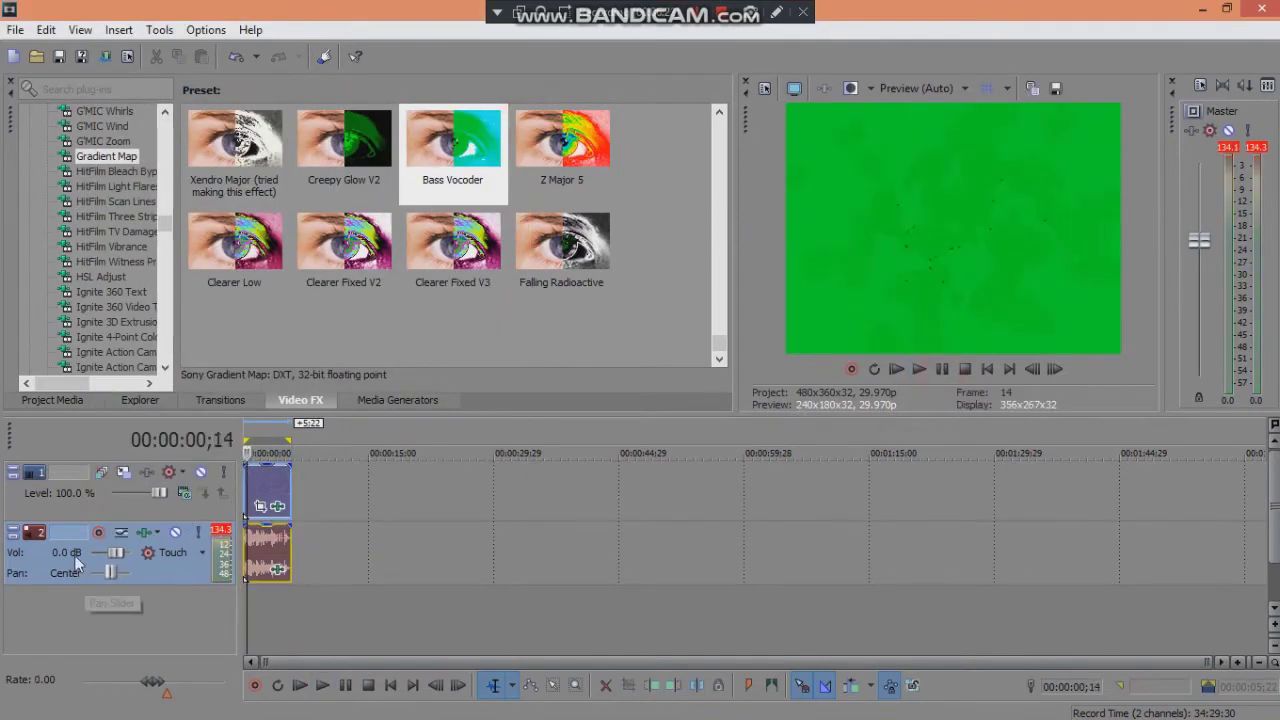
right_click(45, 558)
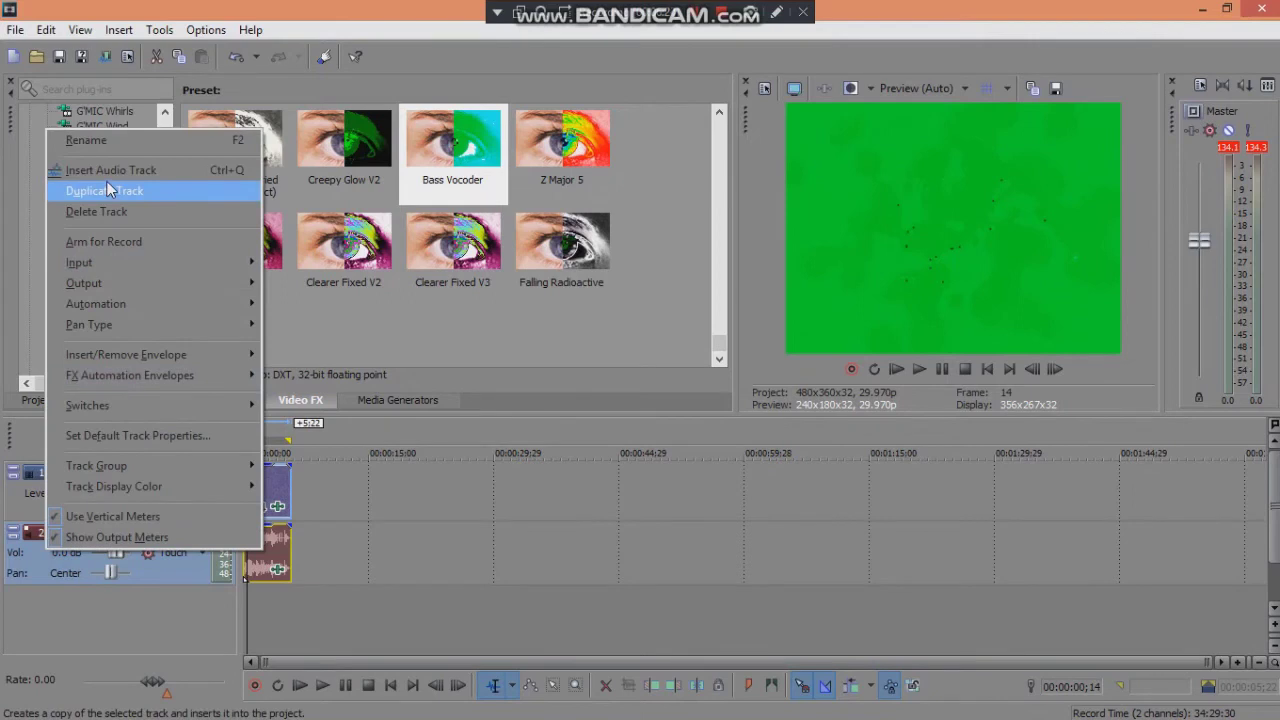
left_click(919, 370)
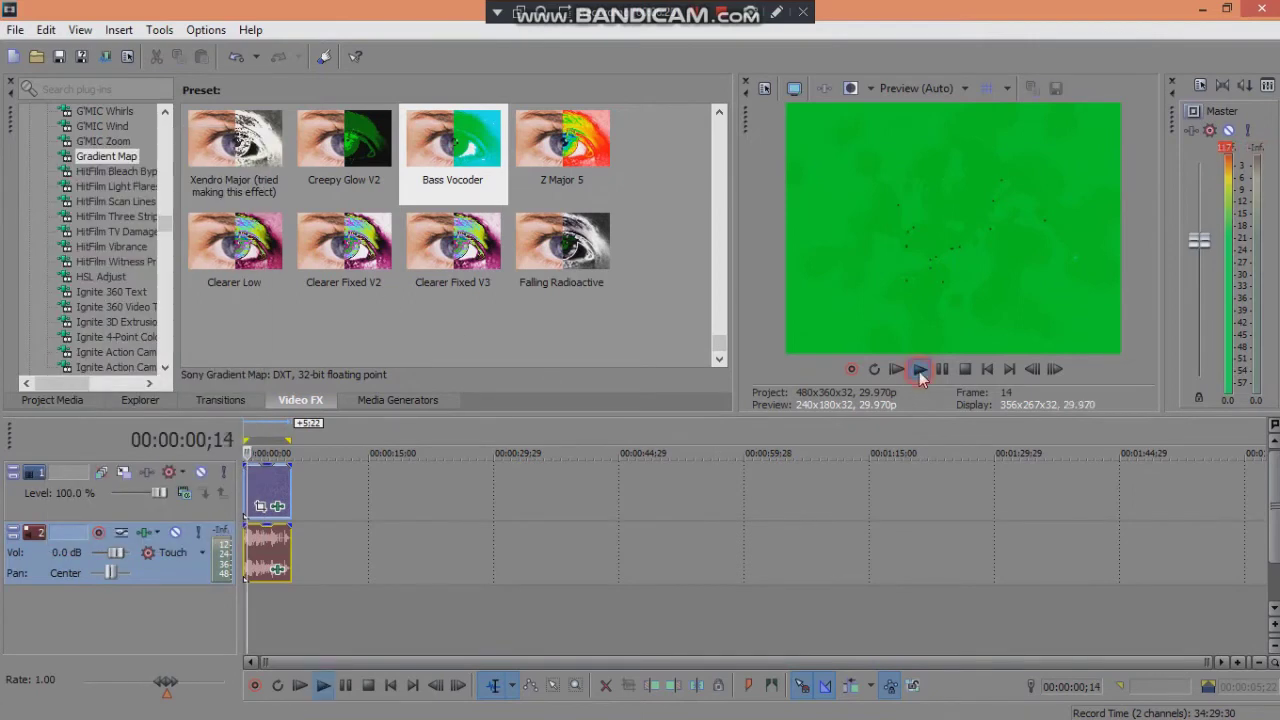
left_click(943, 370)
left_click(278, 569)
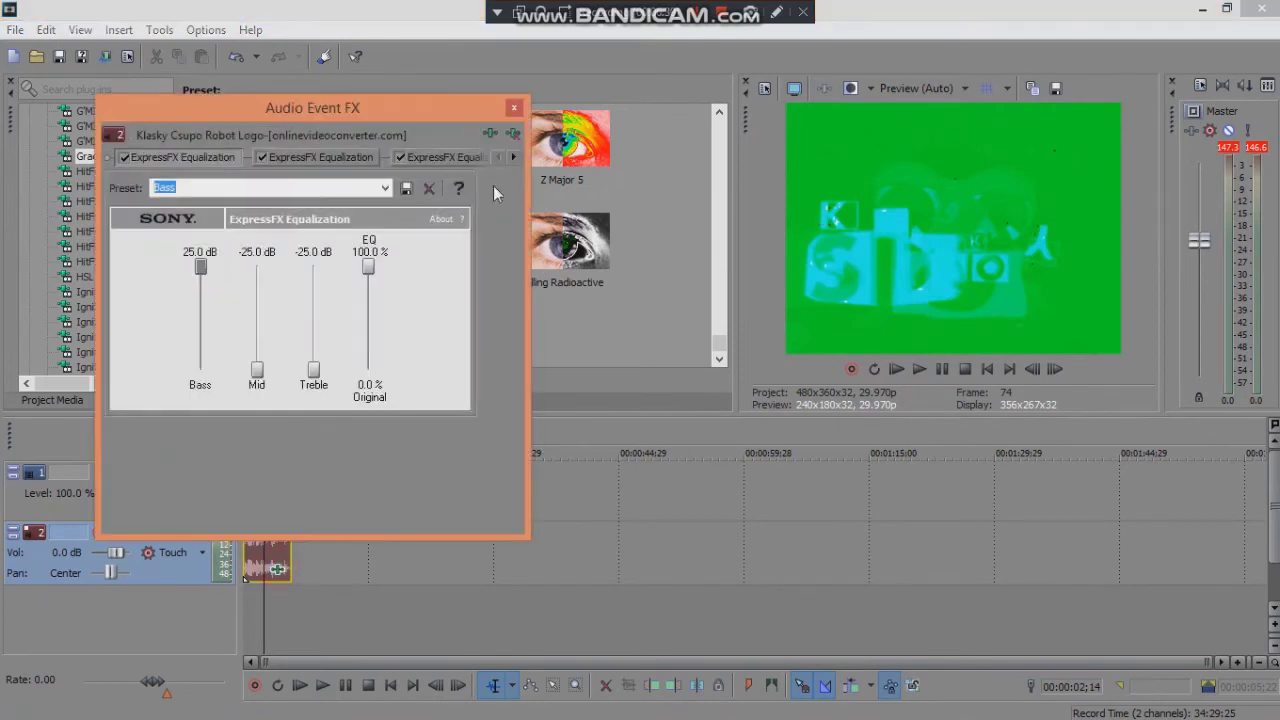
left_click(513, 157)
left_click(453, 166)
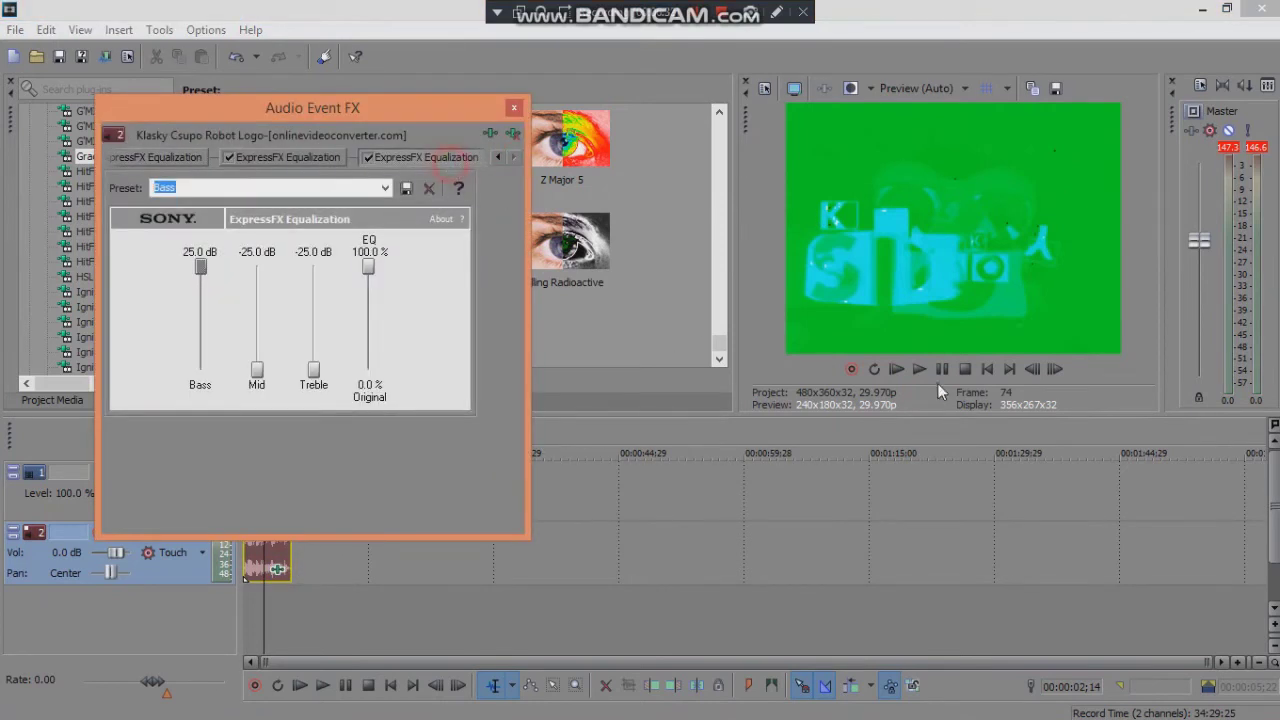
left_click(933, 372)
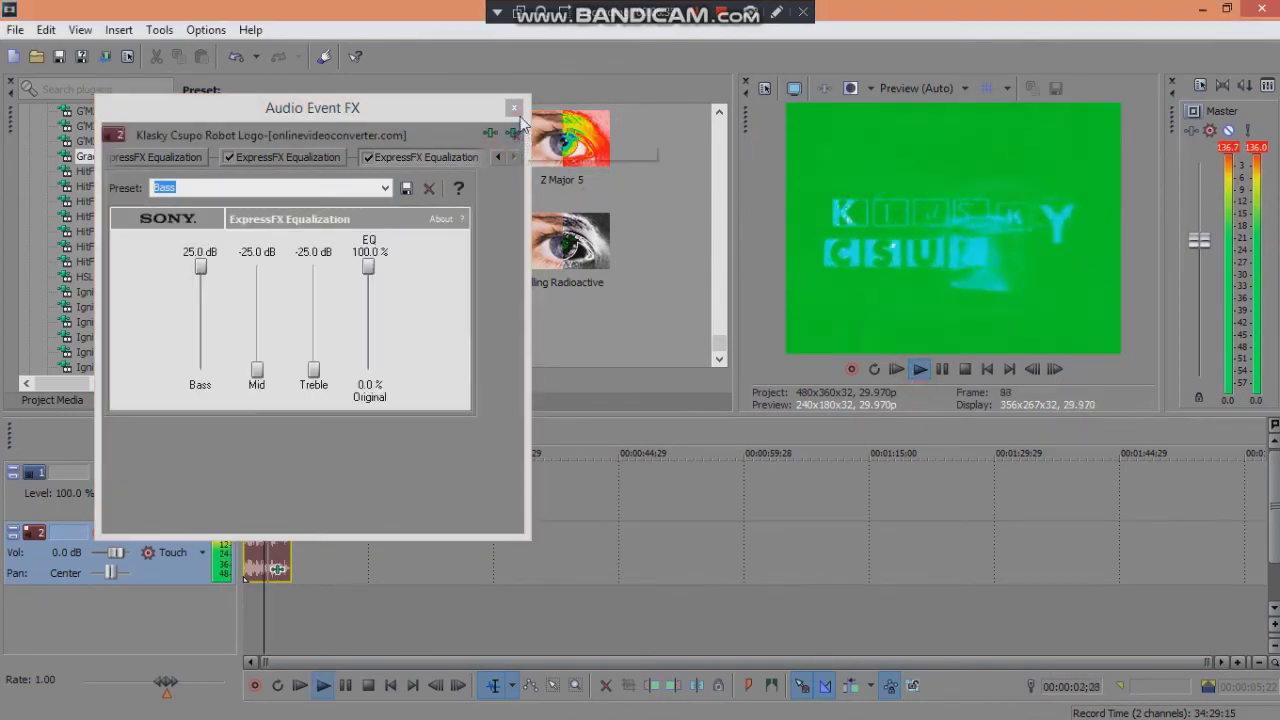
left_click(514, 107)
left_click(942, 369)
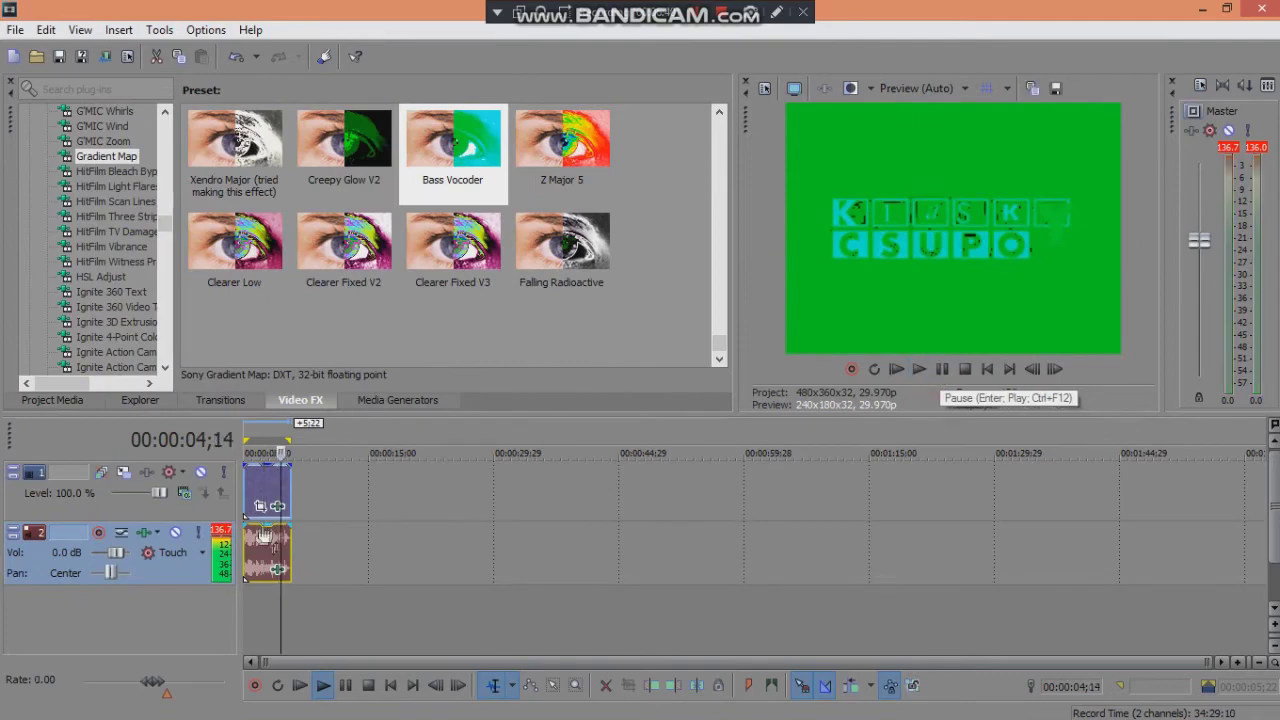
Insert a new audio track and add the Klasky Csupo Robot Logo clip from the project media to the timeline after the existing clip.
double_click(265, 545)
right_click(70, 553)
left_click(100, 166)
left_click(45, 399)
left_click_drag(235, 150, 316, 489)
Delete the video event of the added logo clip and align its audio with the start of the timeline.
right_click(316, 489)
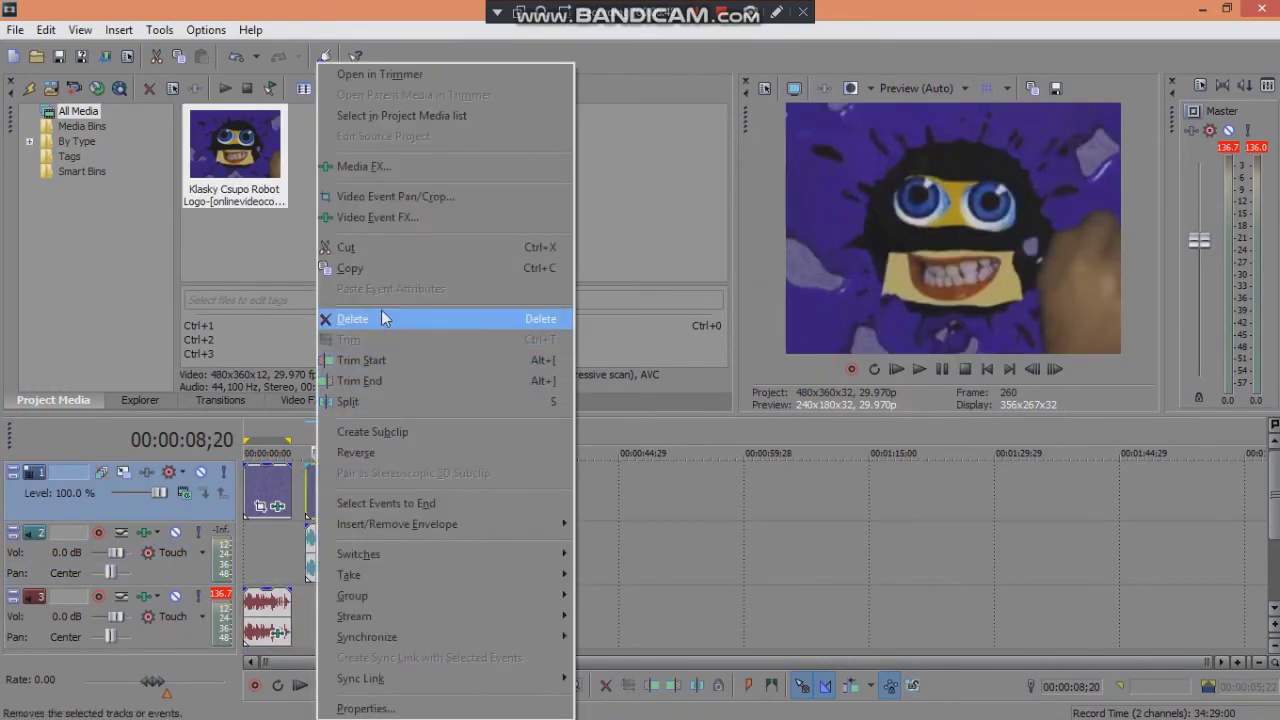
left_click(345, 317)
key("space")
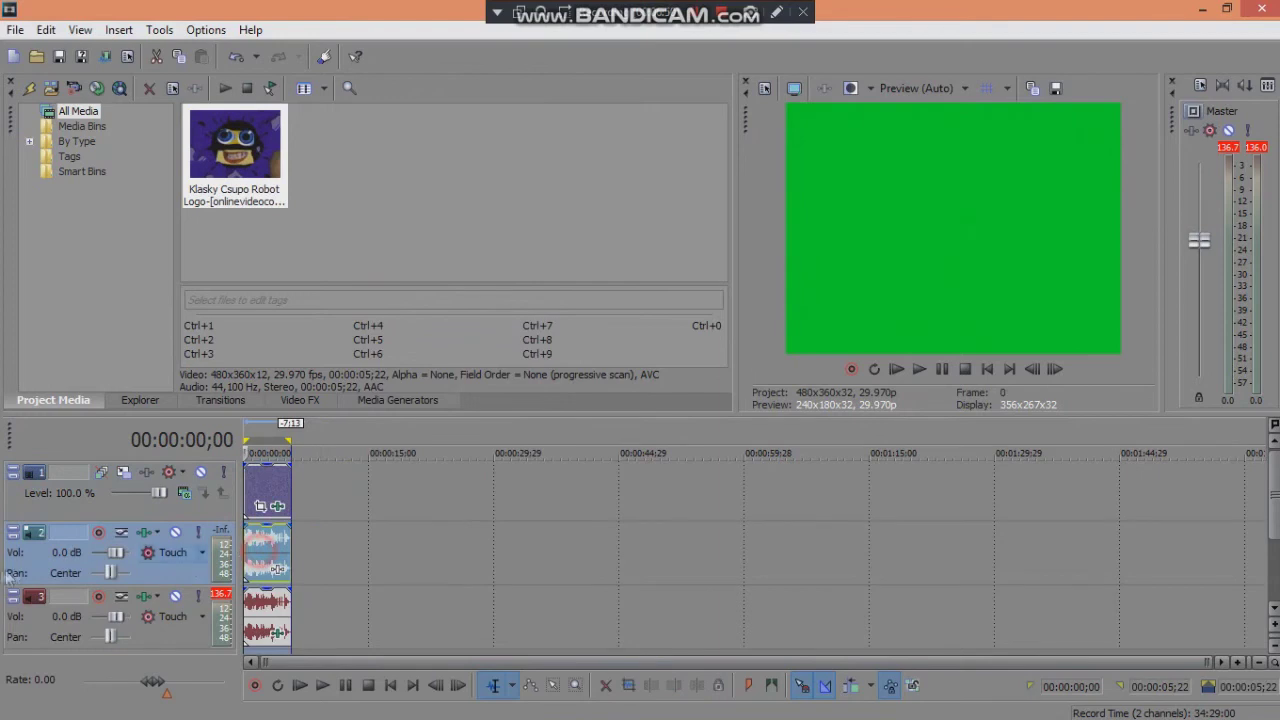
Move the unprocessed audio track below the bass track, and pan the bass track 100 % L and the unprocessed one 100 % R.
left_click_drag(34, 558, 32, 626)
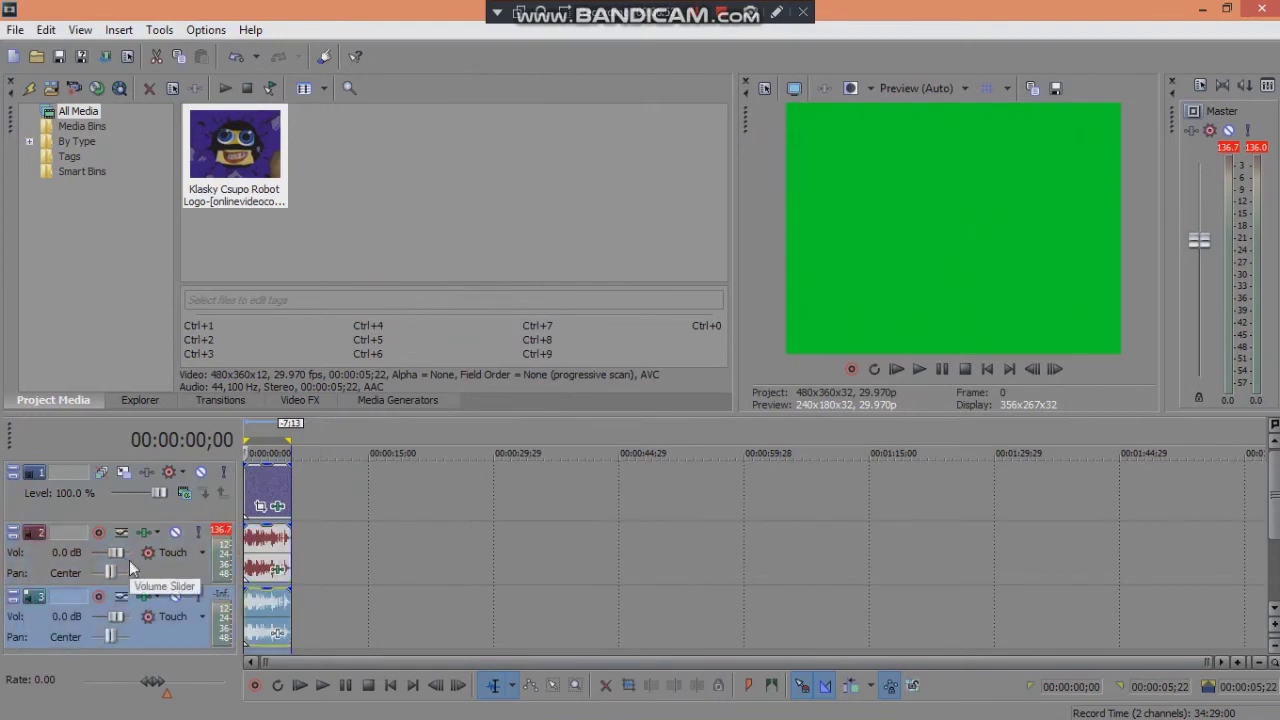
left_click_drag(110, 572, 88, 572)
left_click_drag(110, 637, 130, 637)
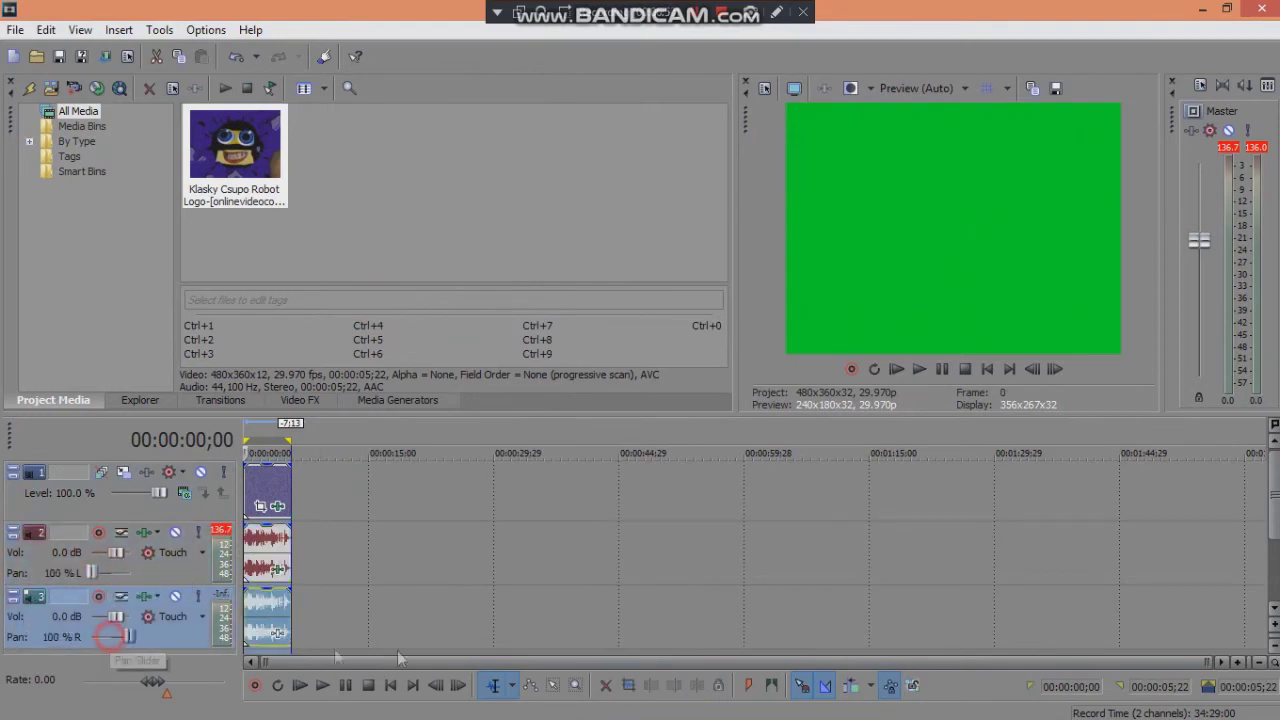
left_click(932, 362)
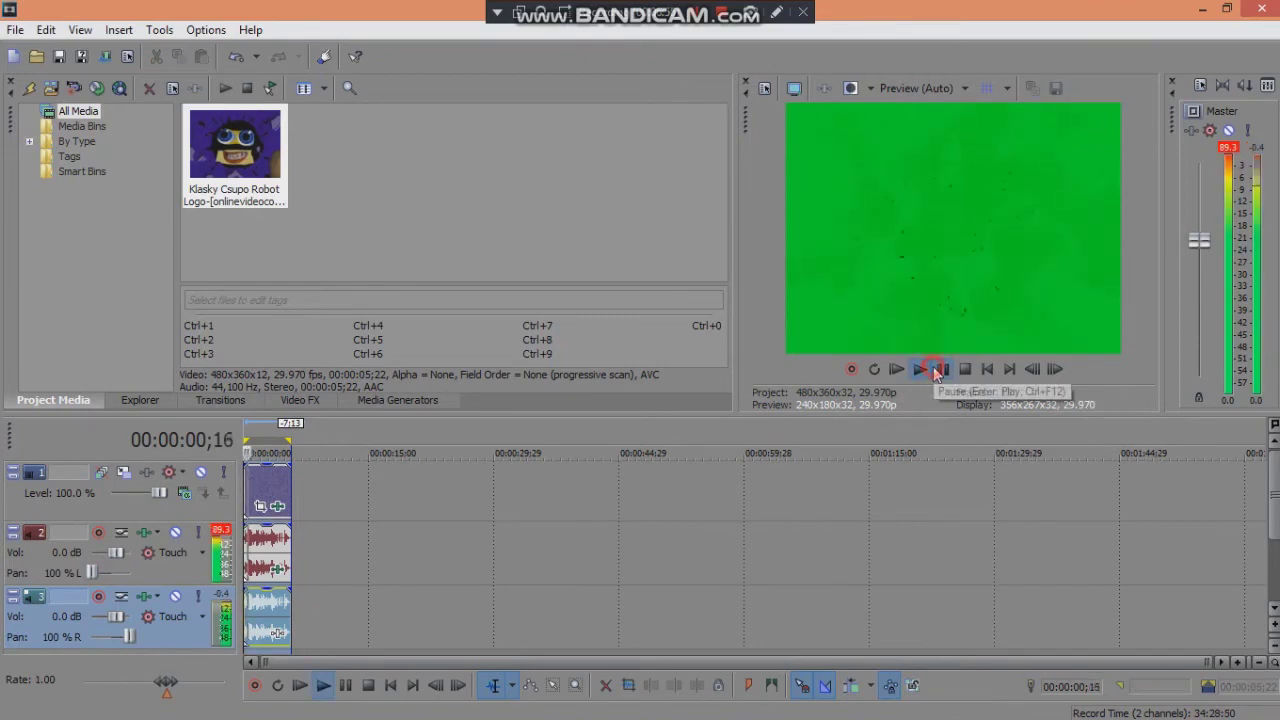
Start rendering the loop region and choose the Wave (Microsoft) Default Template as the output format.
left_click(258, 563)
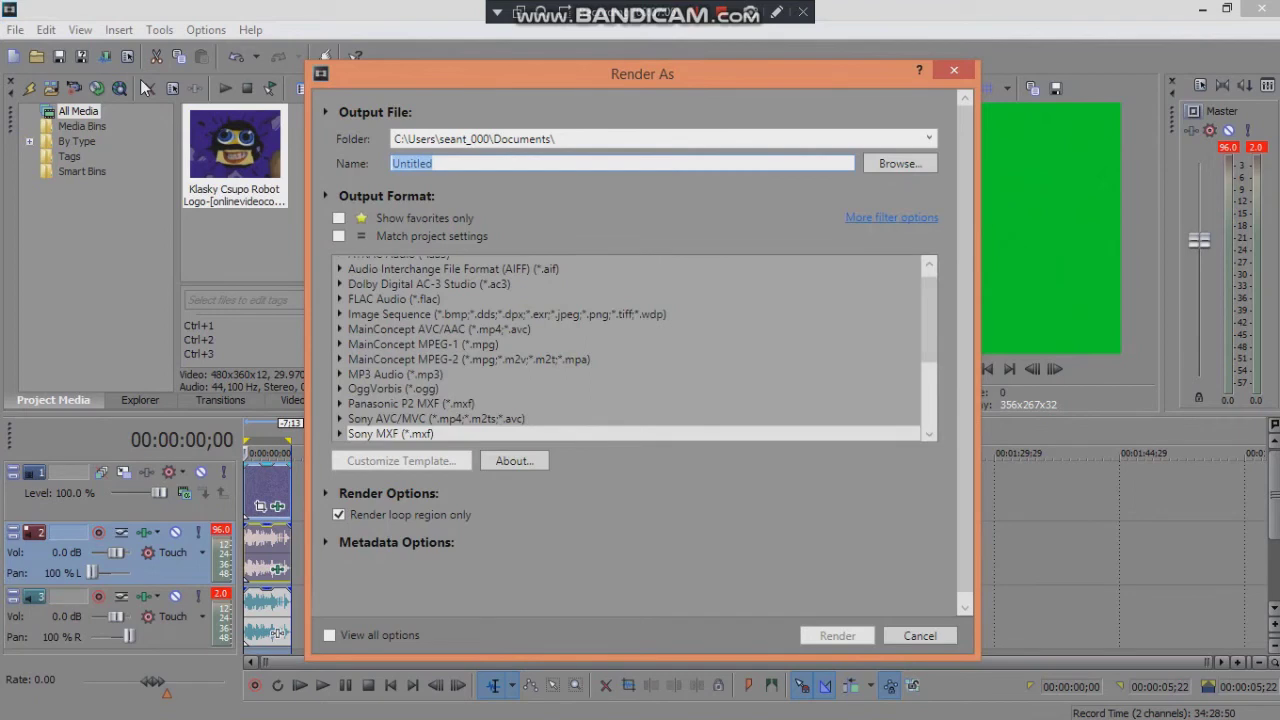
left_click(338, 434)
left_click(338, 299)
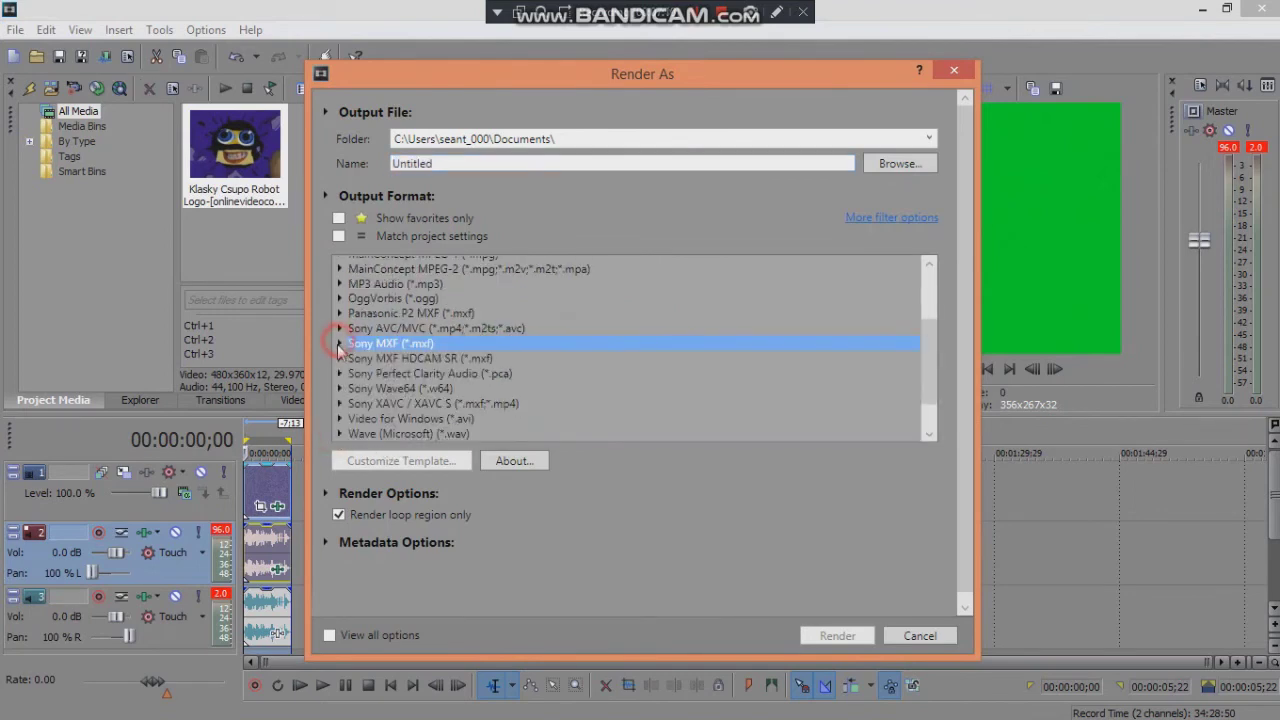
left_click(338, 389)
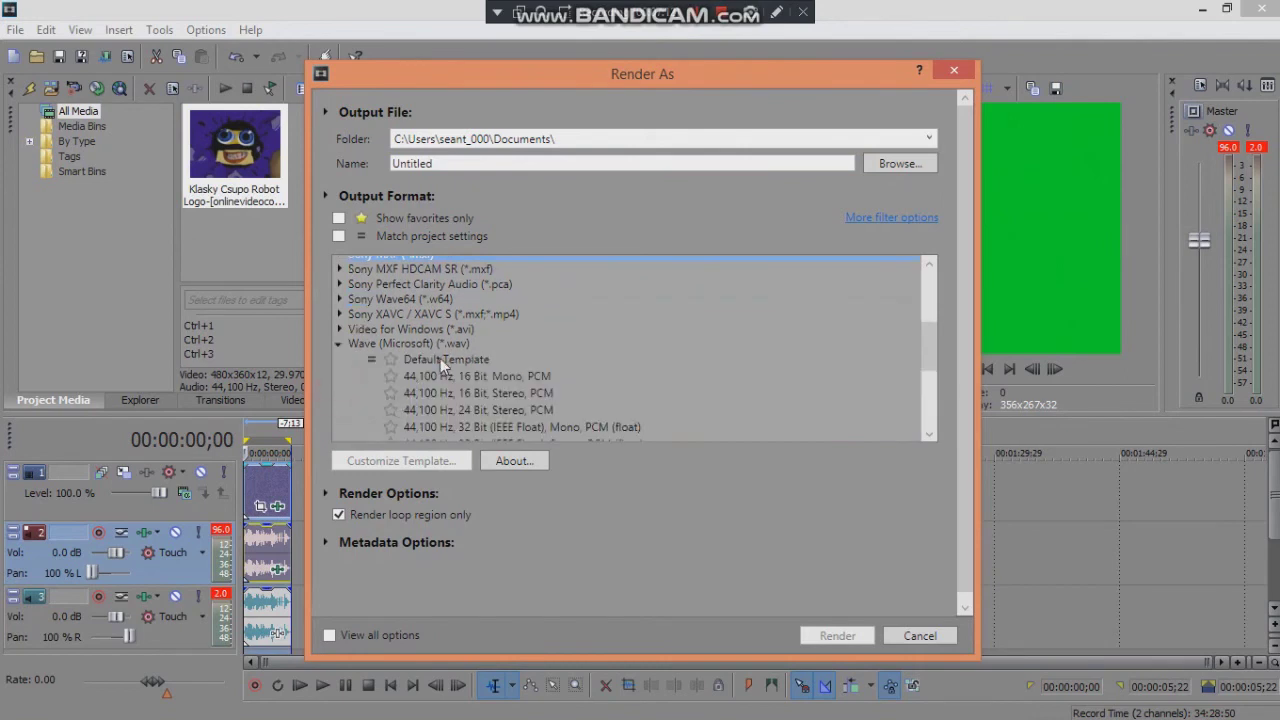
left_click(444, 359)
Name the output file bass.wav and render it to the Documents folder.
left_click(425, 163)
double_click(431, 163)
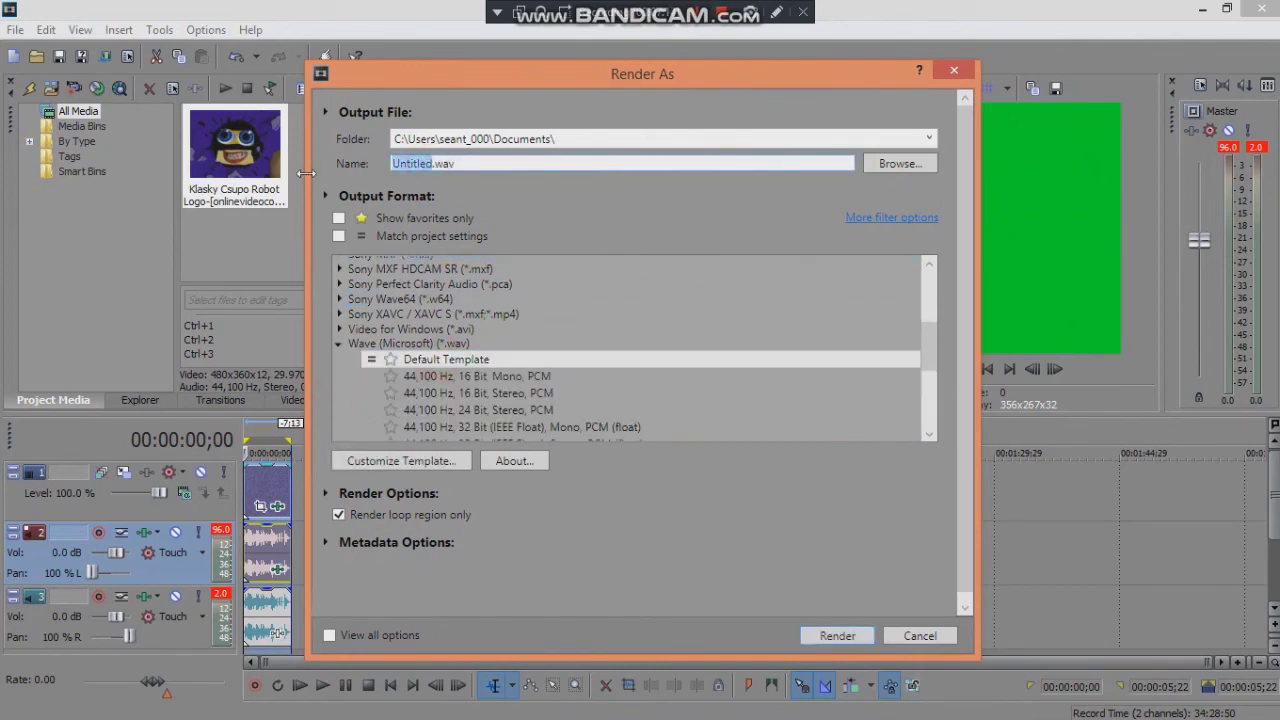
type("bass")
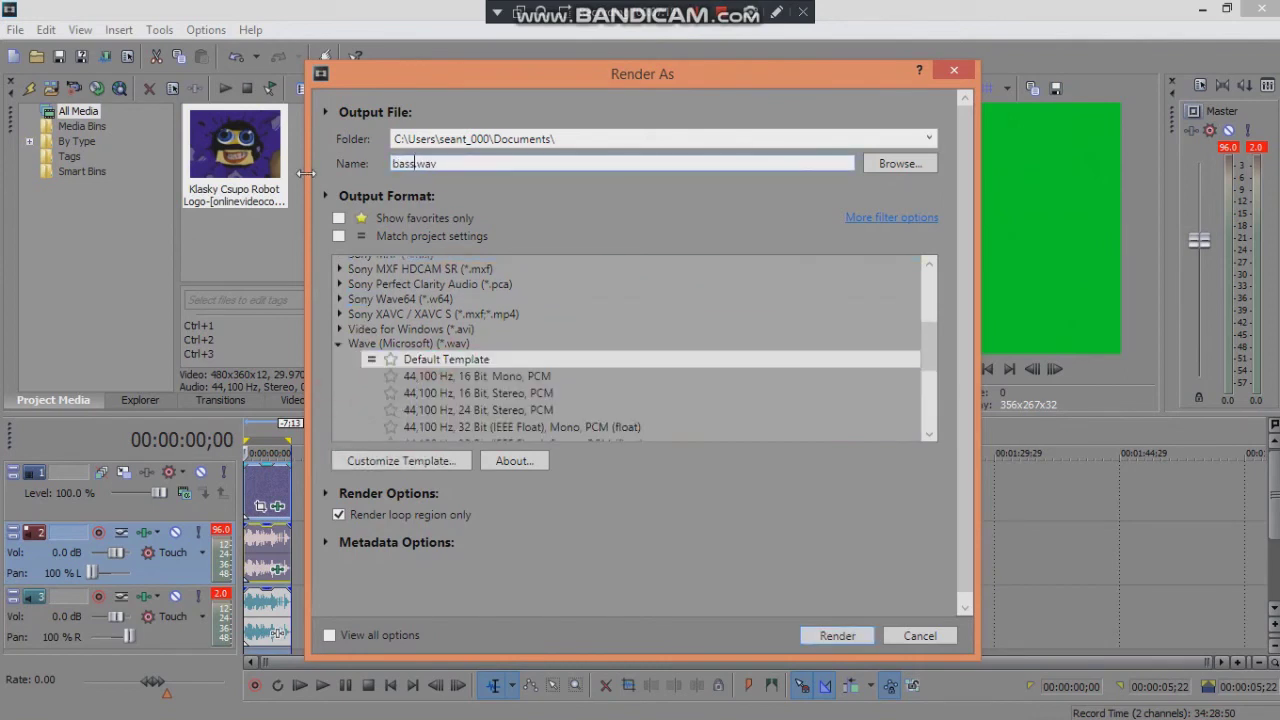
left_click(928, 141)
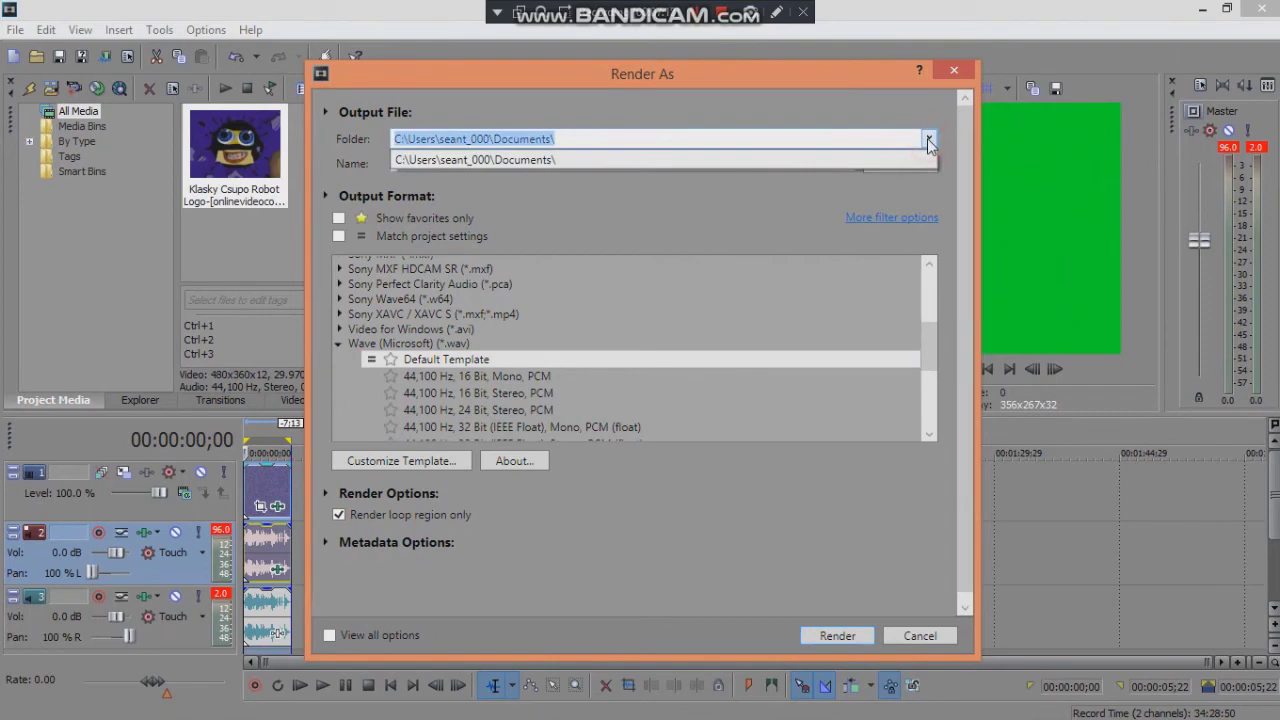
left_click(928, 141)
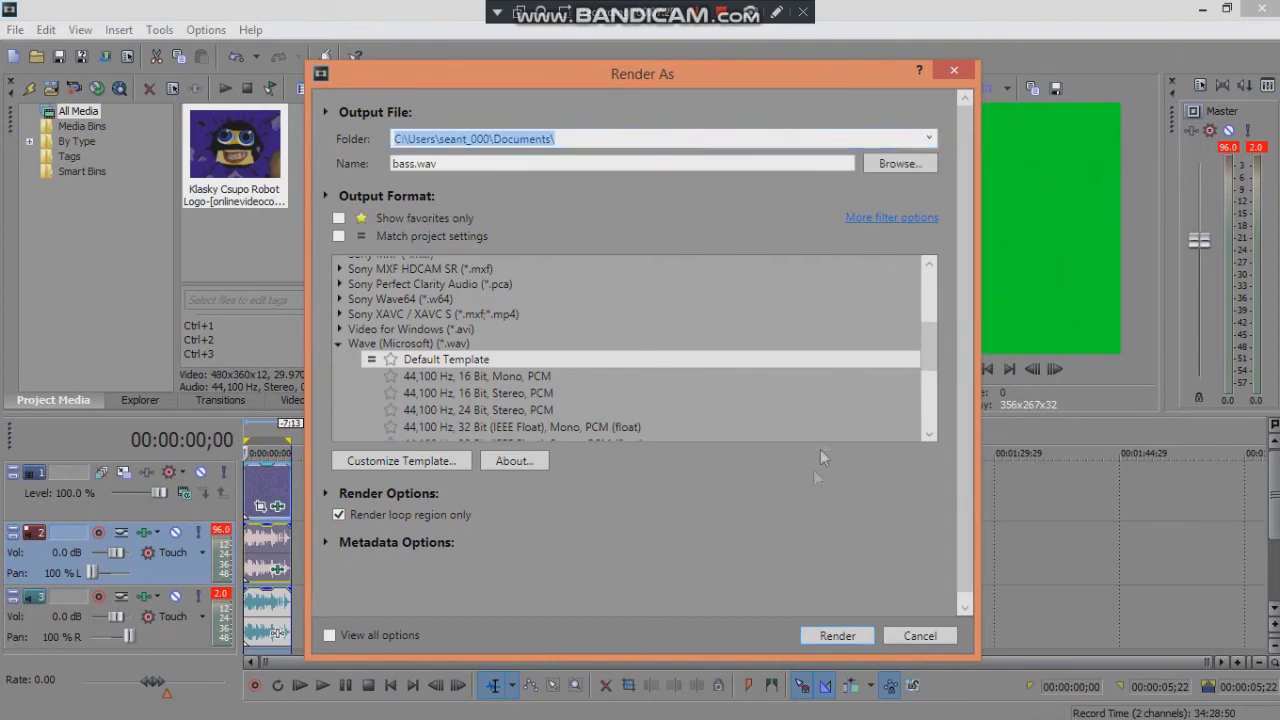
left_click(820, 636)
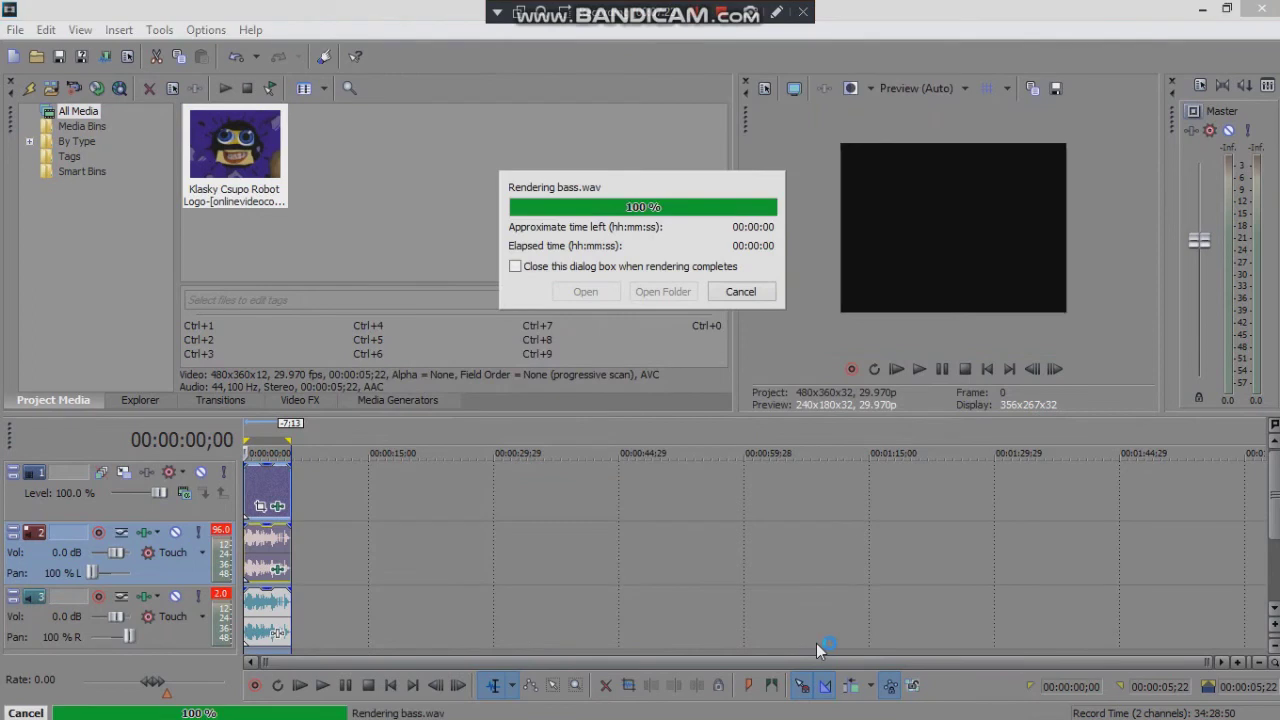
left_click(738, 291)
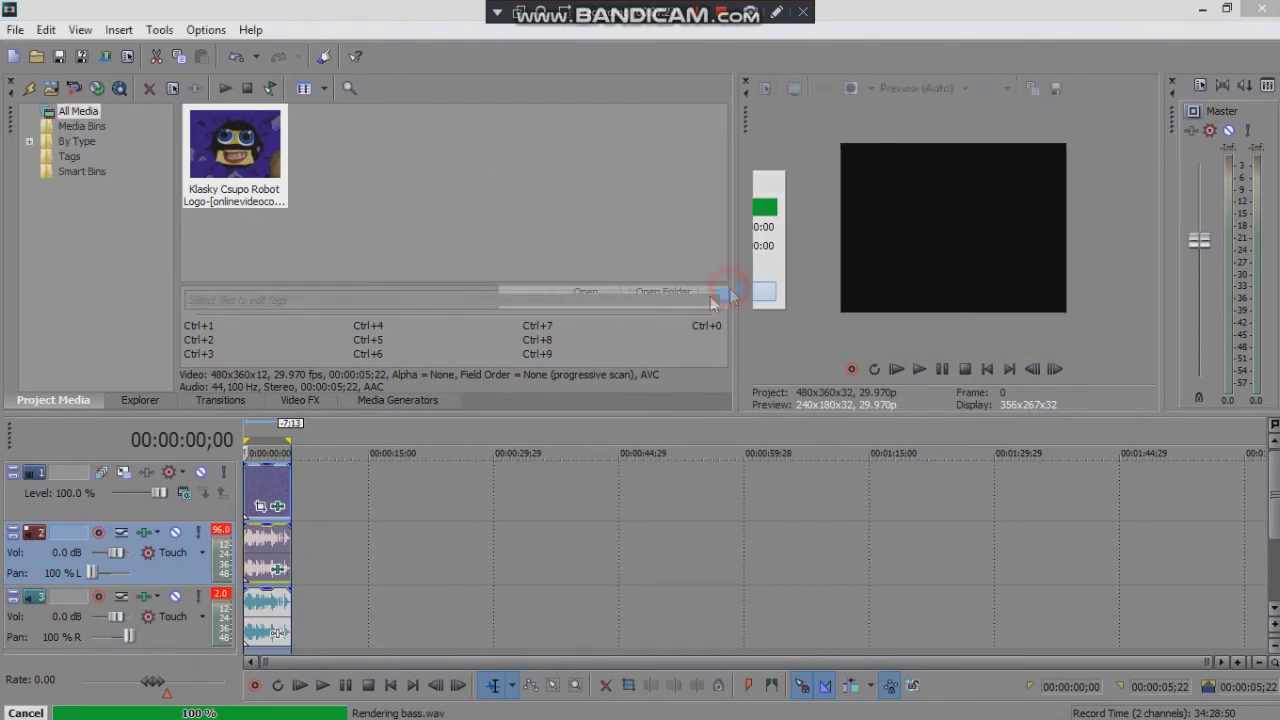
Delete both audio tracks, the bass one and the unprocessed one, keeping the video track.
right_click(40, 560)
left_click(92, 222)
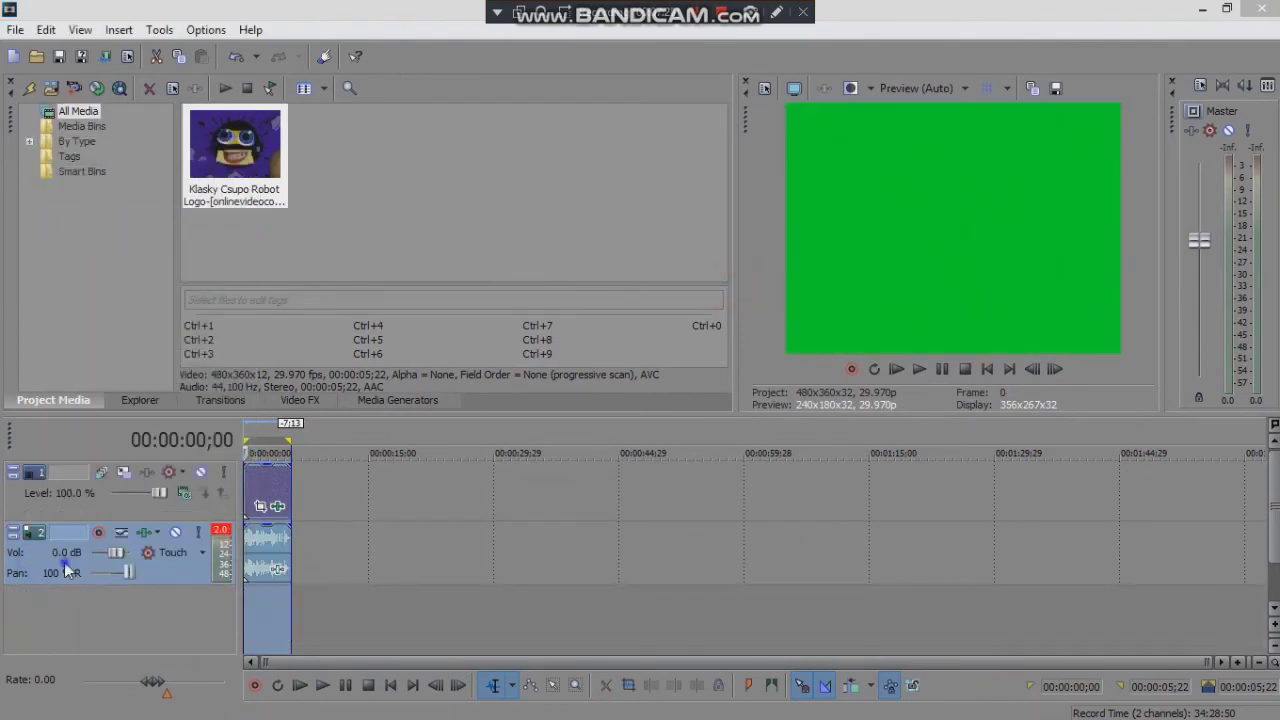
right_click(66, 562)
left_click(132, 221)
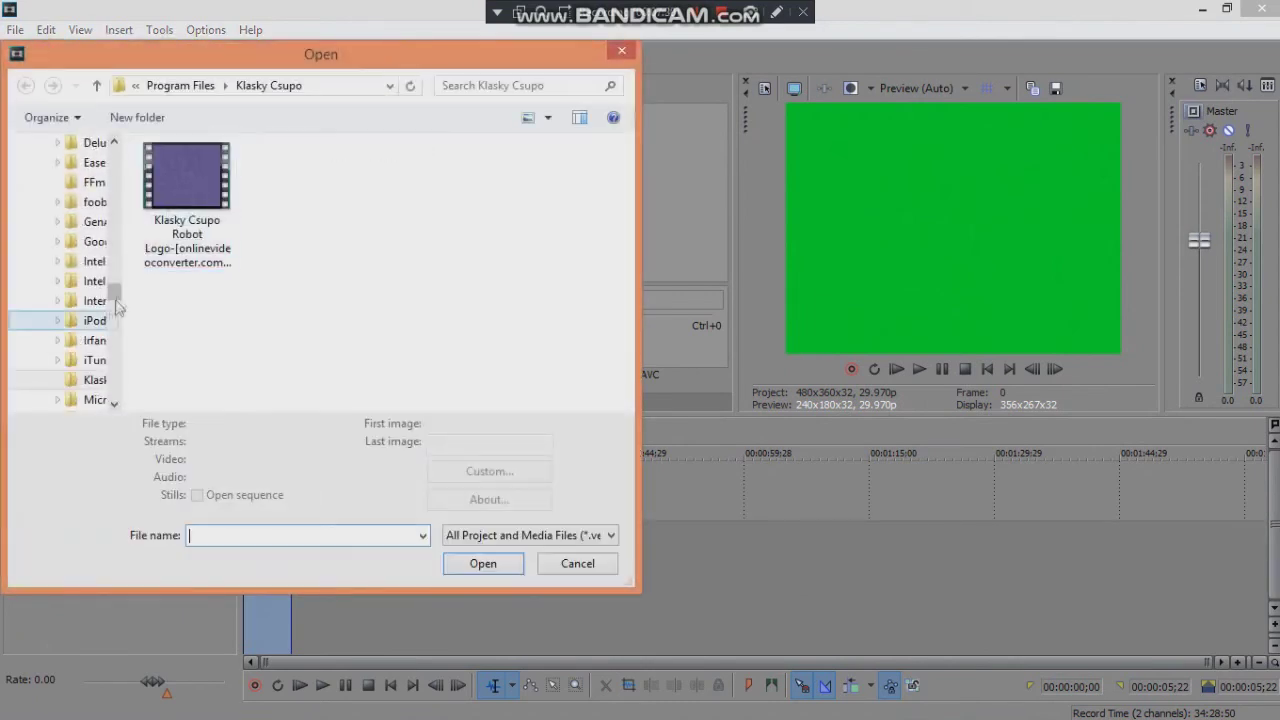
Open bass.wav from the Documents folder to place it on a new audio track at the timeline start.
left_click_drag(114, 320, 133, 201)
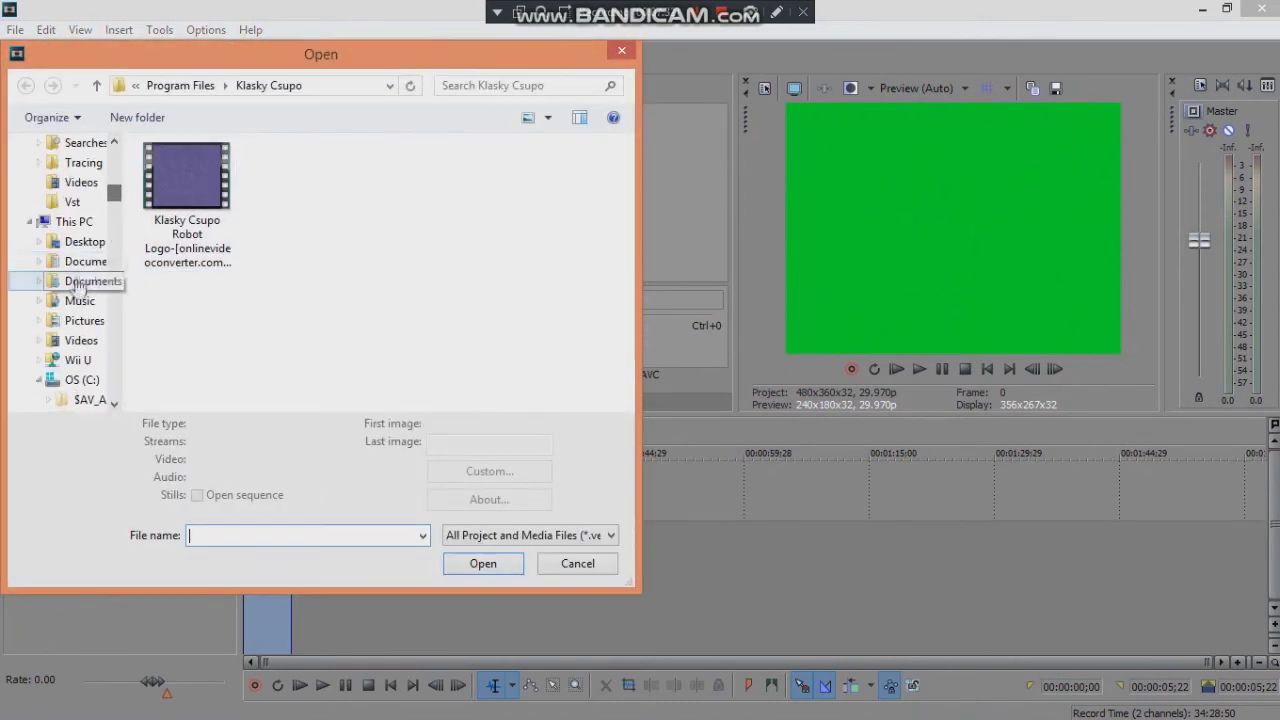
left_click(110, 262)
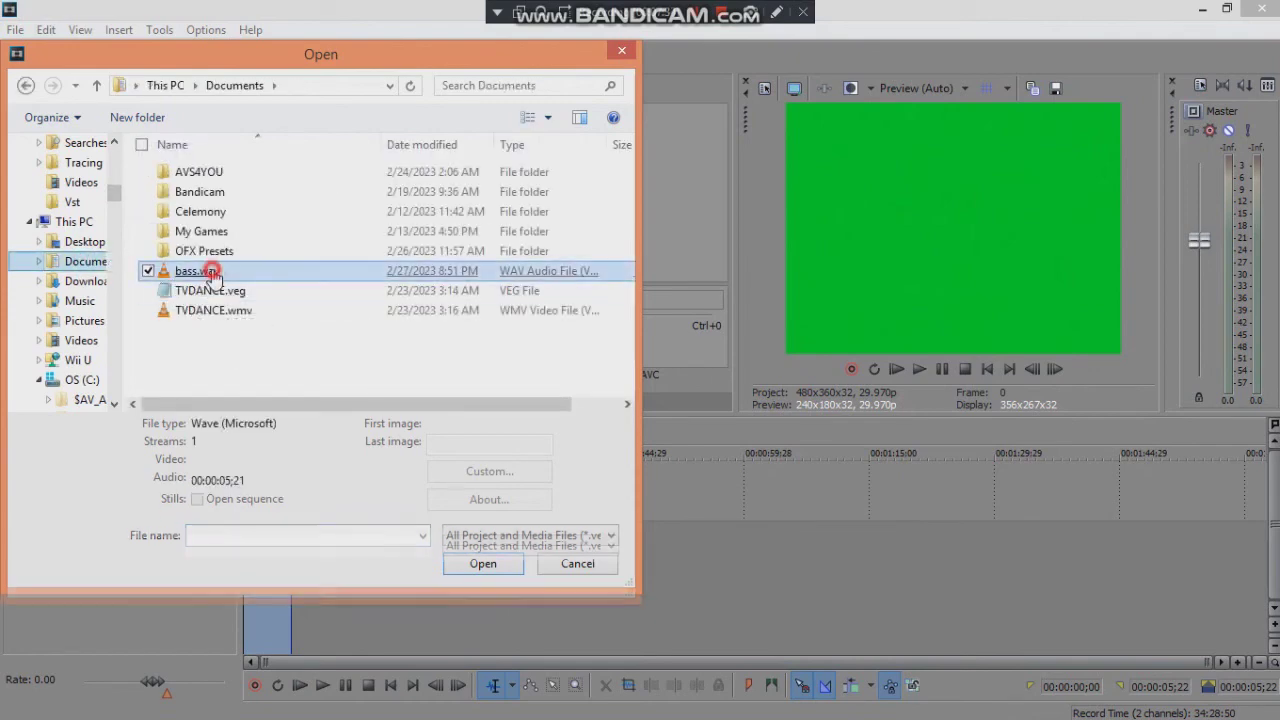
double_click(185, 280)
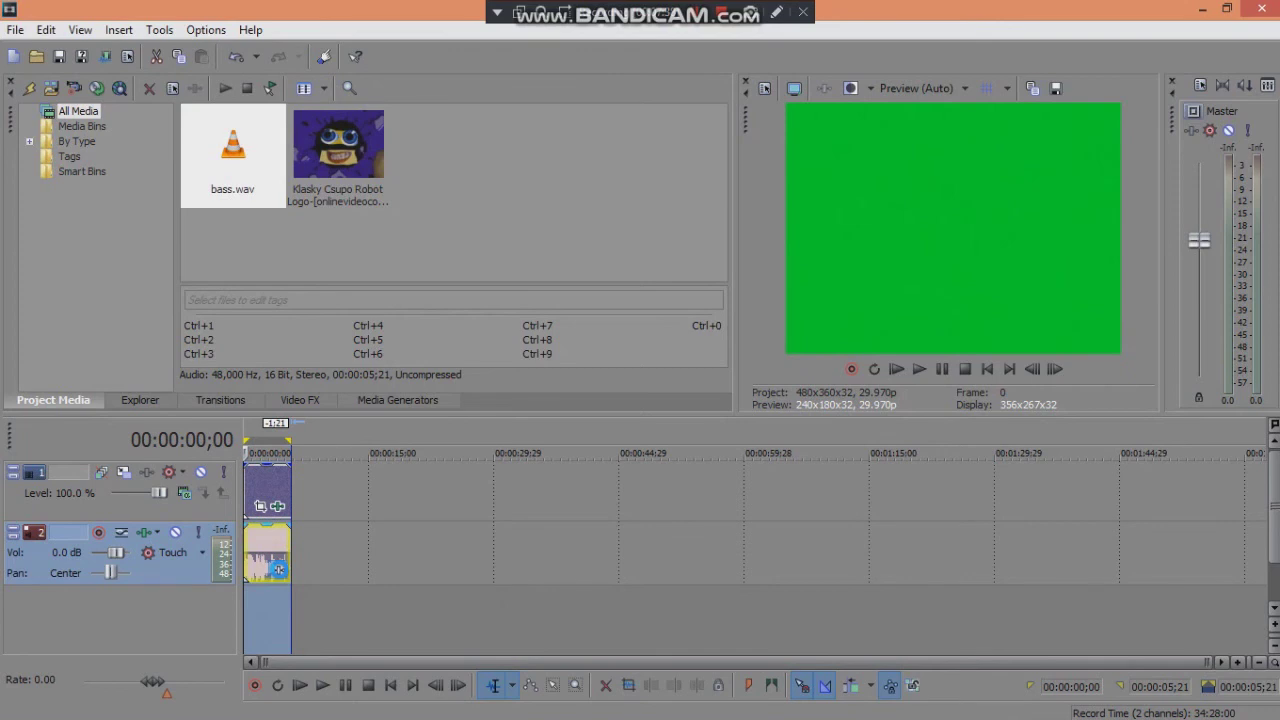
left_click(279, 569)
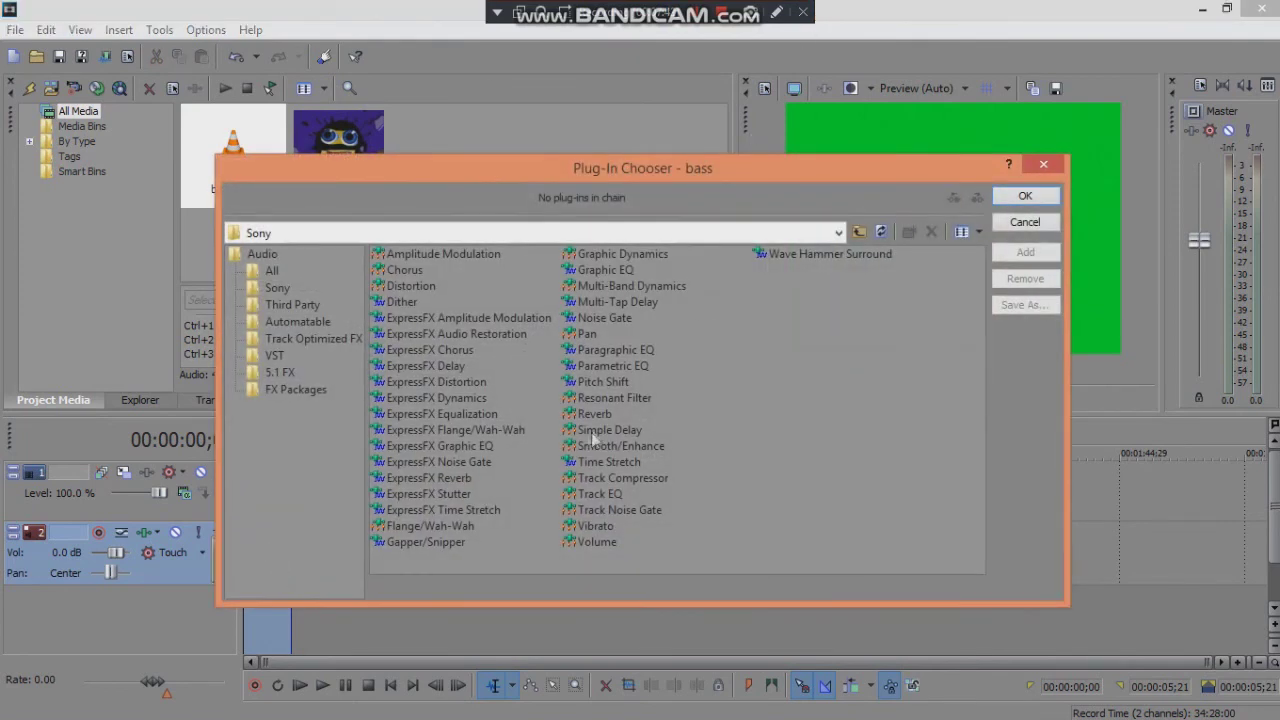
left_click(275, 357)
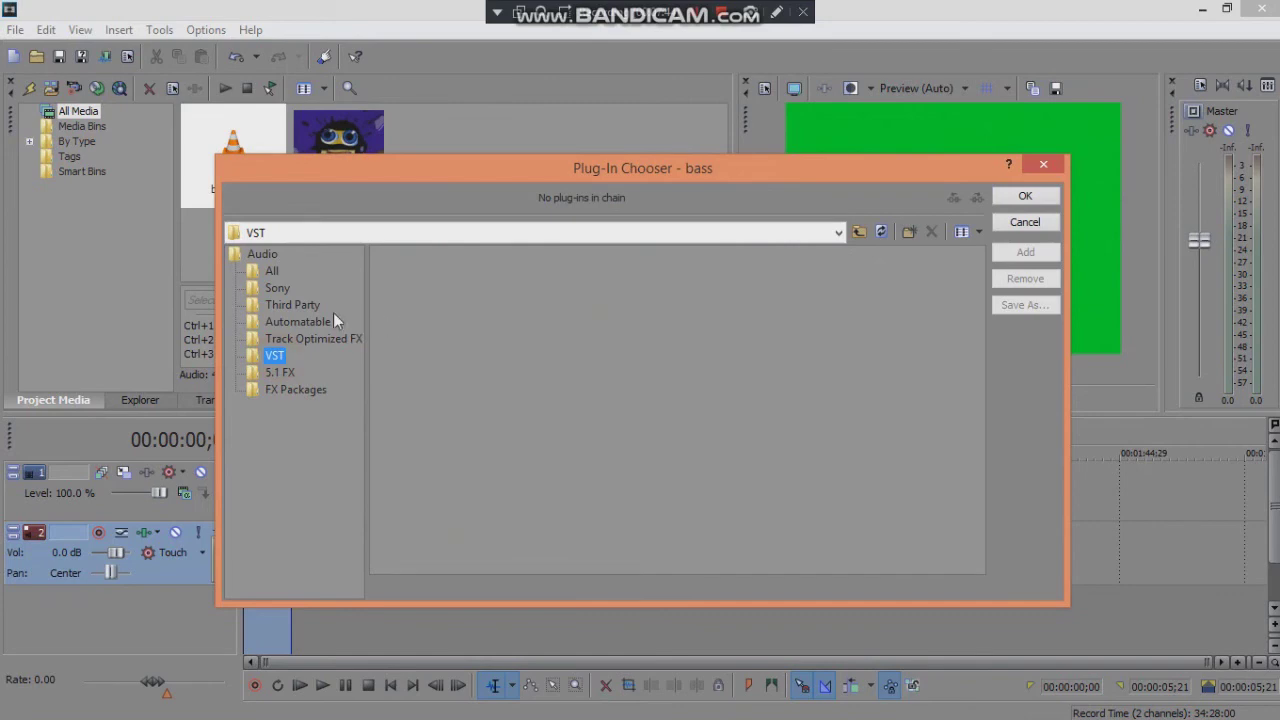
left_click(277, 288)
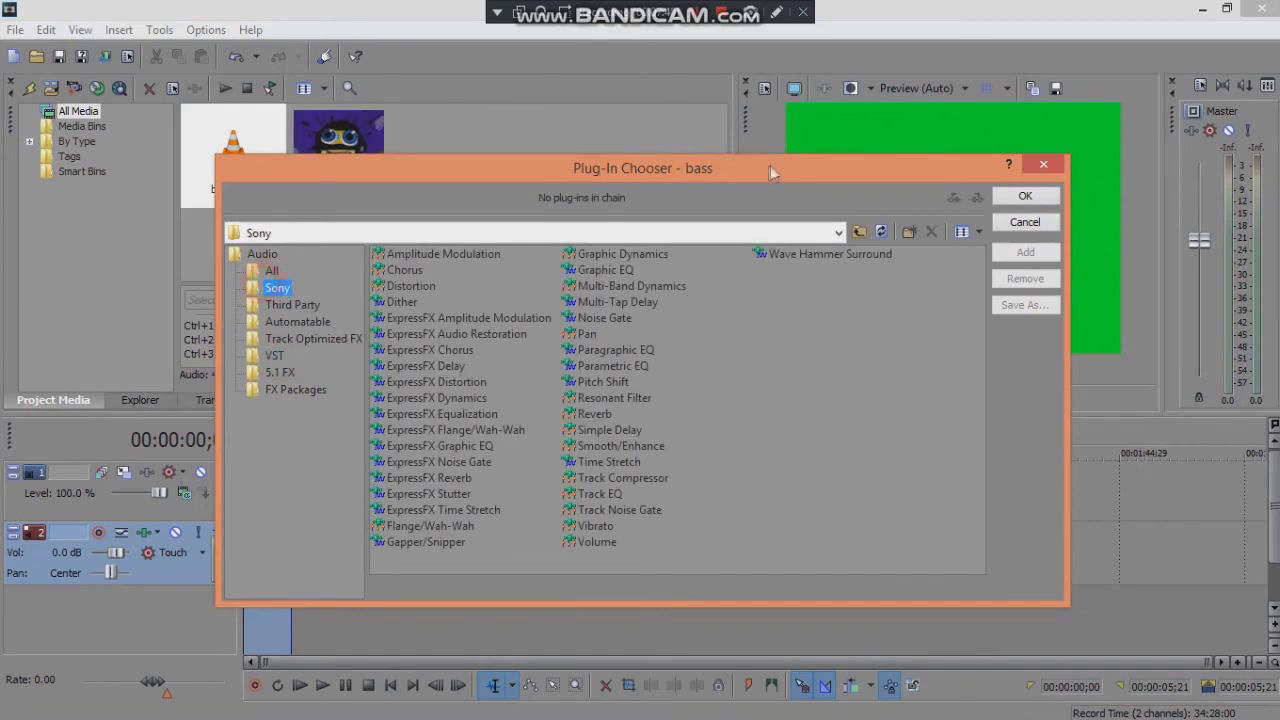
left_click(1043, 166)
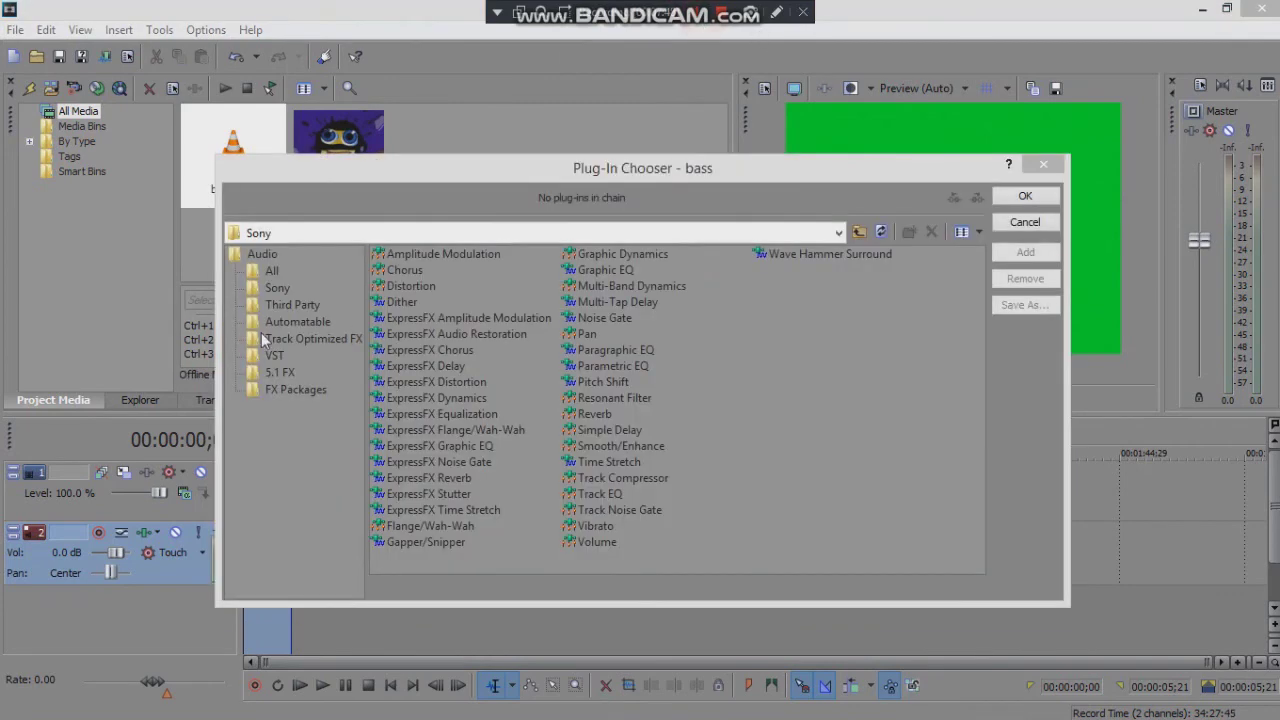
Add the VST plug-in IL Vocodex (demo) to the bass audio event's effect chain.
left_click(274, 355)
left_click(433, 334)
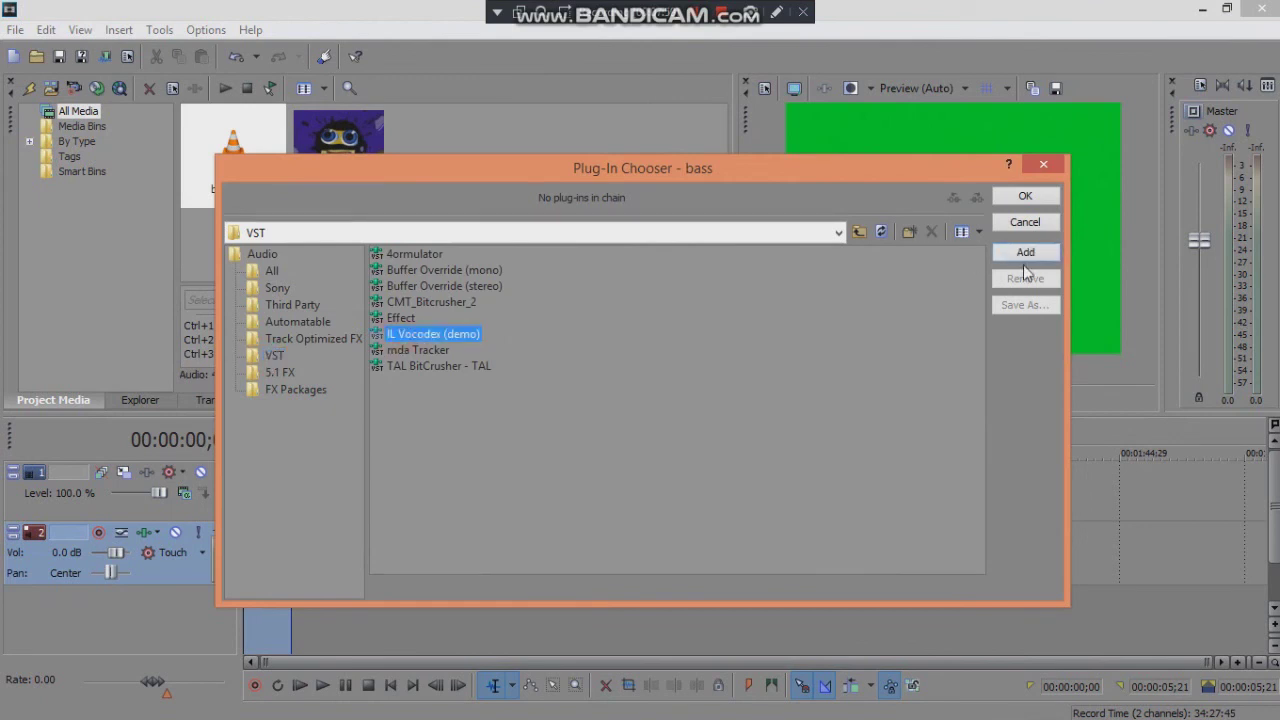
left_click(1025, 253)
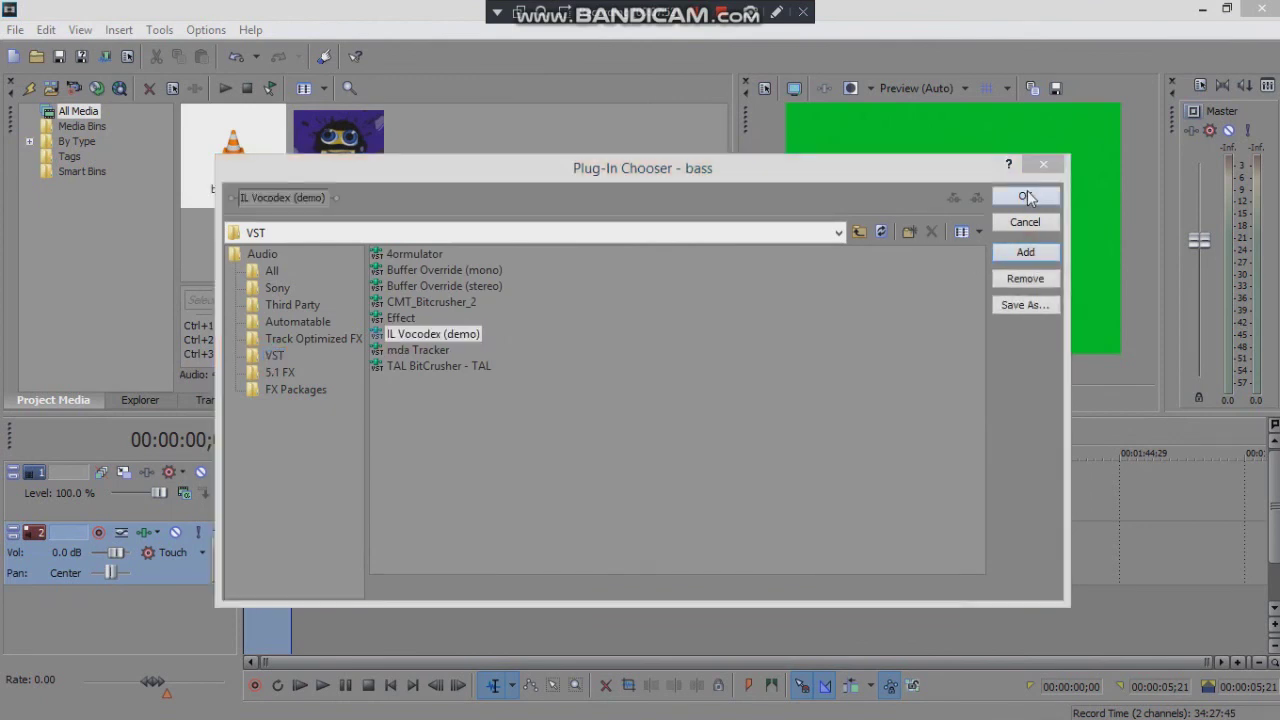
left_click(1028, 197)
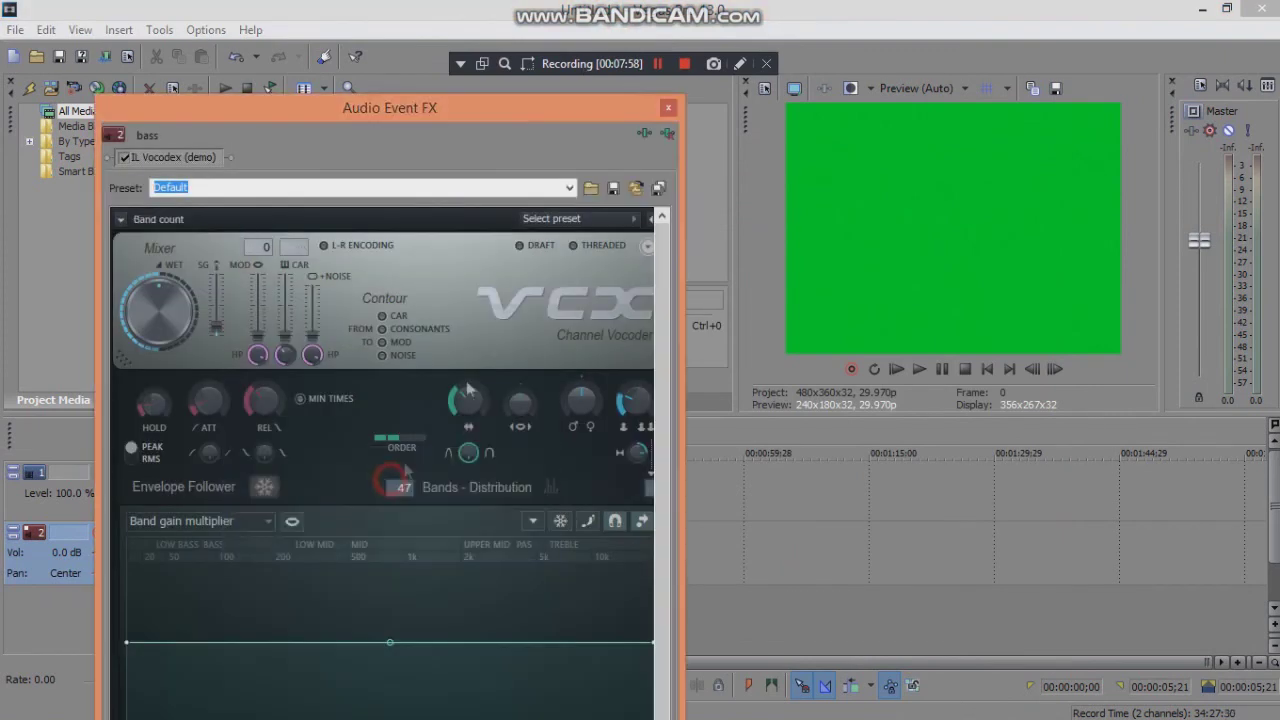
Load Vocodex's own Default preset and play the logo with the vocoder effect, closing the effect window.
left_click(565, 218)
left_click(578, 243)
left_click(921, 369)
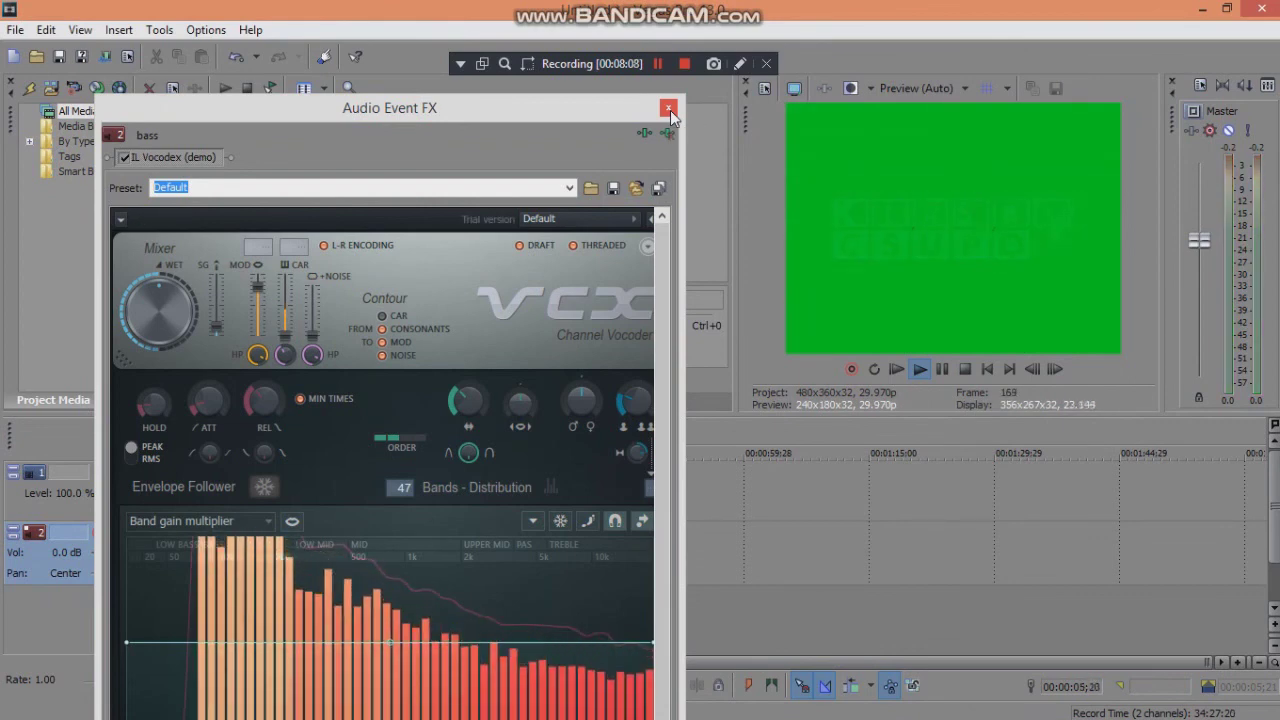
left_click(669, 109)
left_click(919, 370)
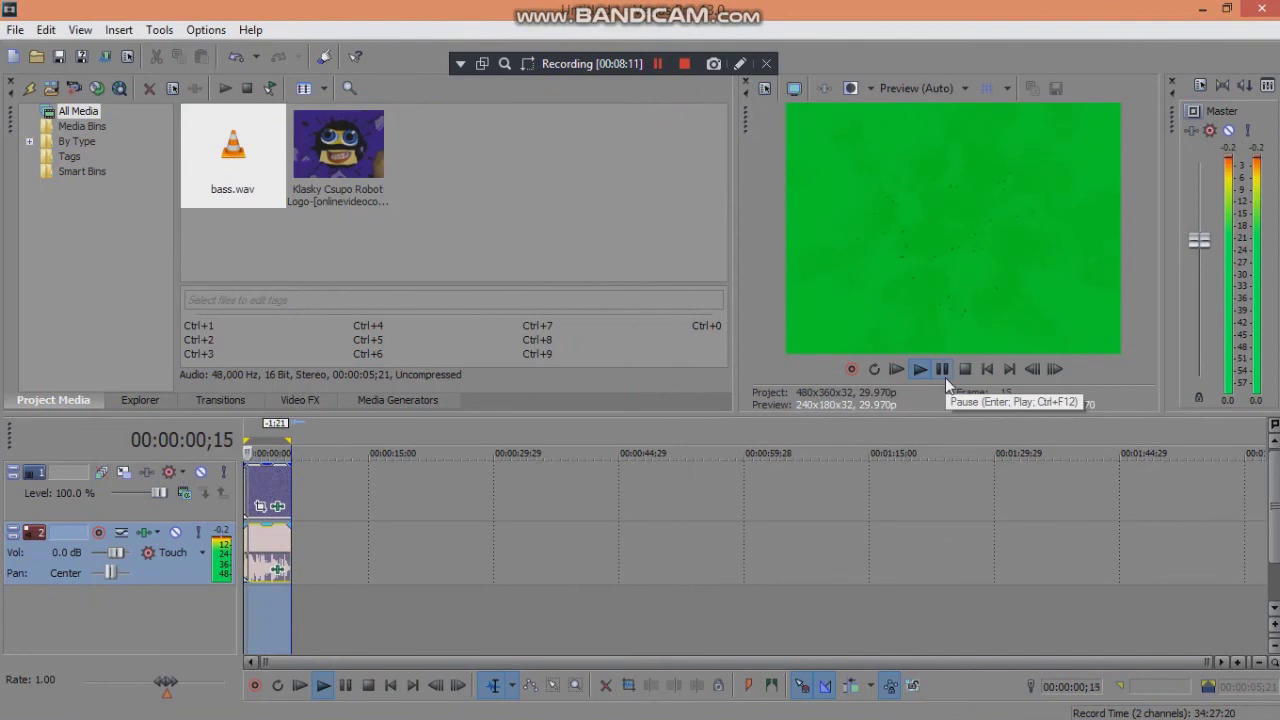